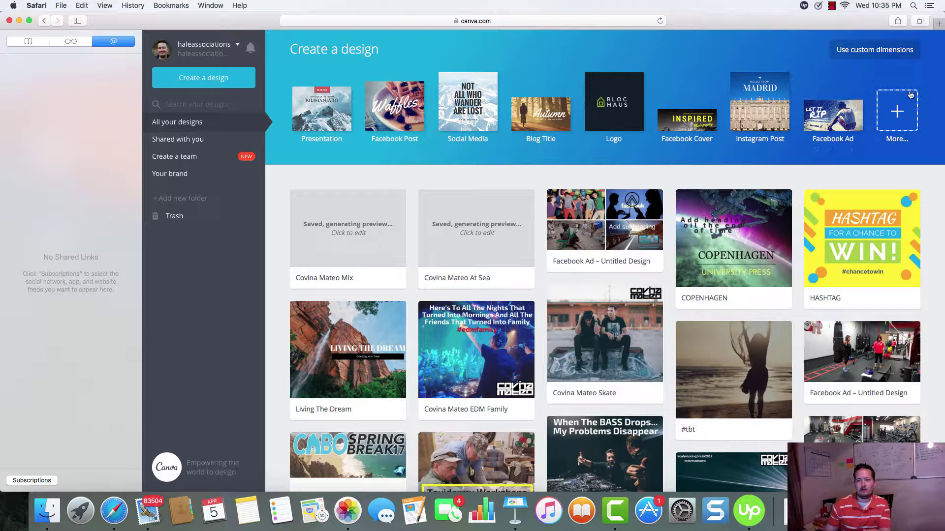
- Expand the Create a design strip via More... to list every design type
{"action": "left_click", "coordinate": [904, 116]}
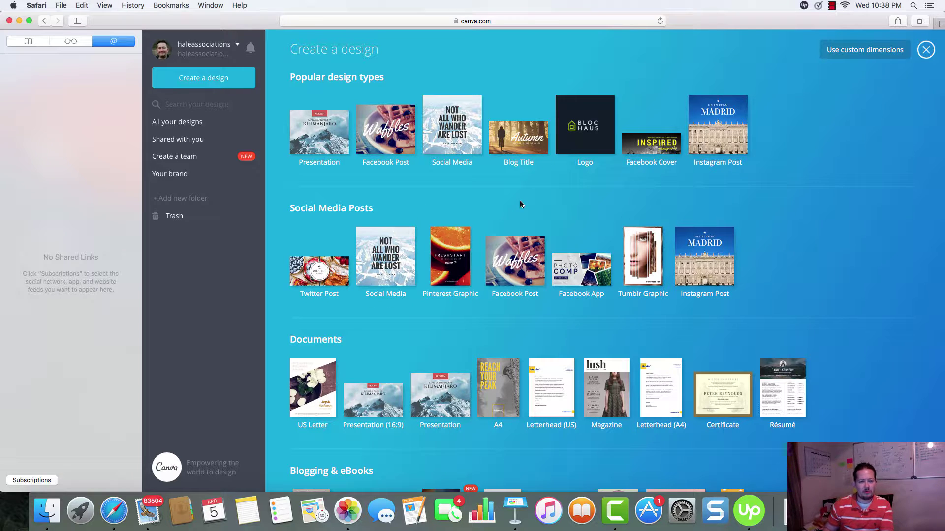
- Scroll down through the design categories, then back up toward the top
{"action": "scroll", "coordinate": [519, 200], "scroll_direction": "down", "scroll_amount": 5}
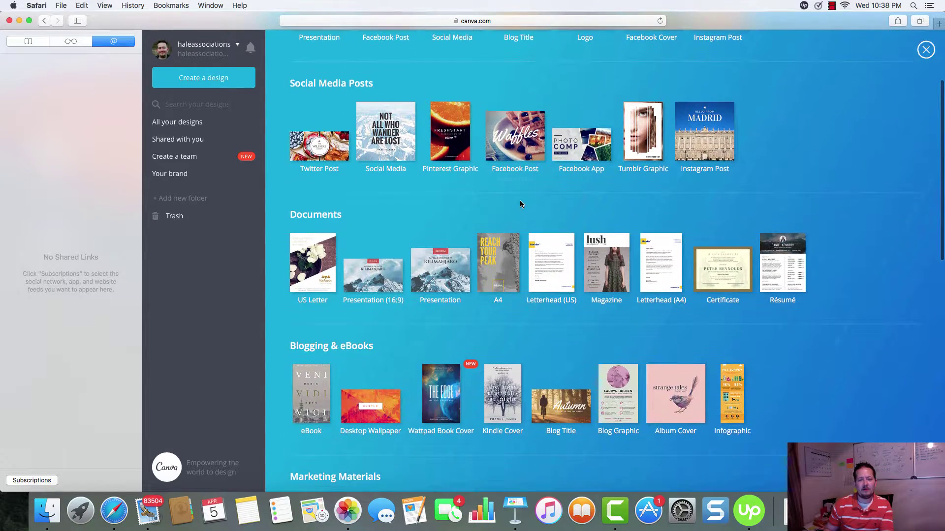
{"action": "scroll", "coordinate": [519, 200], "scroll_direction": "down", "scroll_amount": 3}
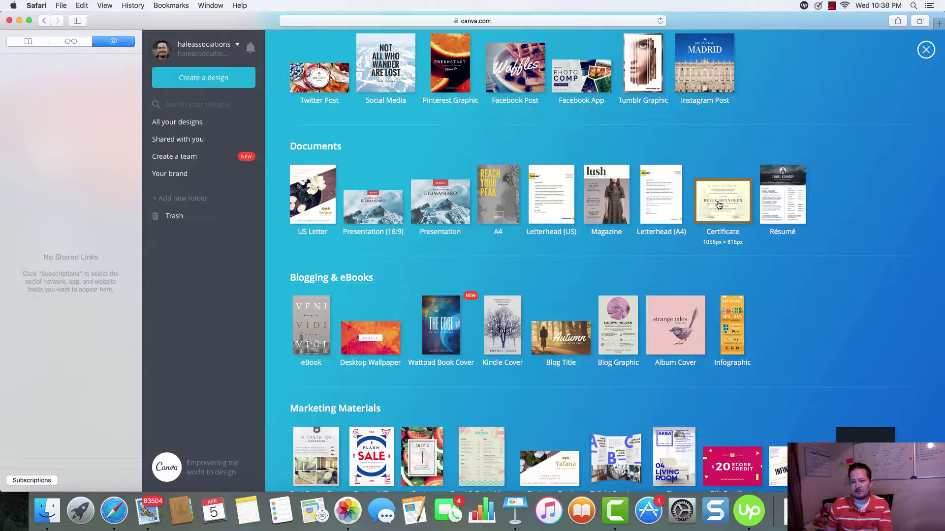
{"action": "scroll", "coordinate": [546, 198], "scroll_direction": "down", "scroll_amount": 3}
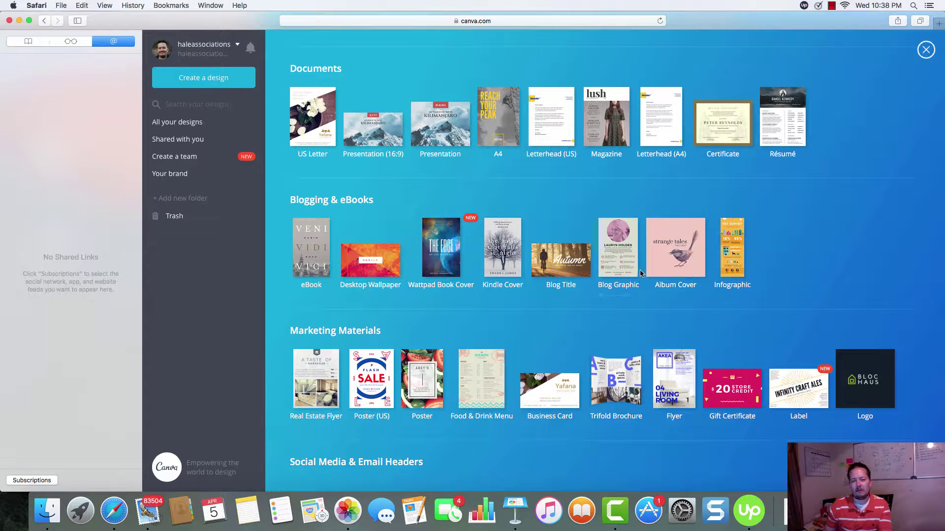
{"action": "scroll", "coordinate": [665, 256], "scroll_direction": "down", "scroll_amount": 1}
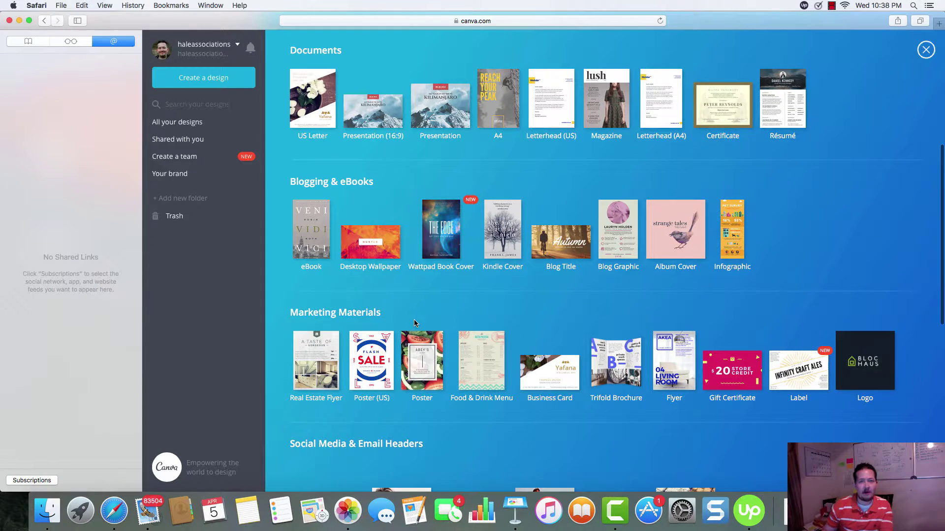
{"action": "scroll", "coordinate": [414, 324], "scroll_direction": "down", "scroll_amount": 5}
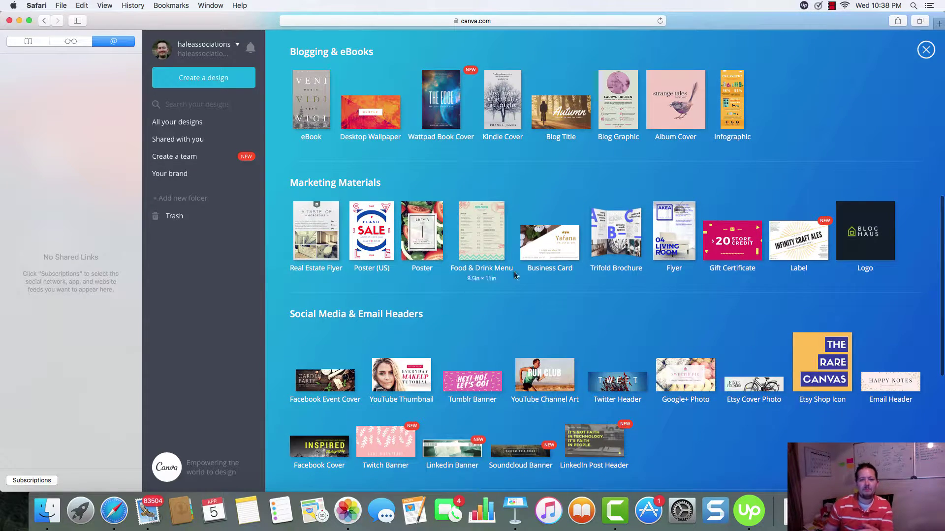
{"action": "scroll", "coordinate": [506, 282], "scroll_direction": "down", "scroll_amount": 10}
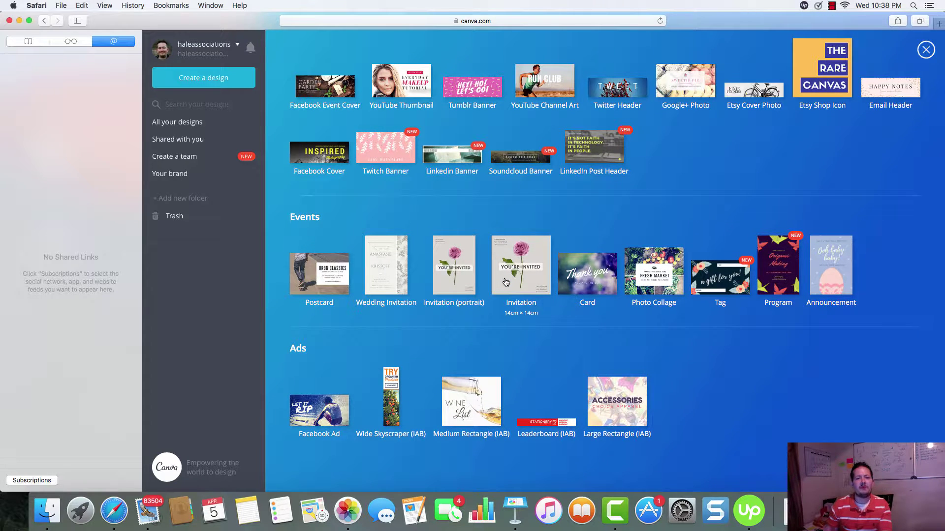
{"action": "scroll", "coordinate": [506, 281], "scroll_direction": "up", "scroll_amount": 12}
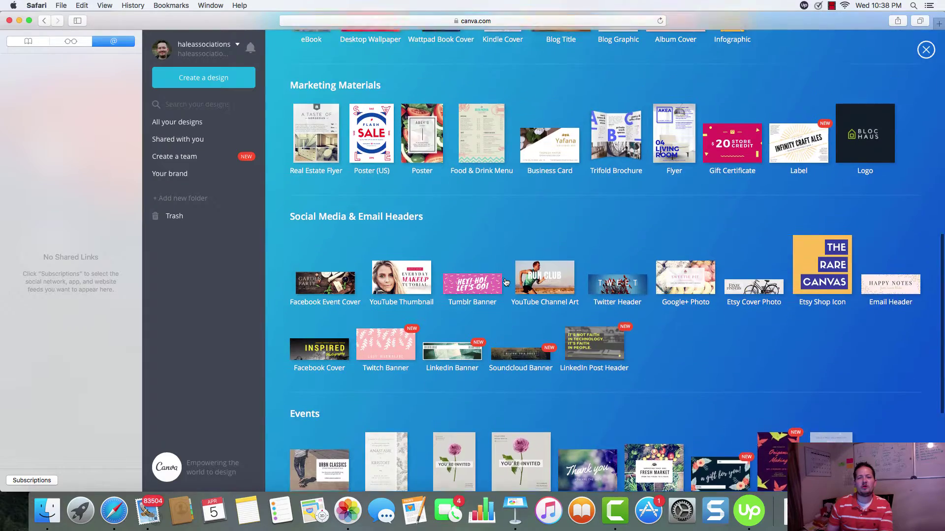
{"action": "scroll", "coordinate": [506, 282], "scroll_direction": "up", "scroll_amount": 12}
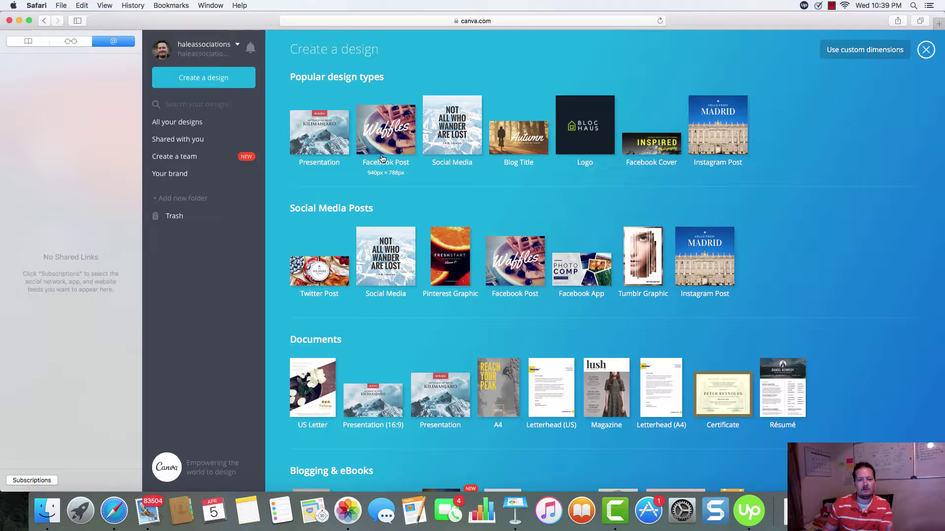
- Start a new blank Facebook Post design
{"action": "left_click", "coordinate": [391, 144]}
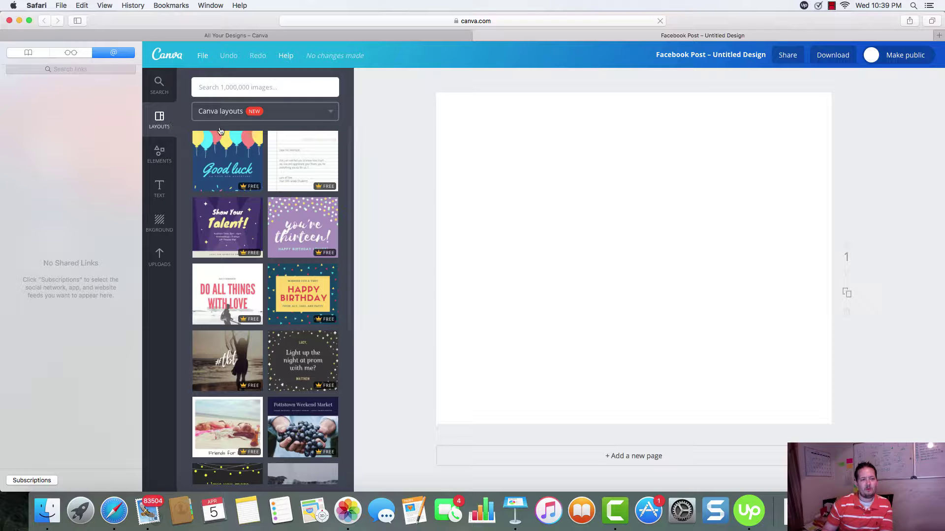
- Find and apply the teal 'Thanks for coming to my party!' confetti layout
{"action": "scroll", "coordinate": [242, 162], "scroll_direction": "down", "scroll_amount": 5}
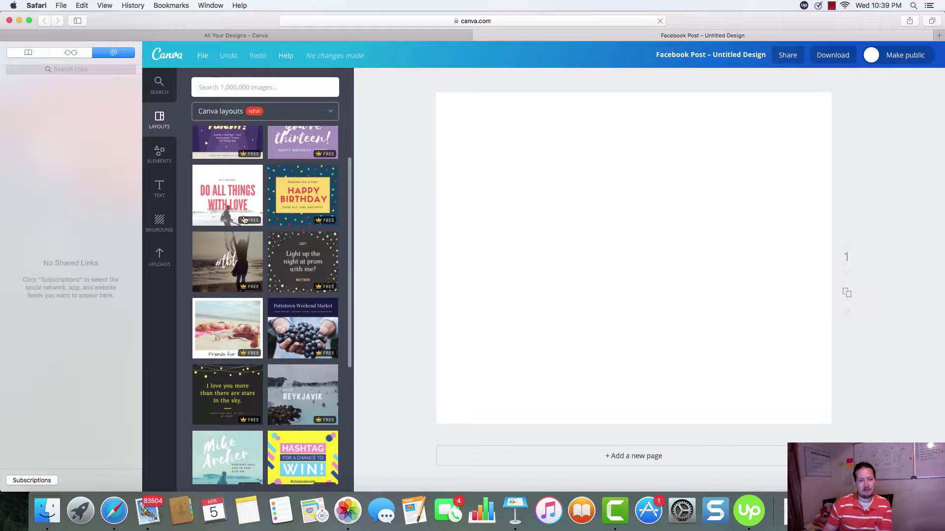
{"action": "scroll", "coordinate": [245, 223], "scroll_direction": "down", "scroll_amount": 4}
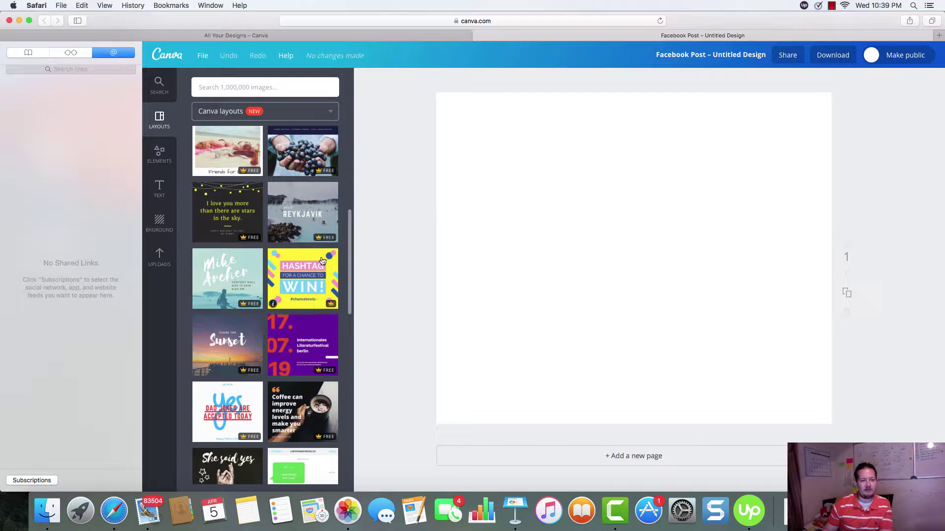
{"action": "scroll", "coordinate": [260, 218], "scroll_direction": "down", "scroll_amount": 5}
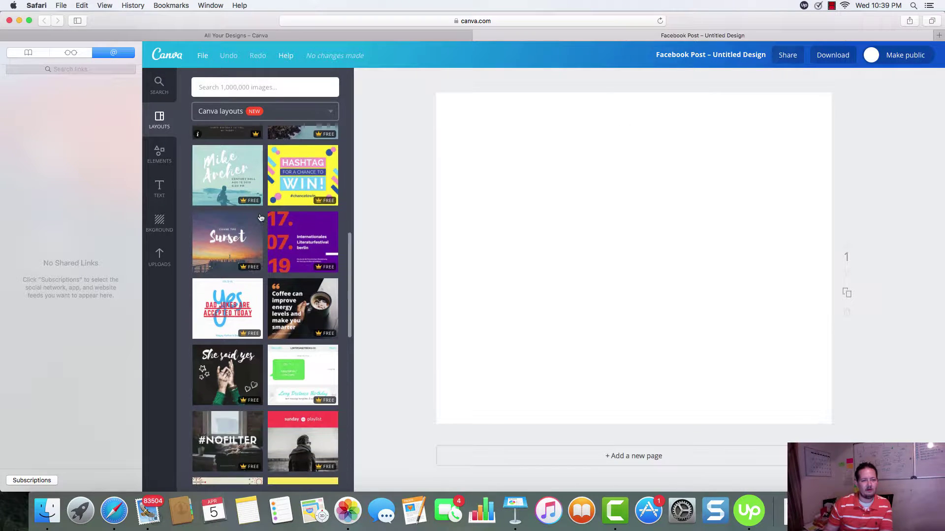
{"action": "scroll", "coordinate": [260, 217], "scroll_direction": "down", "scroll_amount": 12}
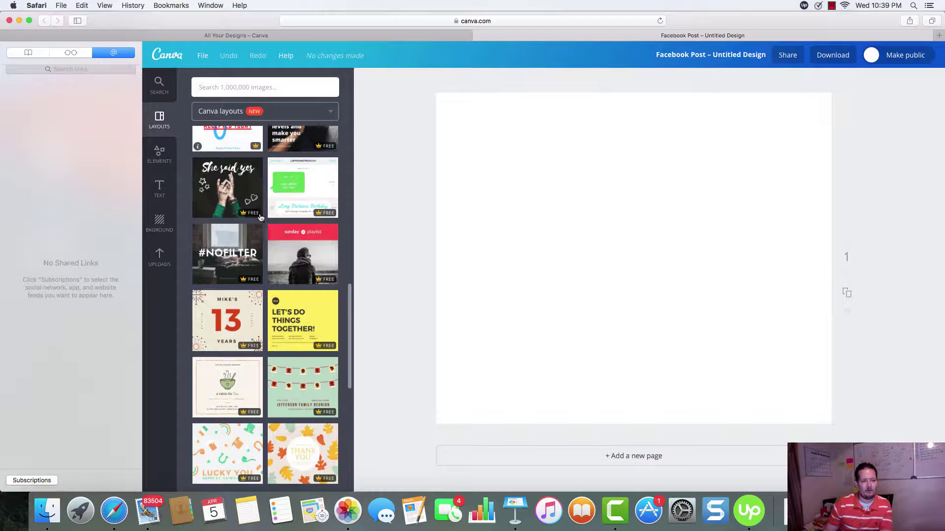
{"action": "scroll", "coordinate": [260, 212], "scroll_direction": "down", "scroll_amount": 1}
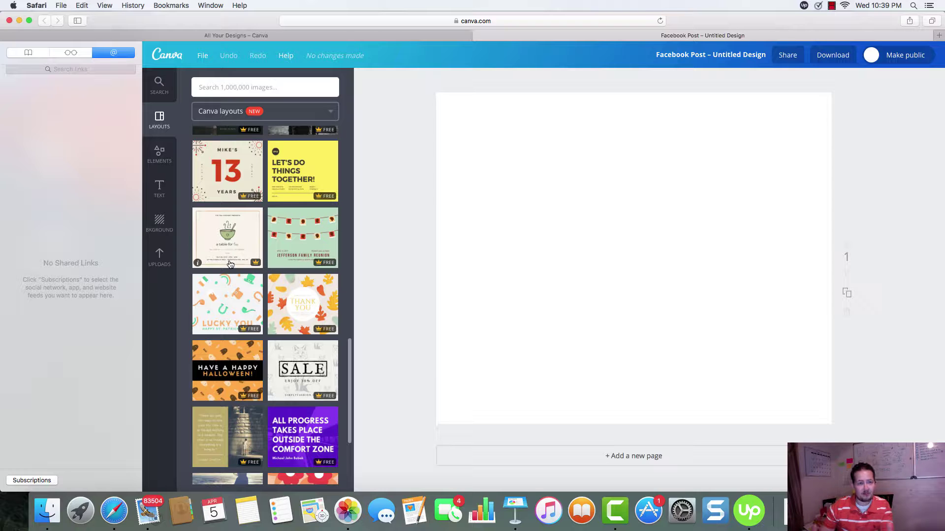
{"action": "scroll", "coordinate": [251, 265], "scroll_direction": "down", "scroll_amount": 2}
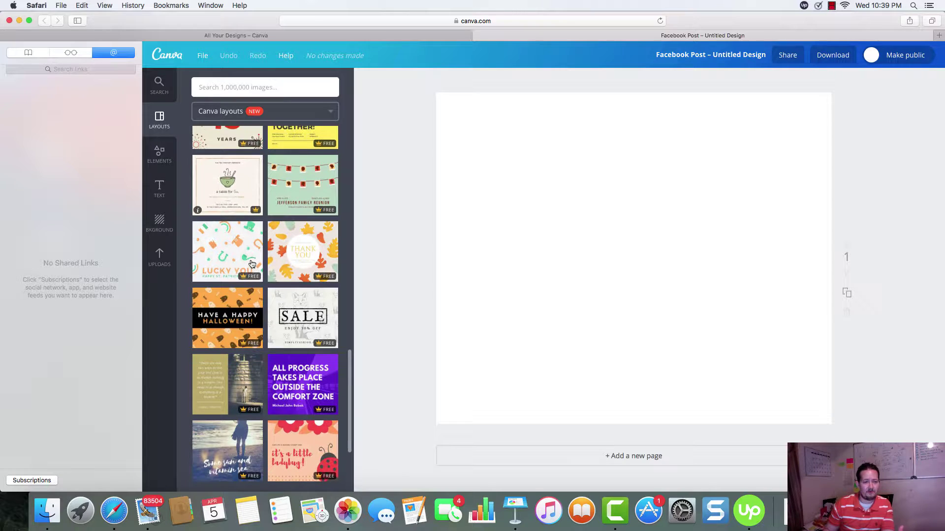
{"action": "scroll", "coordinate": [251, 264], "scroll_direction": "down", "scroll_amount": 10}
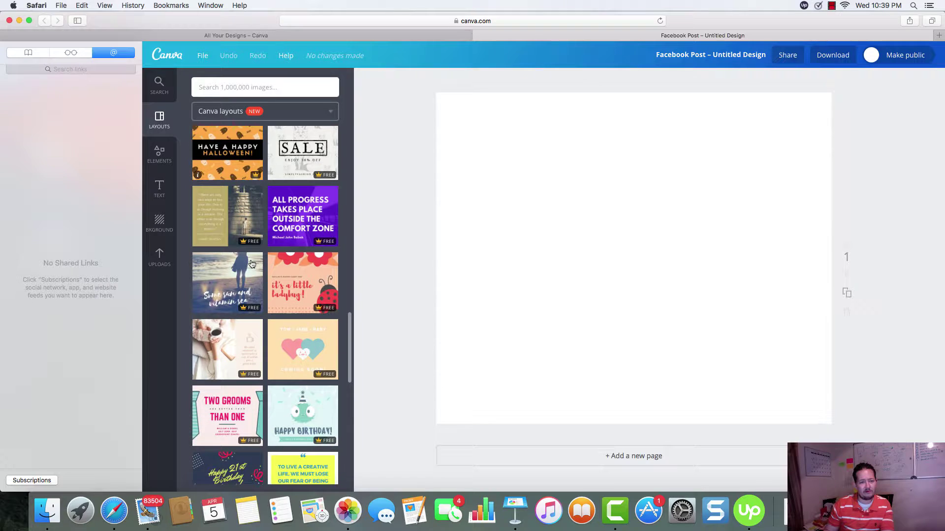
{"action": "scroll", "coordinate": [251, 265], "scroll_direction": "down", "scroll_amount": 5}
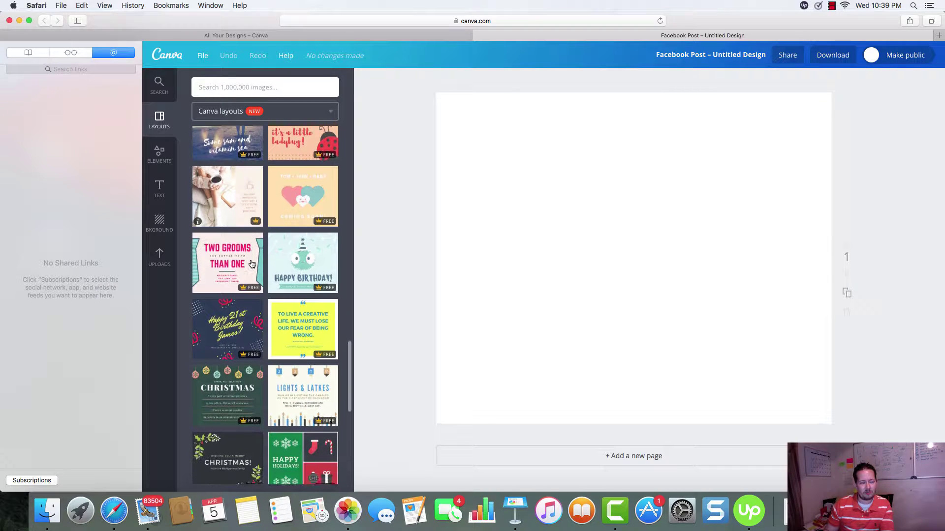
{"action": "scroll", "coordinate": [252, 264], "scroll_direction": "down", "scroll_amount": 6}
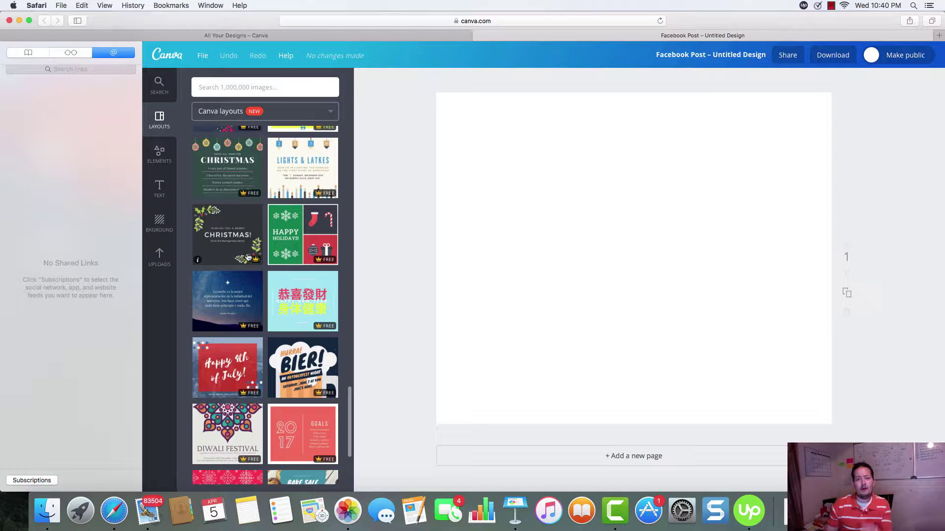
{"action": "scroll", "coordinate": [247, 256], "scroll_direction": "down", "scroll_amount": 5}
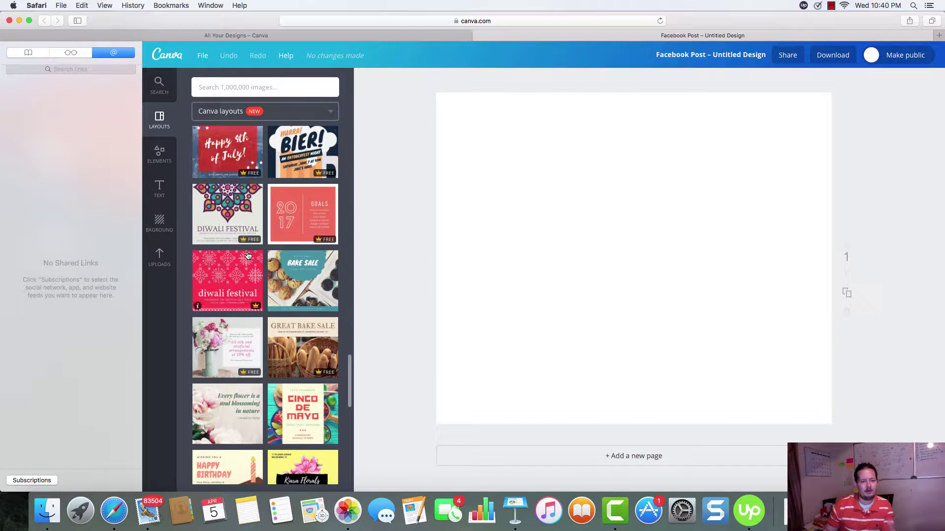
{"action": "scroll", "coordinate": [288, 201], "scroll_direction": "down", "scroll_amount": 2}
{"action": "scroll", "coordinate": [290, 202], "scroll_direction": "down", "scroll_amount": 2}
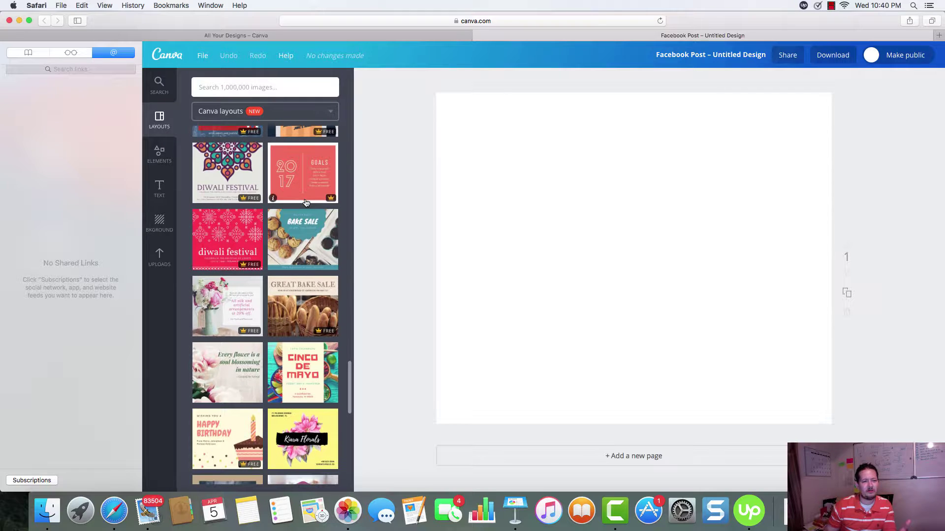
{"action": "scroll", "coordinate": [305, 202], "scroll_direction": "down", "scroll_amount": 1}
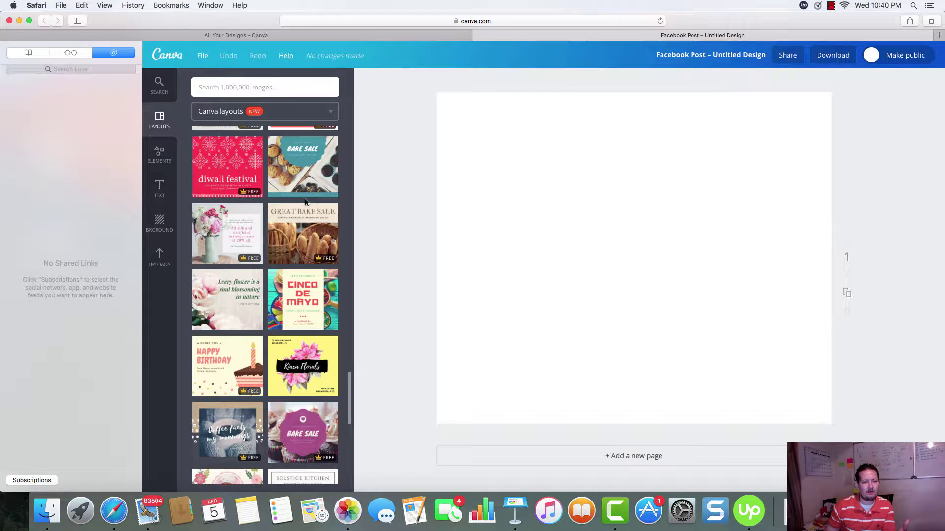
{"action": "scroll", "coordinate": [305, 202], "scroll_direction": "down", "scroll_amount": 6}
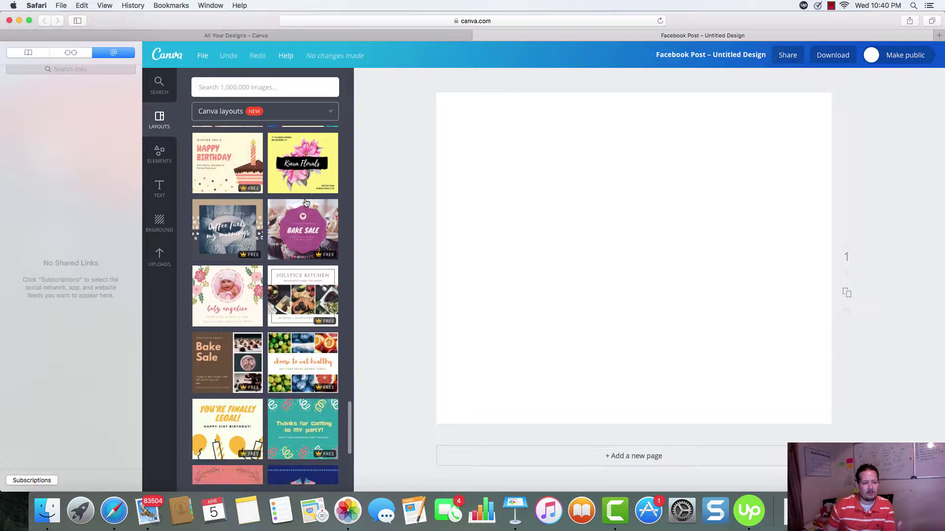
{"action": "scroll", "coordinate": [305, 201], "scroll_direction": "down", "scroll_amount": 3}
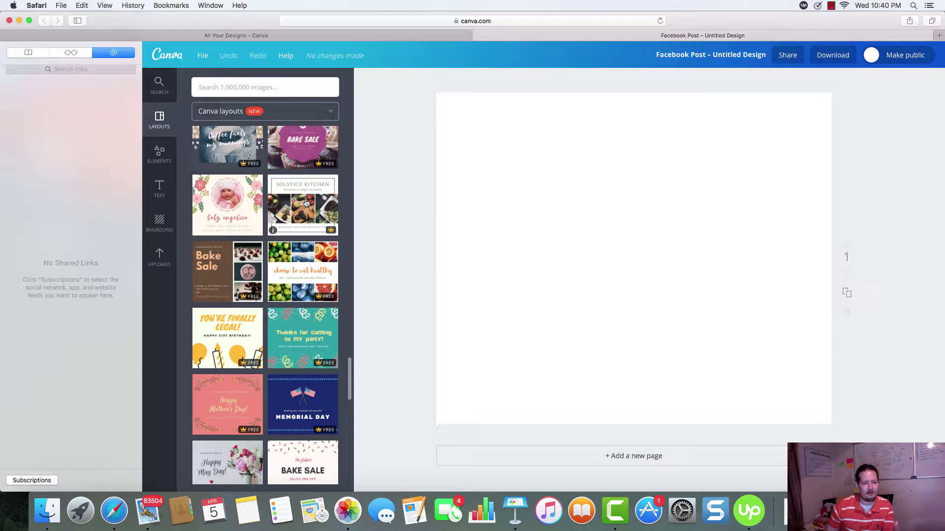
{"action": "scroll", "coordinate": [305, 202], "scroll_direction": "down", "scroll_amount": 2}
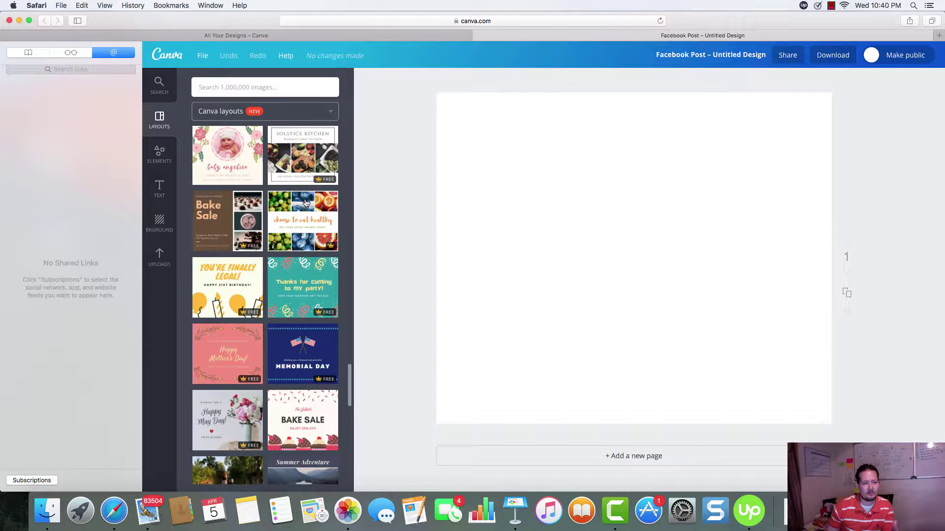
{"action": "left_click", "coordinate": [297, 288]}
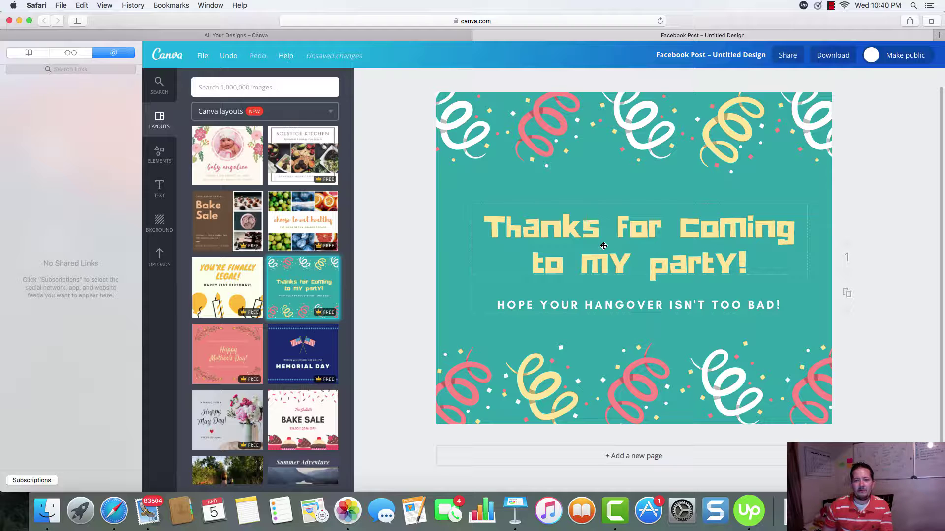
- Undo the latest letter-spacing change on the party headline with Cmd+Z
{"action": "key", "text": "super+z"}
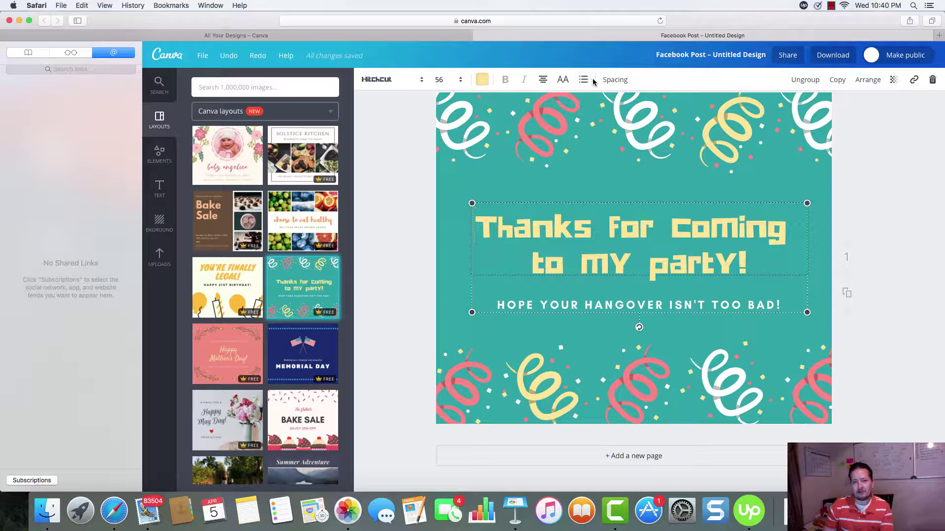
- Set the headline's letter spacing to 10 and line height 1.14, then nudge it left
{"action": "left_click", "coordinate": [612, 80]}
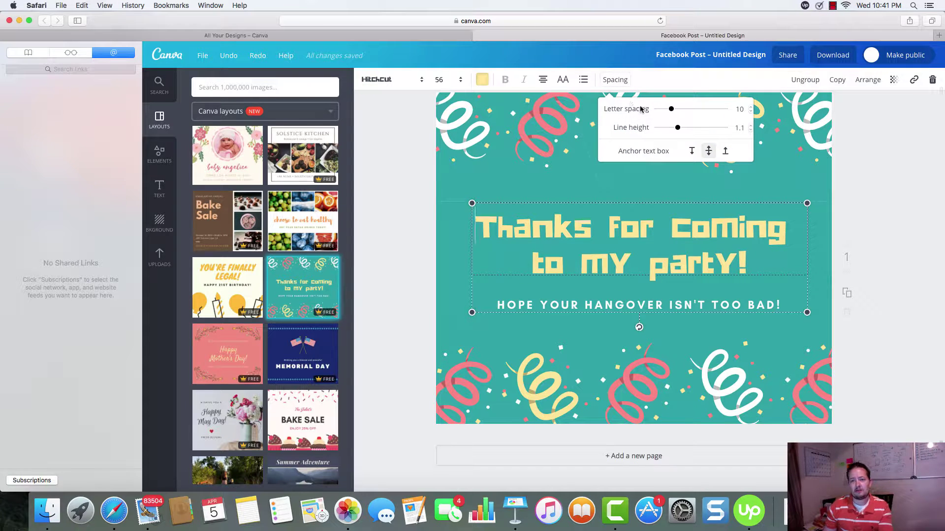
{"action": "mouse_move", "coordinate": [672, 109]}
{"action": "left_mouse_down"}
{"action": "mouse_move", "coordinate": [693, 107]}
{"action": "mouse_move", "coordinate": [664, 111]}
{"action": "mouse_move", "coordinate": [679, 129]}
{"action": "mouse_move", "coordinate": [698, 129]}
{"action": "mouse_move", "coordinate": [676, 130]}
{"action": "mouse_move", "coordinate": [664, 110]}
{"action": "mouse_move", "coordinate": [672, 114]}
{"action": "left_mouse_up"}
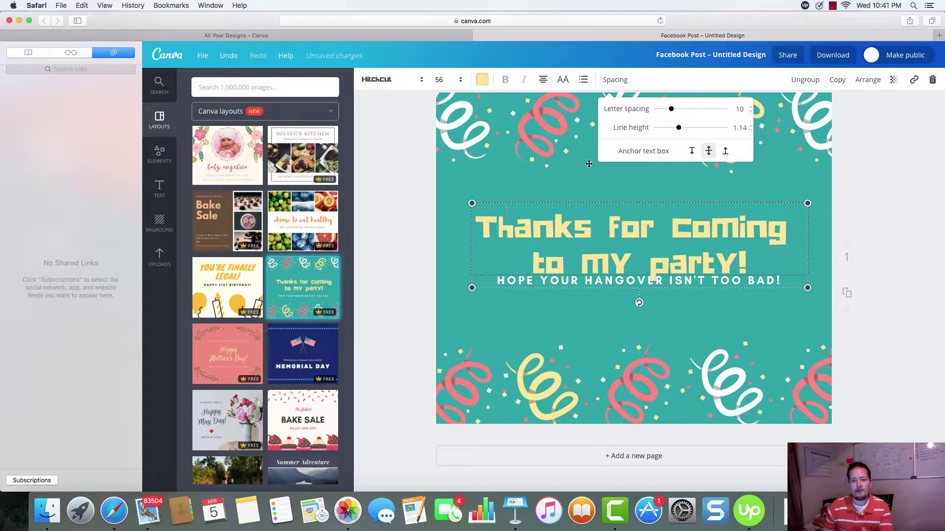
{"action": "left_click", "coordinate": [570, 184]}
{"action": "mouse_move", "coordinate": [588, 240]}
{"action": "left_mouse_down"}
{"action": "mouse_move", "coordinate": [589, 220]}
{"action": "mouse_move", "coordinate": [588, 280]}
{"action": "mouse_move", "coordinate": [587, 171]}
{"action": "mouse_move", "coordinate": [584, 238]}
{"action": "left_mouse_up"}
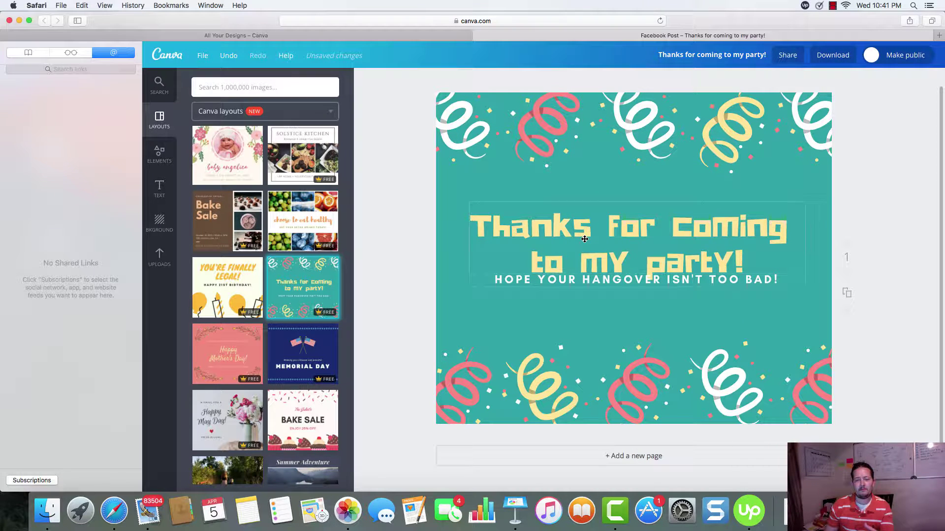
- Shift the top confetti streamer group slightly left and down
{"action": "left_click", "coordinate": [549, 134]}
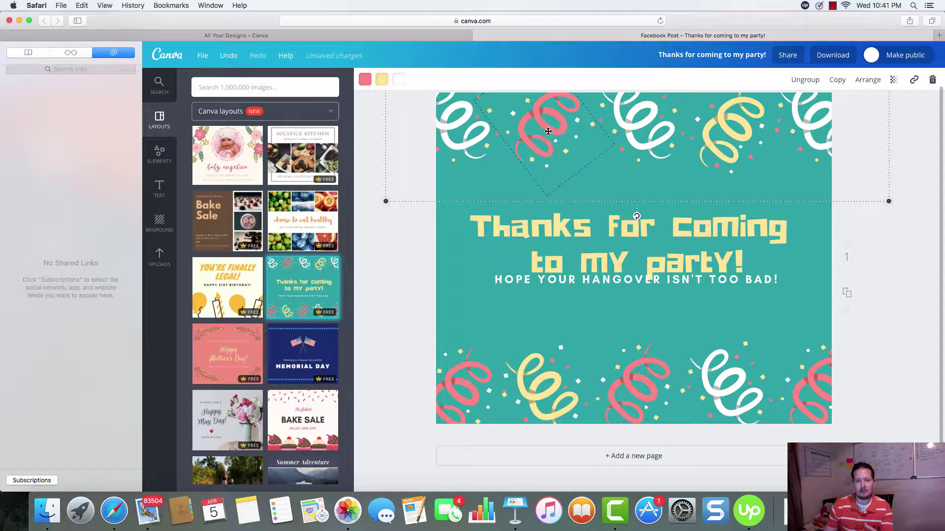
{"action": "mouse_move", "coordinate": [550, 127]}
{"action": "left_mouse_down"}
{"action": "mouse_move", "coordinate": [571, 133]}
{"action": "mouse_move", "coordinate": [536, 130]}
{"action": "left_mouse_up"}
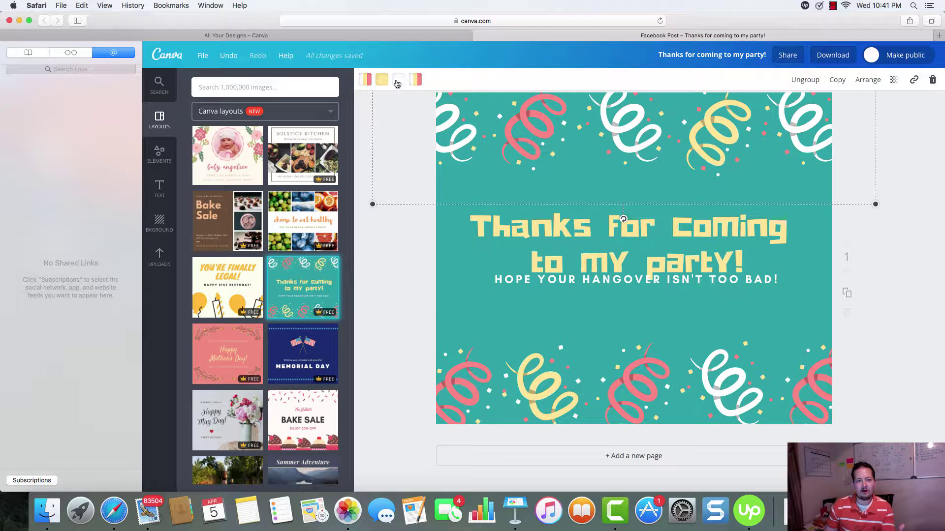
- Recolour the top streamers light green after trying blue, grey and dark blue
{"action": "left_click", "coordinate": [416, 81]}
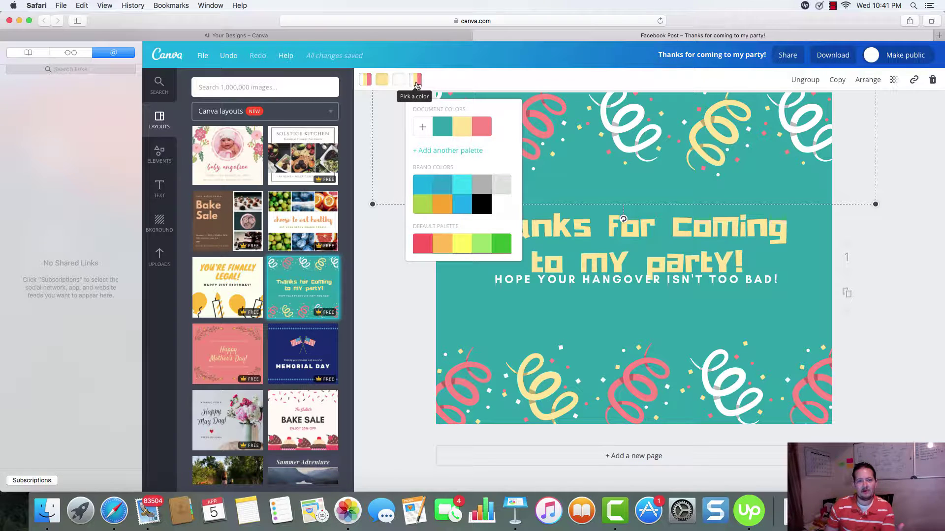
{"action": "left_click", "coordinate": [466, 210]}
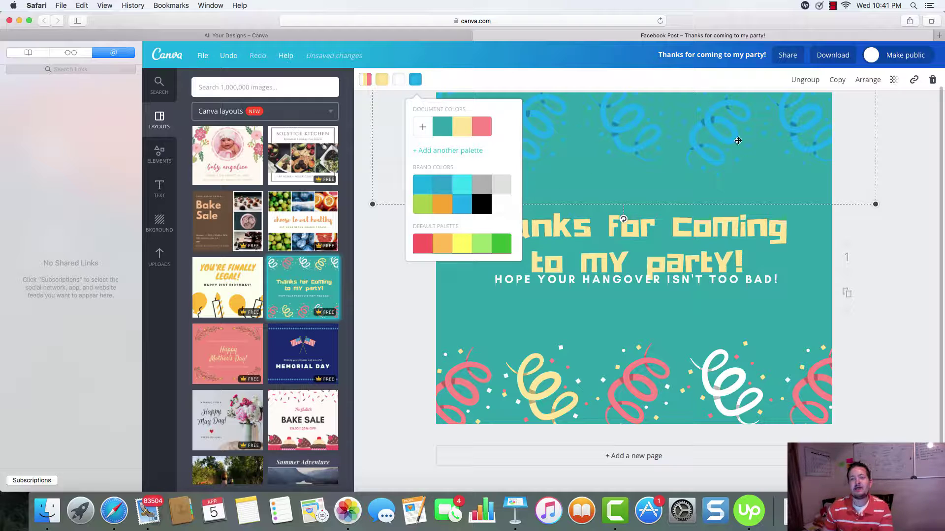
{"action": "left_click", "coordinate": [486, 190]}
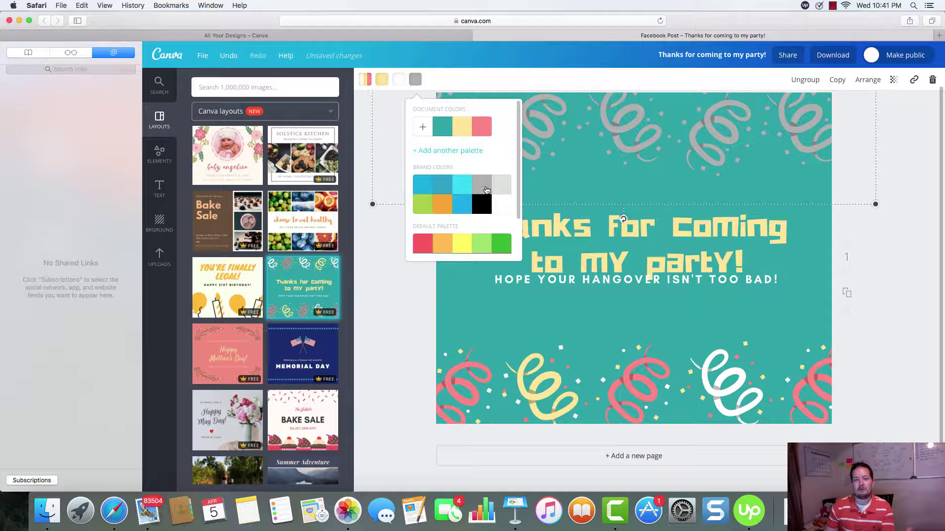
{"action": "left_click", "coordinate": [439, 190]}
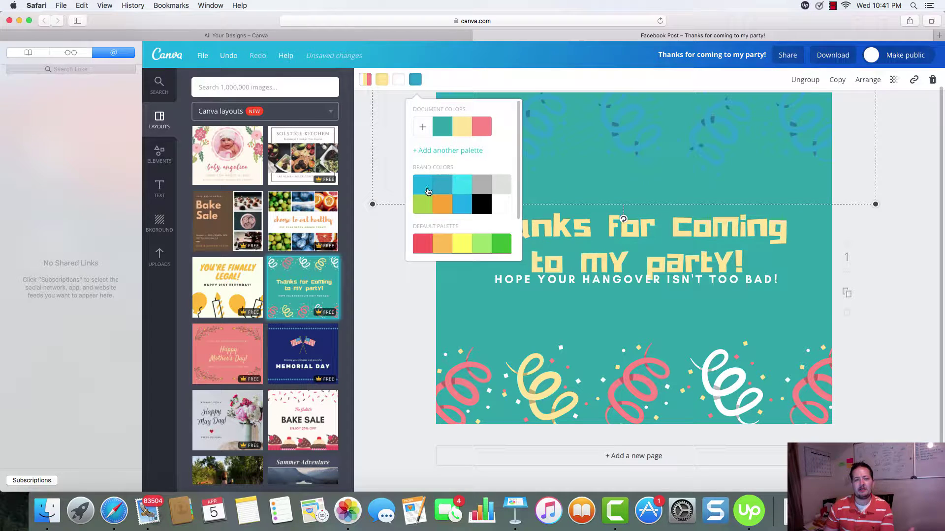
{"action": "left_click", "coordinate": [426, 206]}
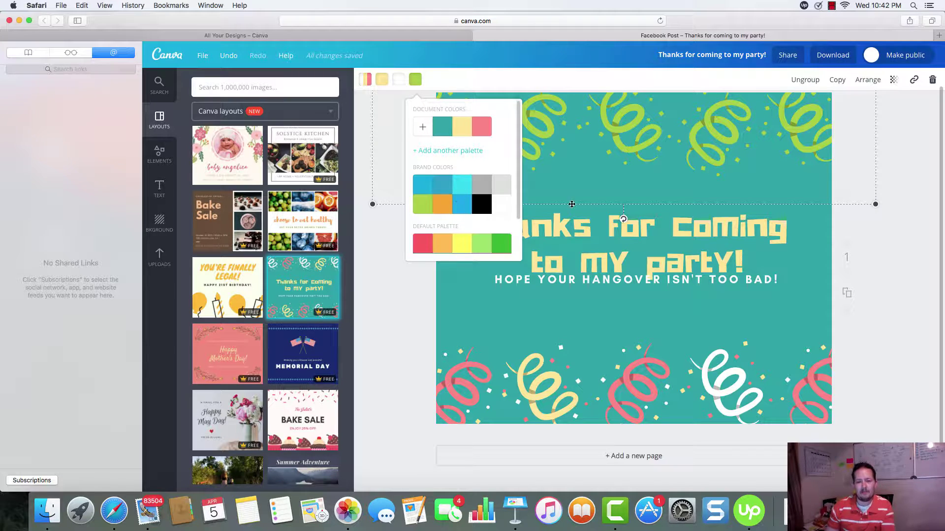
- Raise the headline and subtitle block to sit just beneath the green streamers
{"action": "left_click", "coordinate": [712, 193]}
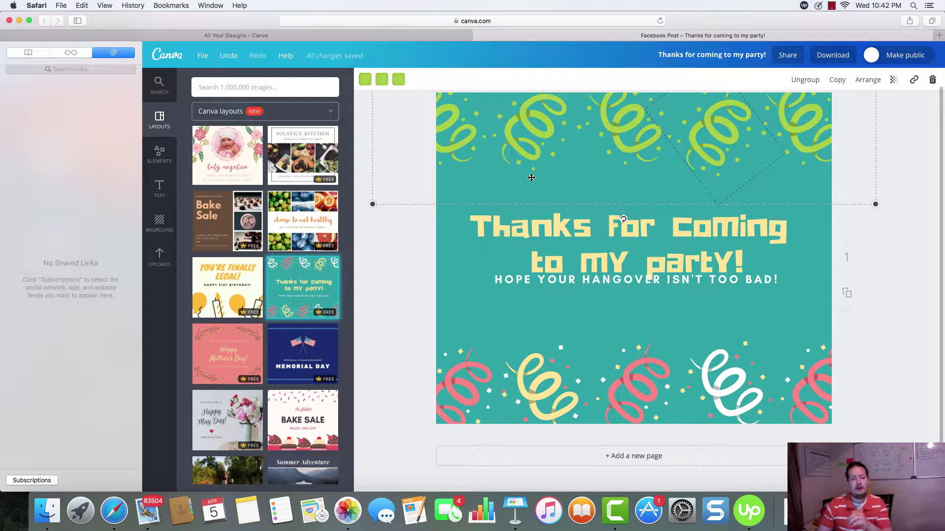
{"action": "scroll", "coordinate": [553, 180], "scroll_direction": "up", "scroll_amount": 1}
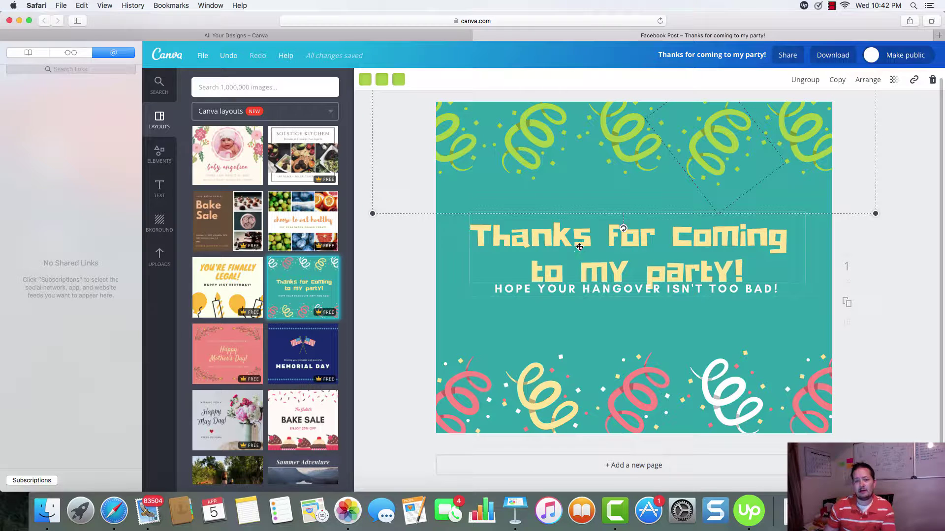
{"action": "left_click_drag", "start_coordinate": [579, 248], "coordinate": [581, 216]}
- Try orange, yellow, light cyan, blue and light green on the heading text
{"action": "left_click", "coordinate": [581, 215]}
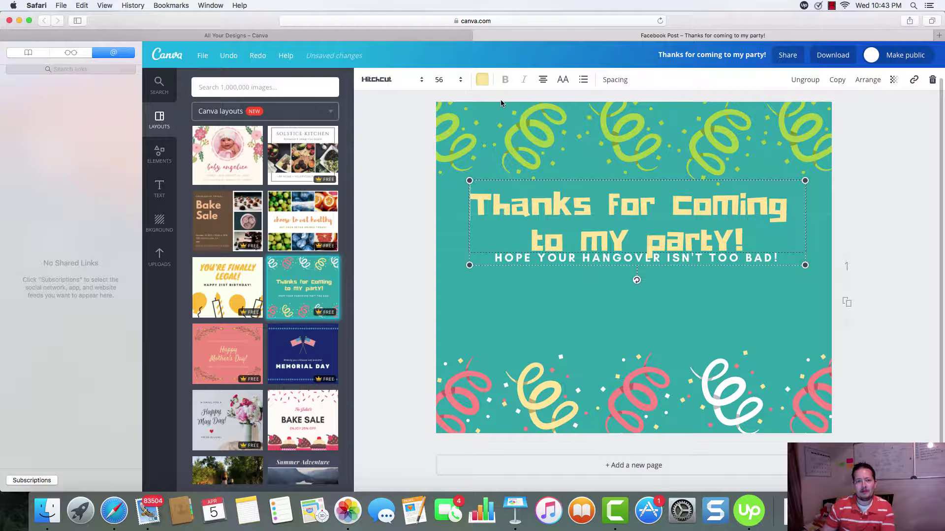
{"action": "left_click", "coordinate": [482, 80]}
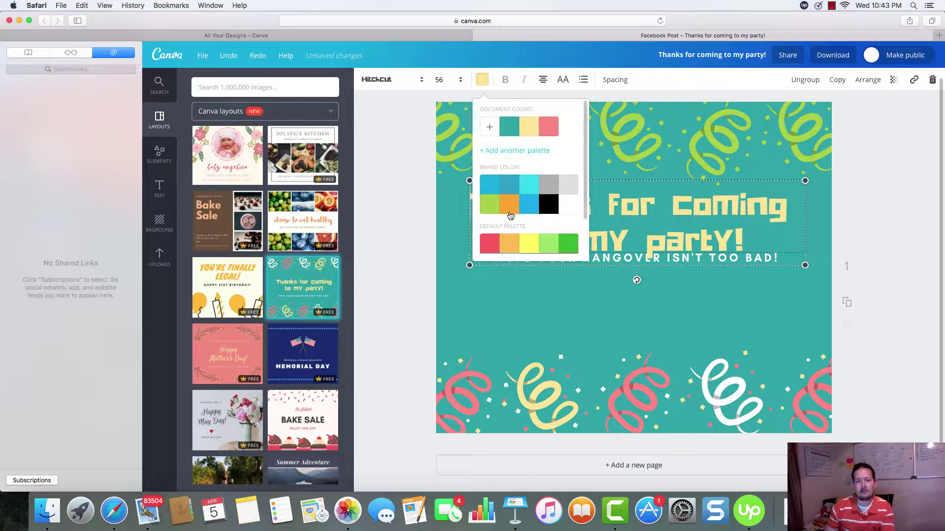
{"action": "left_click", "coordinate": [510, 213]}
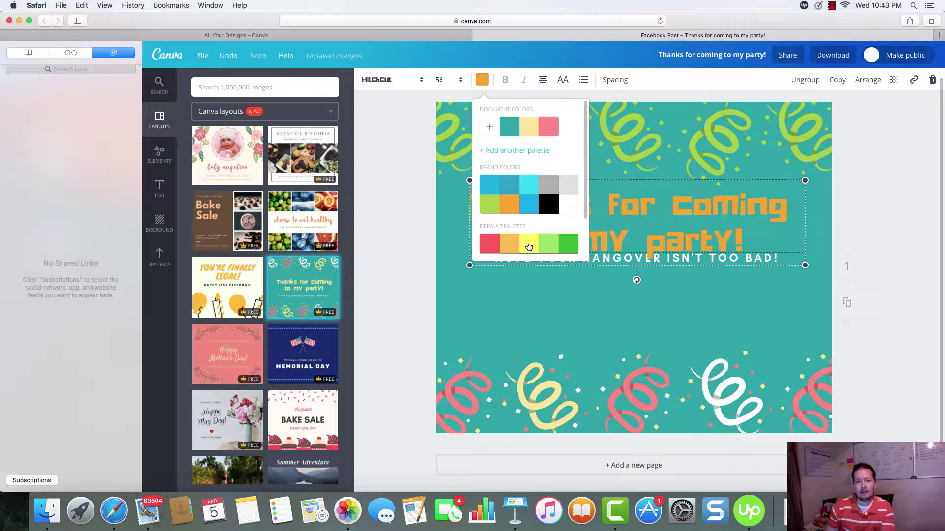
{"action": "left_click", "coordinate": [528, 245]}
{"action": "left_click", "coordinate": [533, 192]}
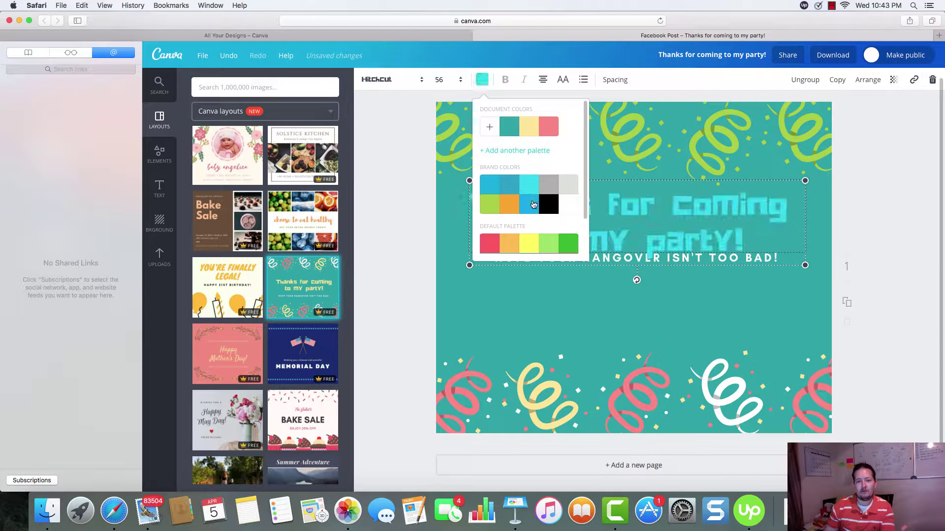
{"action": "left_click", "coordinate": [532, 207]}
{"action": "left_click", "coordinate": [491, 205]}
{"action": "scroll", "coordinate": [536, 196], "scroll_direction": "down", "scroll_amount": 3}
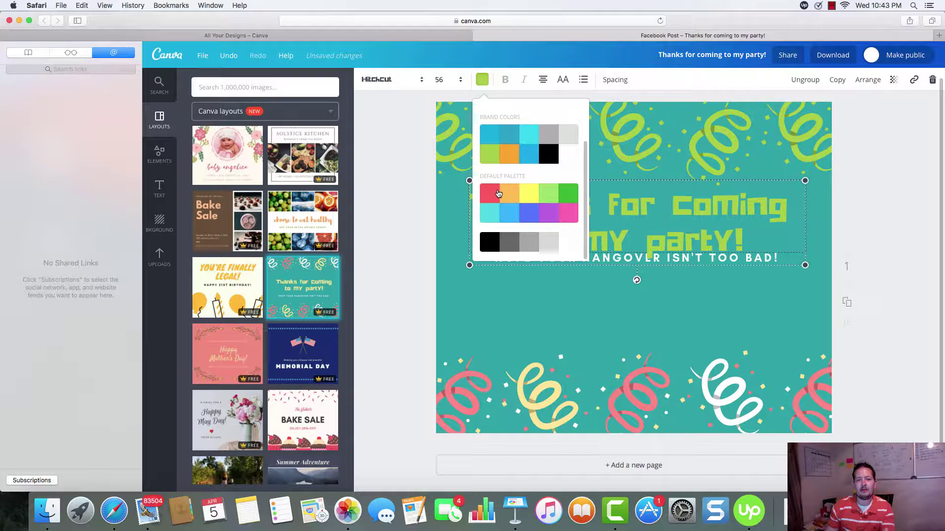
{"action": "scroll", "coordinate": [565, 241], "scroll_direction": "up", "scroll_amount": 3}
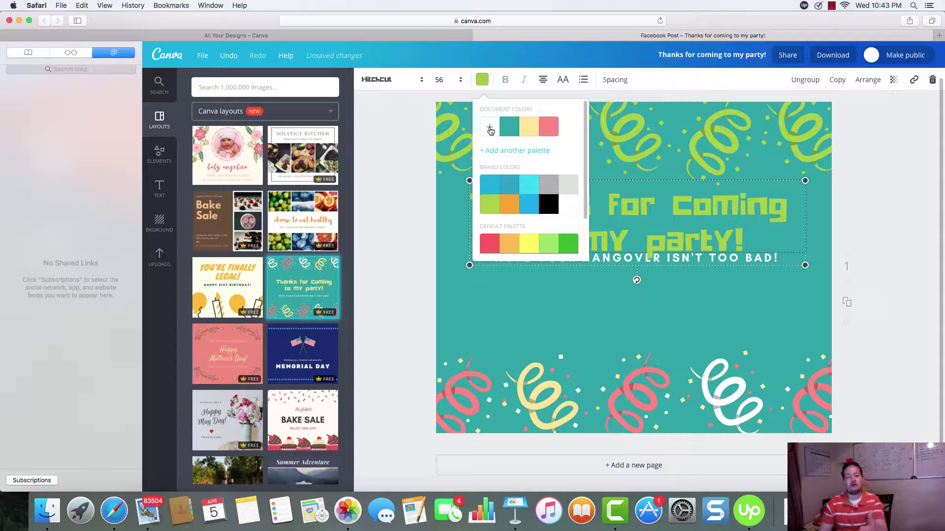
- Make the heading custom bright red (ed000f) and nudge its block slightly lower
{"action": "left_click", "coordinate": [490, 130]}
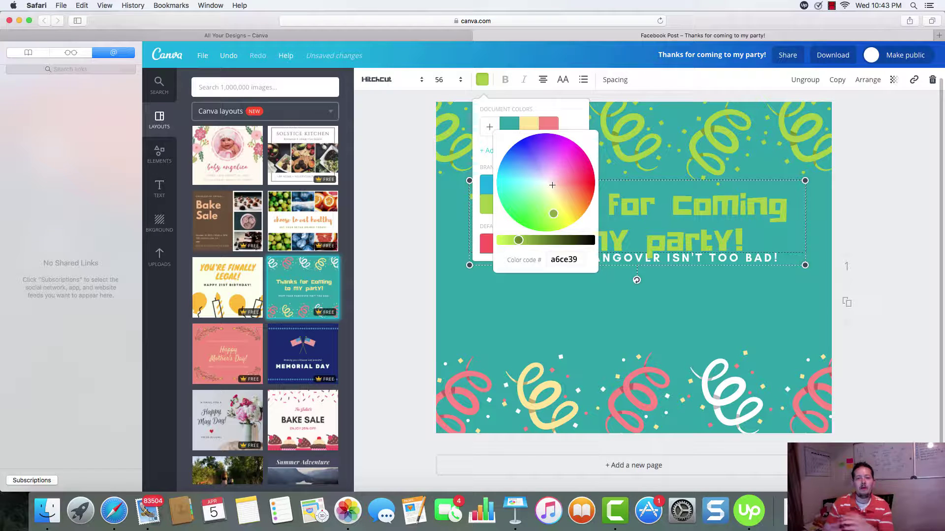
{"action": "left_click_drag", "start_coordinate": [556, 208], "coordinate": [590, 179]}
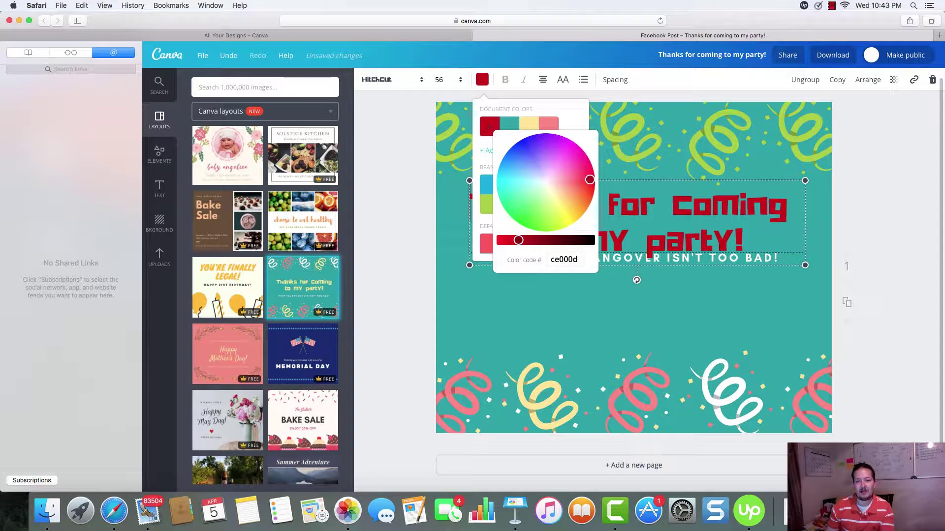
{"action": "mouse_move", "coordinate": [518, 240]}
{"action": "left_mouse_down"}
{"action": "mouse_move", "coordinate": [581, 240]}
{"action": "mouse_move", "coordinate": [508, 240]}
{"action": "left_mouse_up"}
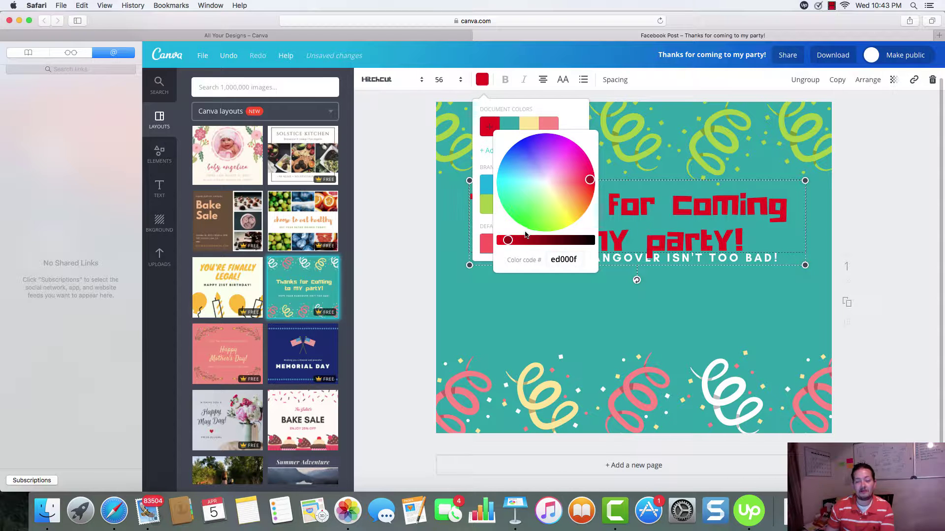
{"action": "left_click", "coordinate": [651, 286]}
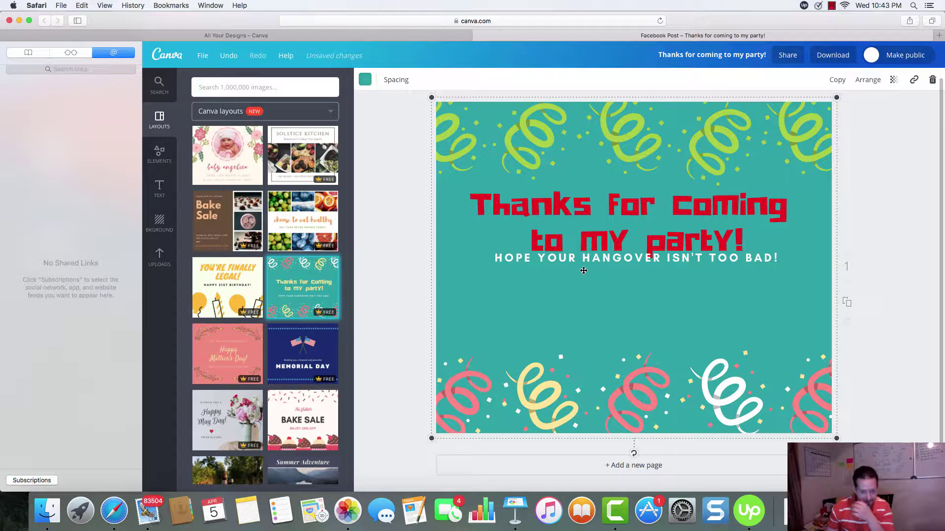
{"action": "left_click_drag", "start_coordinate": [570, 262], "coordinate": [551, 273]}
- Set the 'Hope your hangover isn't too bad!' subtitle font to Georgia from Uploaded Fonts
{"action": "left_click", "coordinate": [531, 272]}
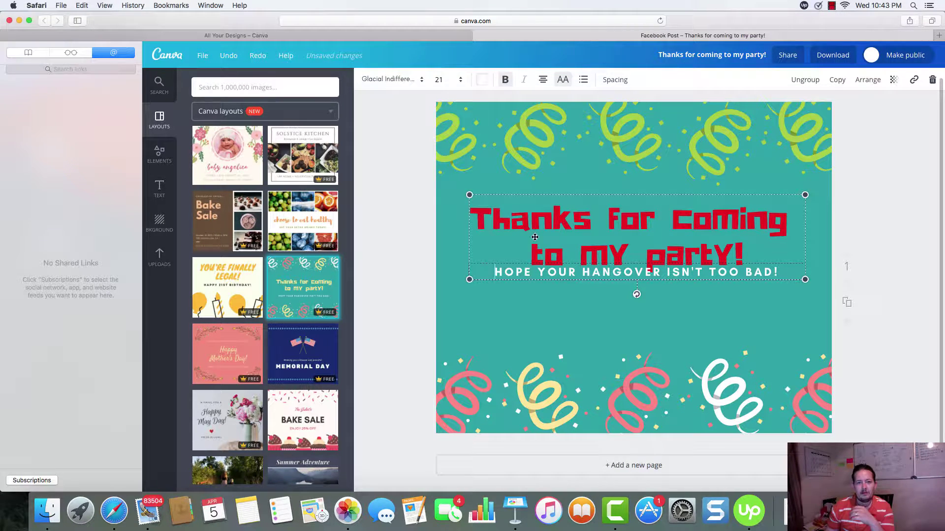
{"action": "left_click", "coordinate": [419, 80]}
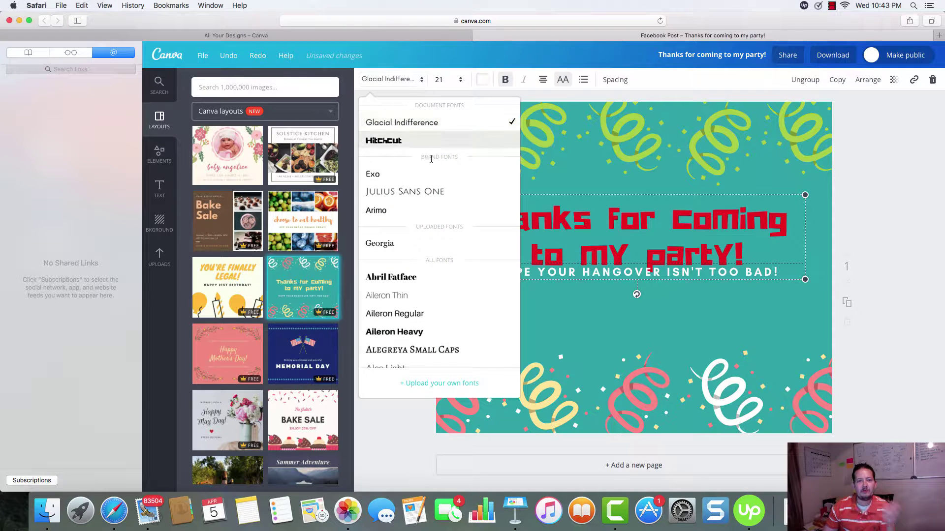
{"action": "scroll", "coordinate": [475, 202], "scroll_direction": "down", "scroll_amount": 5}
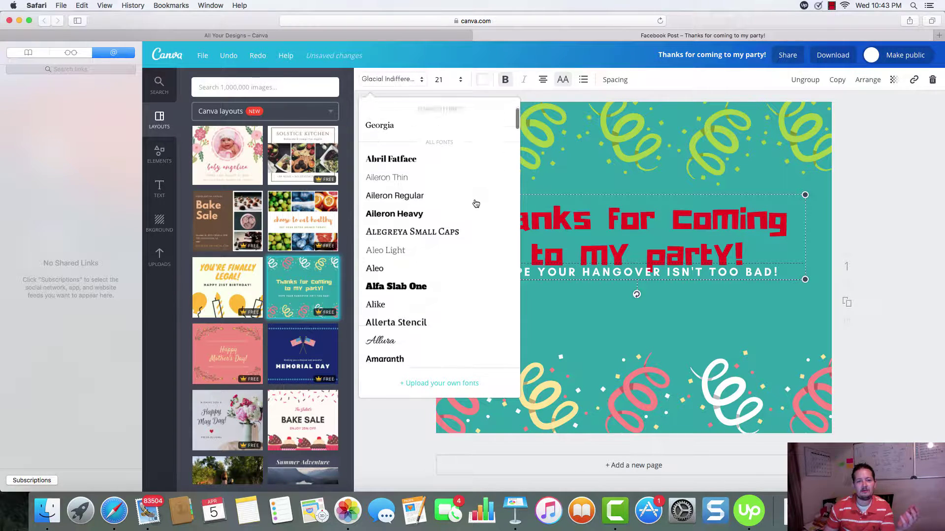
{"action": "scroll", "coordinate": [458, 203], "scroll_direction": "down", "scroll_amount": 5}
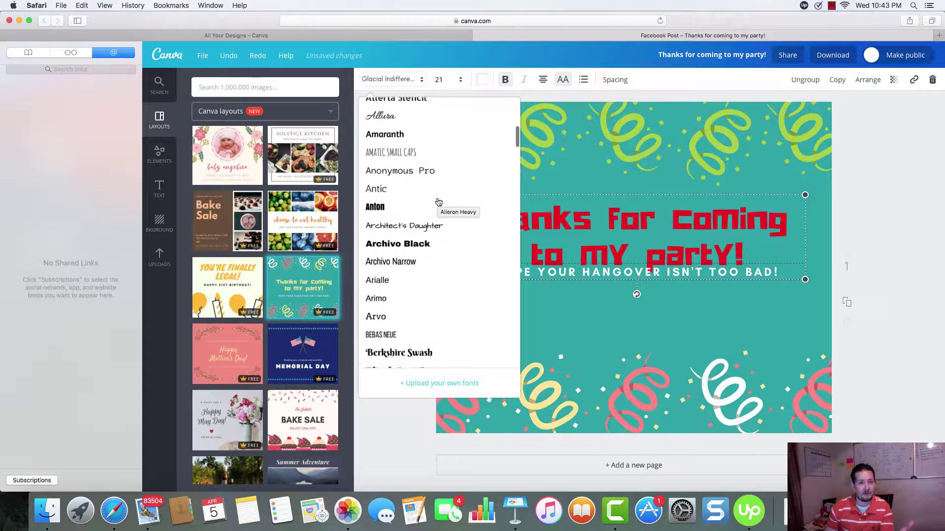
{"action": "scroll", "coordinate": [438, 202], "scroll_direction": "down", "scroll_amount": 5}
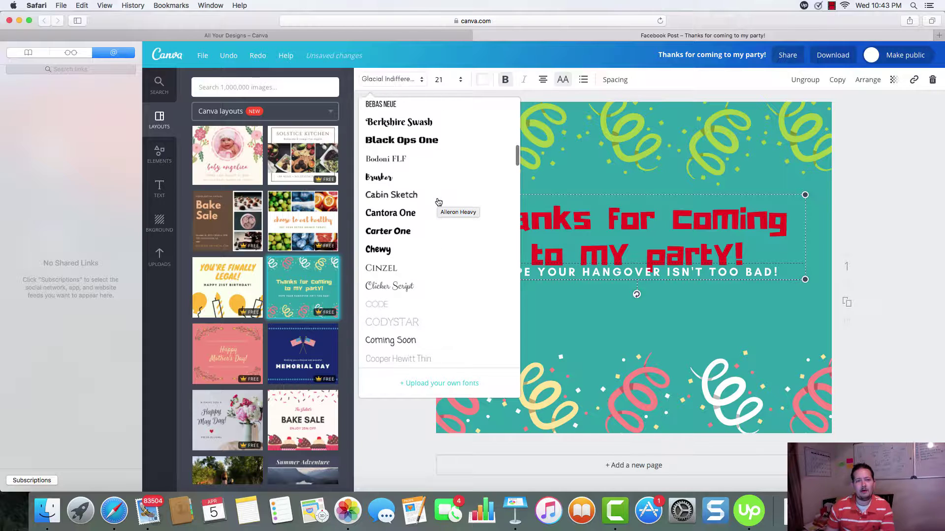
{"action": "scroll", "coordinate": [439, 202], "scroll_direction": "down", "scroll_amount": 1}
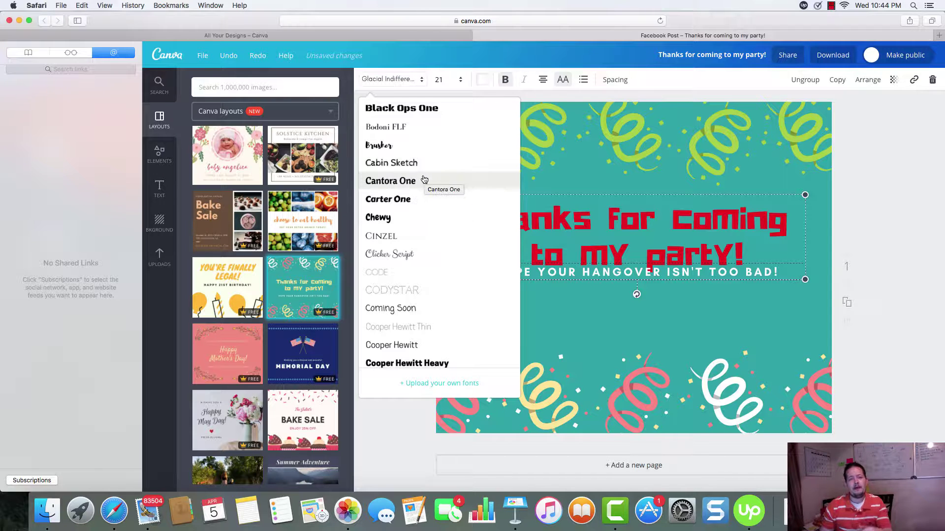
{"action": "scroll", "coordinate": [416, 178], "scroll_direction": "down", "scroll_amount": 8}
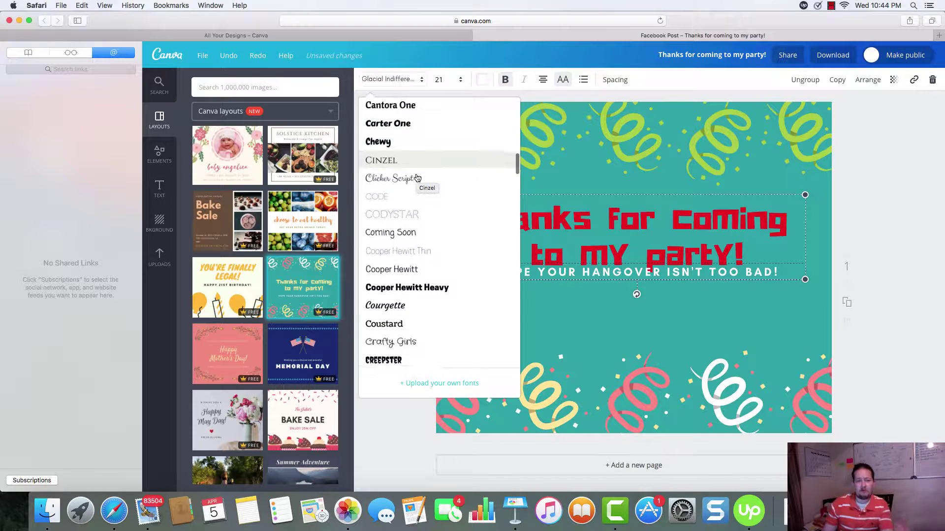
{"action": "scroll", "coordinate": [416, 178], "scroll_direction": "down", "scroll_amount": 10}
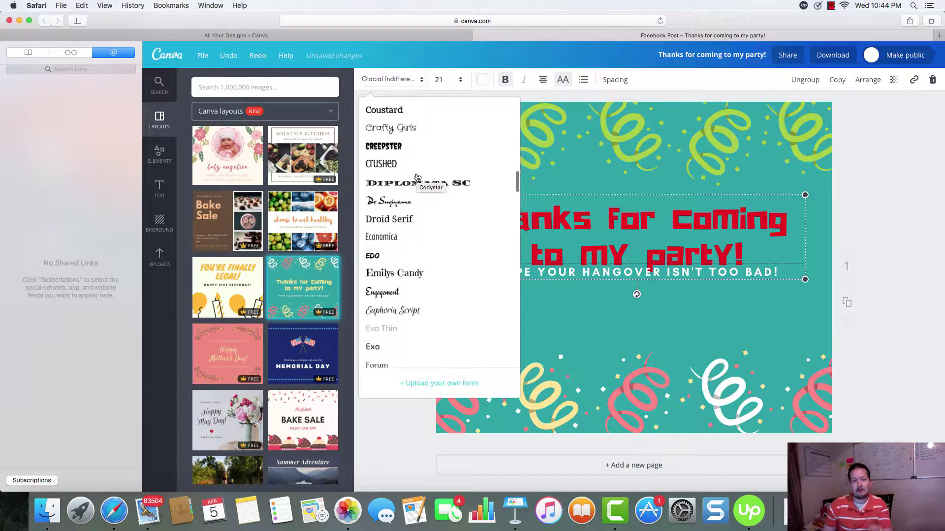
{"action": "scroll", "coordinate": [416, 177], "scroll_direction": "up", "scroll_amount": 20}
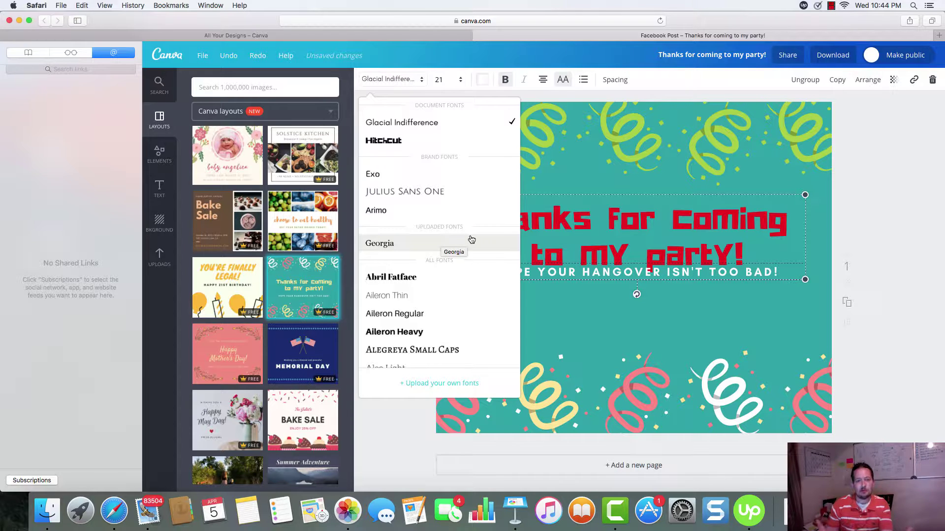
{"action": "left_click", "coordinate": [383, 244]}
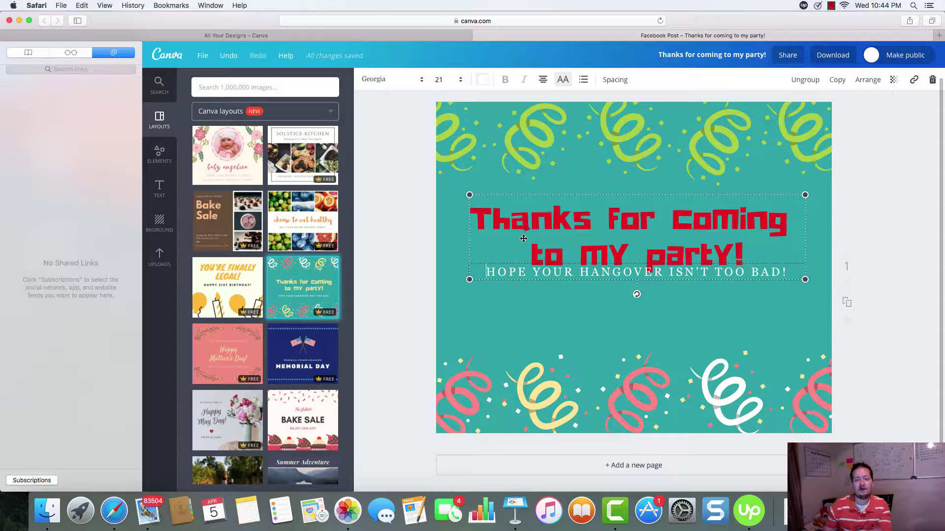
- Recolour the bottom confetti's yellow streamer red and its second colour orange
{"action": "left_click", "coordinate": [544, 391]}
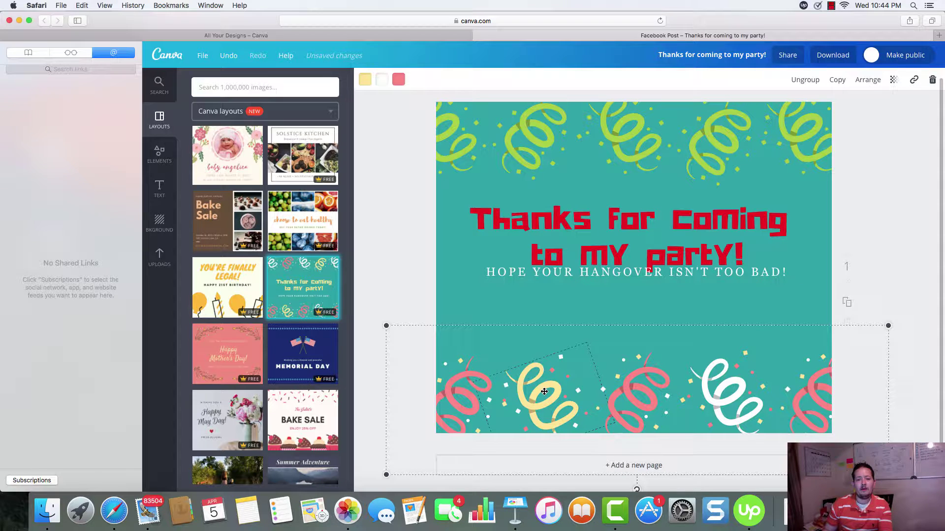
{"action": "left_click", "coordinate": [364, 81]}
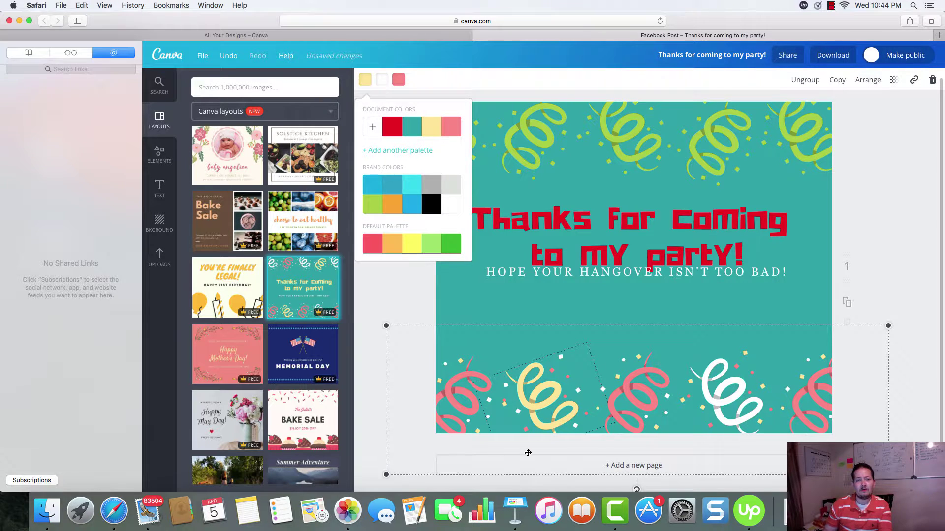
{"action": "left_click", "coordinate": [396, 131]}
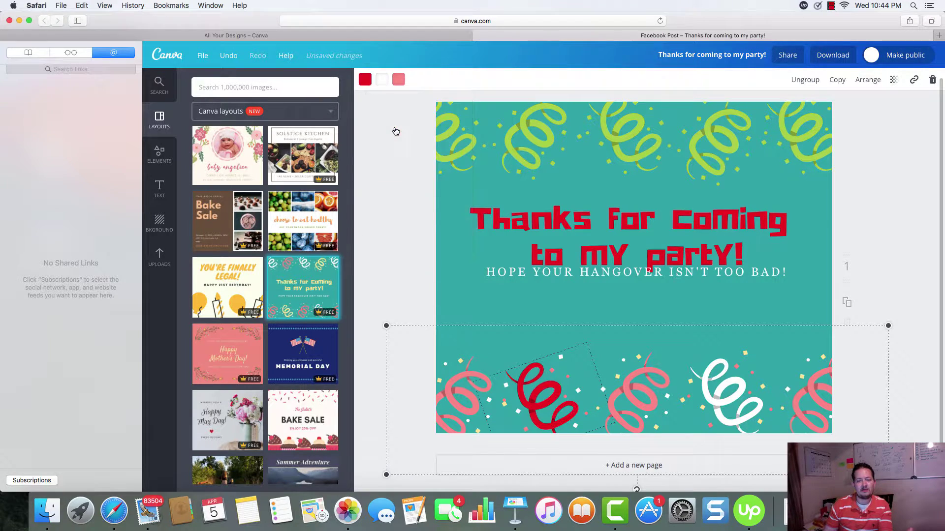
{"action": "left_click", "coordinate": [382, 81]}
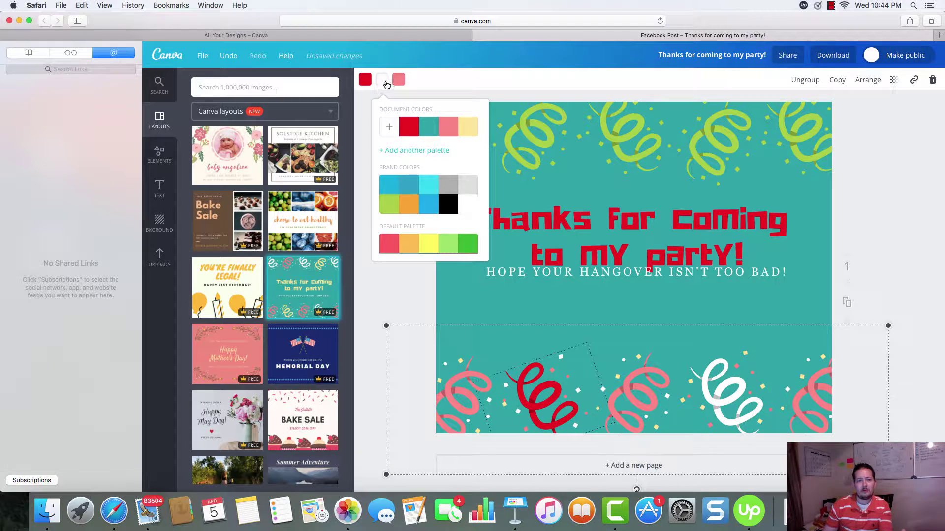
{"action": "left_click", "coordinate": [411, 205]}
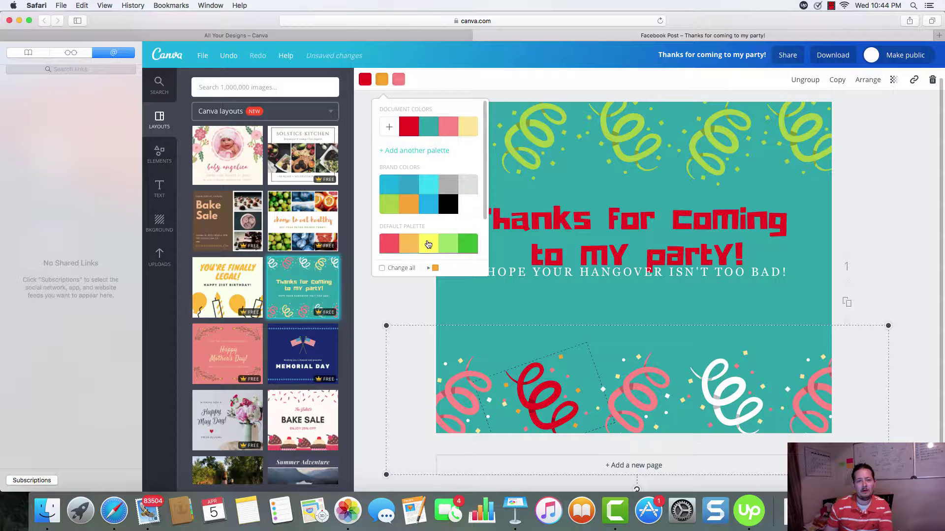
- Select the white streamer and recolour it red, then teal
{"action": "left_click", "coordinate": [621, 345]}
{"action": "left_click", "coordinate": [710, 375]}
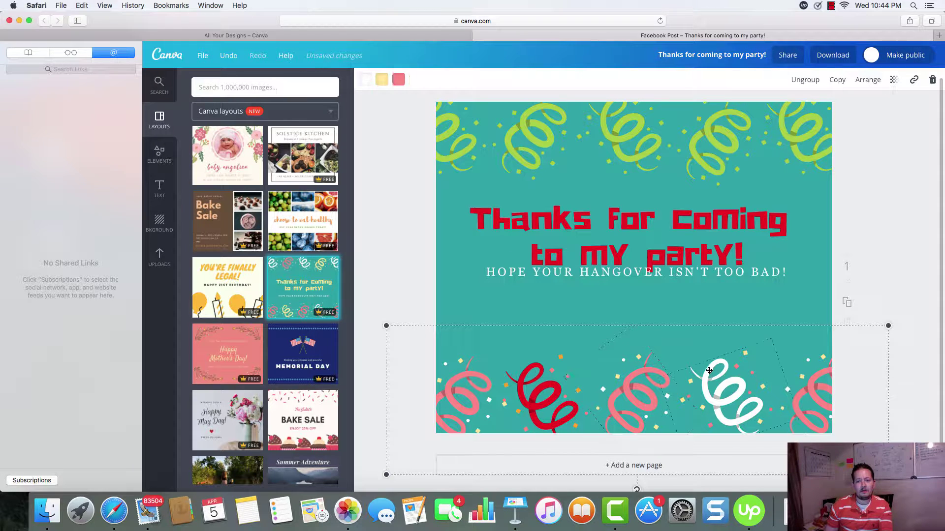
{"action": "left_click", "coordinate": [367, 82]}
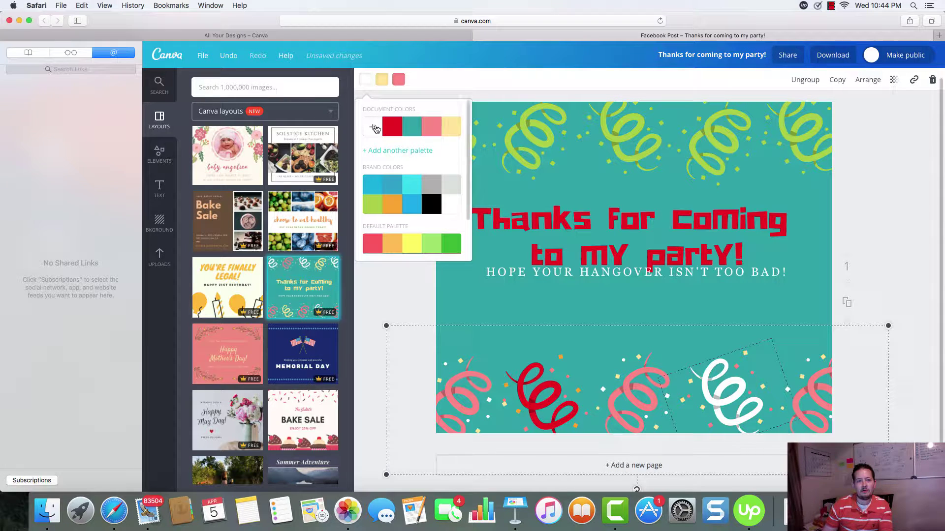
{"action": "left_click", "coordinate": [393, 131]}
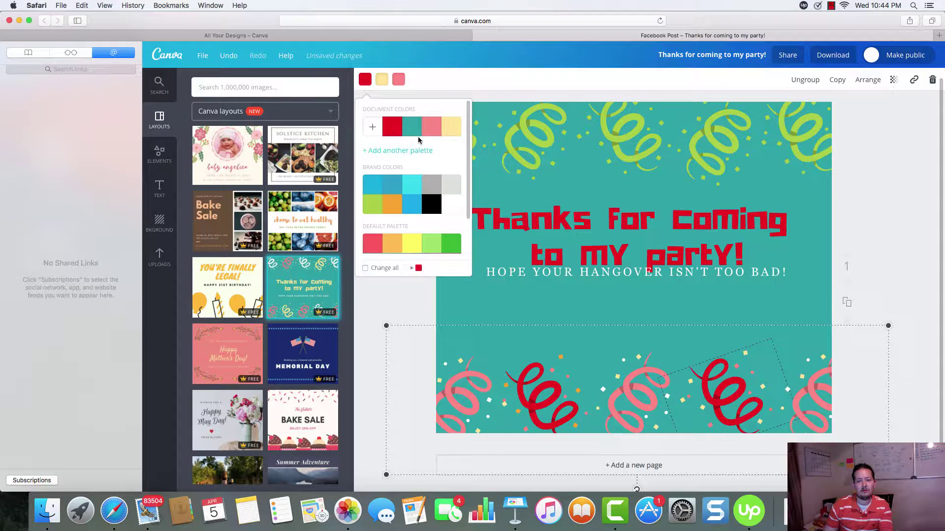
{"action": "left_click", "coordinate": [416, 136]}
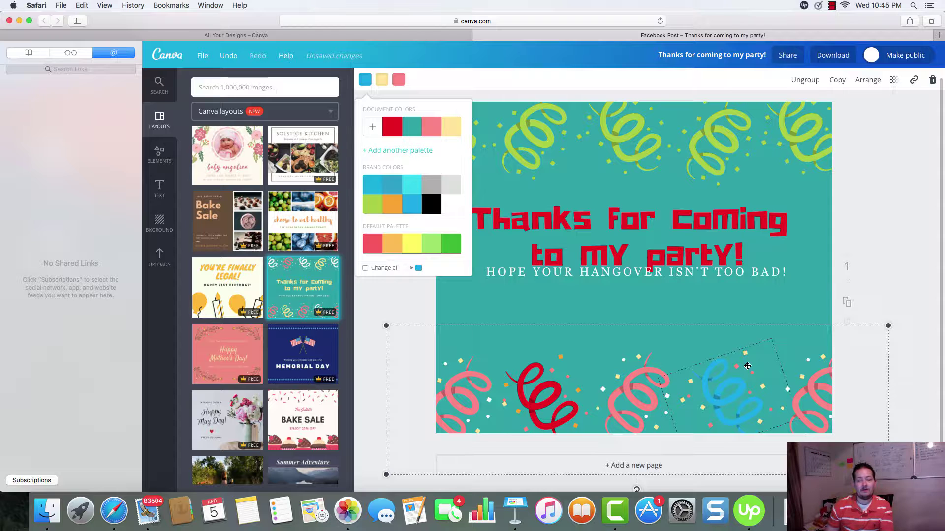
- Change the confetti's yellow accent to orange and its pink accent to yellow
{"action": "left_click", "coordinate": [385, 83]}
{"action": "left_click", "coordinate": [413, 206]}
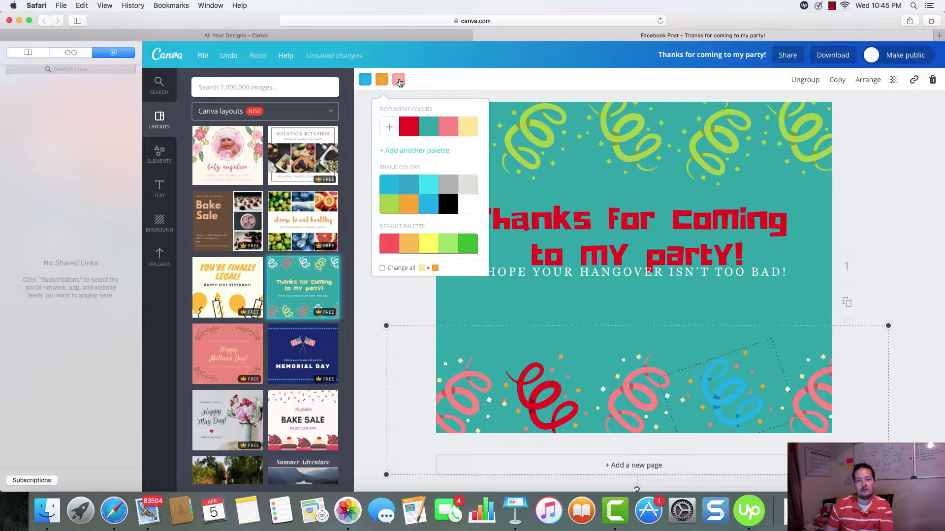
{"action": "left_click", "coordinate": [399, 79]}
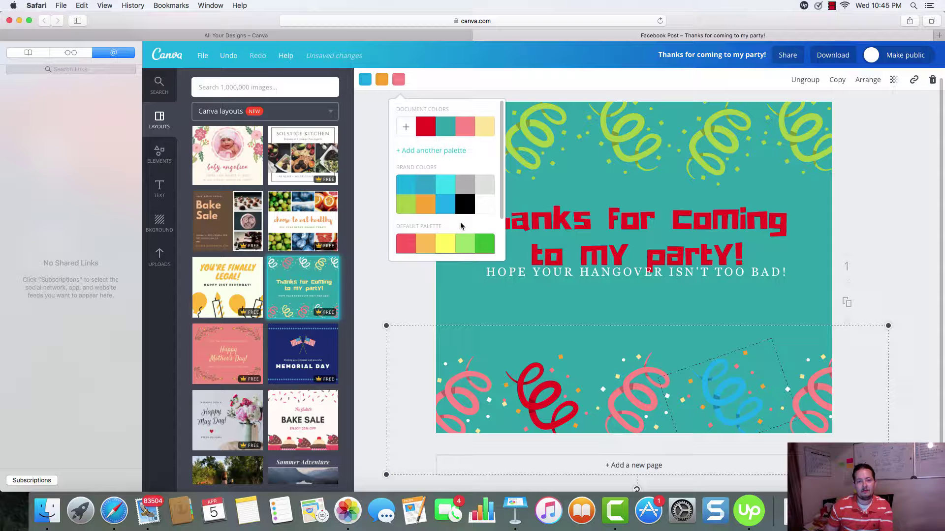
{"action": "left_click", "coordinate": [448, 244]}
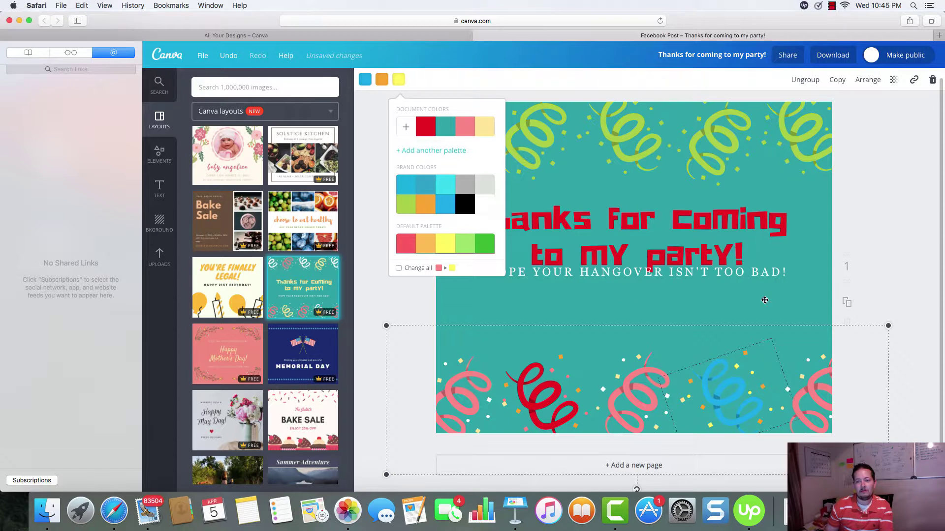
{"action": "left_click", "coordinate": [790, 297]}
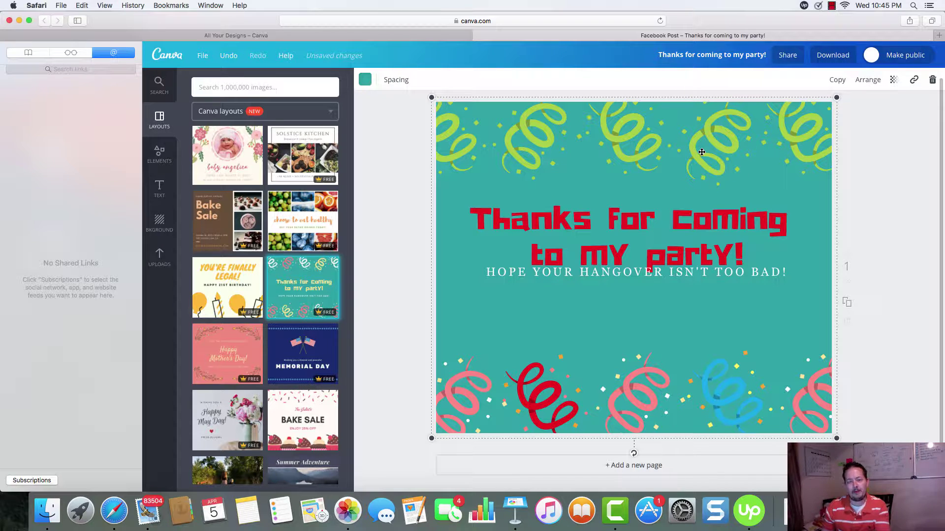
- Recolour the bottom confetti's pink streamer, trying blue before settling on purple
{"action": "left_click", "coordinate": [479, 396]}
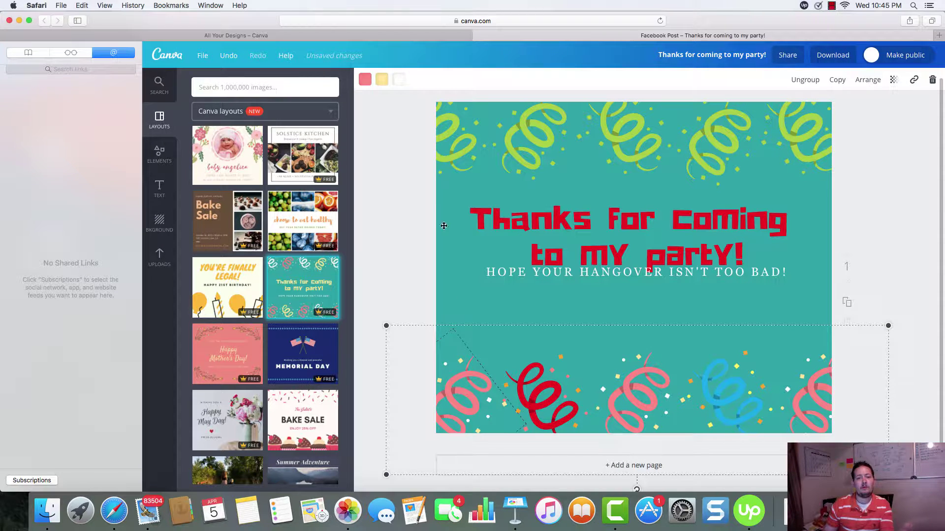
{"action": "left_click", "coordinate": [365, 79]}
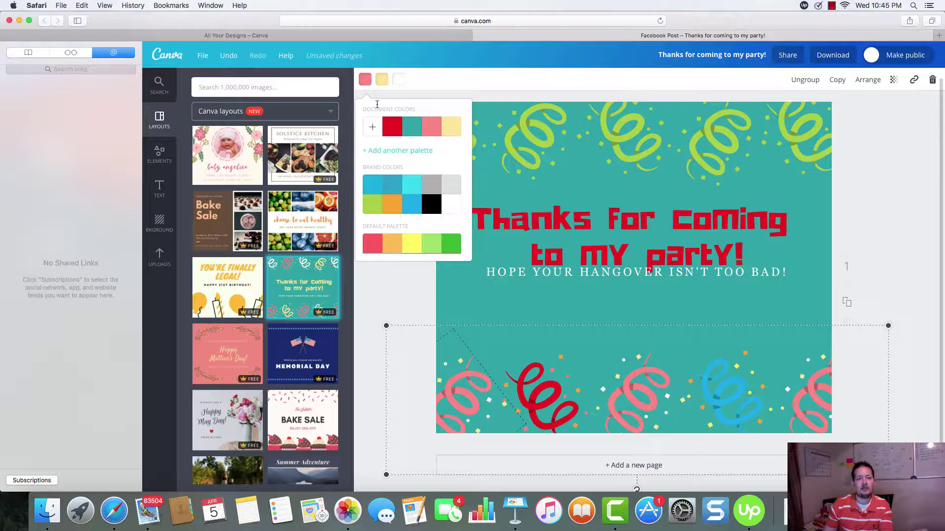
{"action": "left_click", "coordinate": [378, 191]}
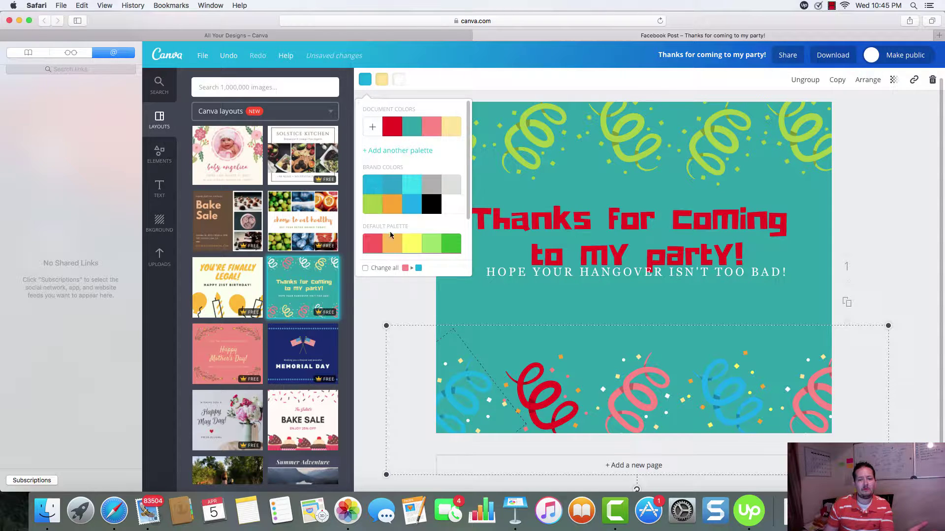
{"action": "scroll", "coordinate": [390, 232], "scroll_direction": "down", "scroll_amount": 2}
{"action": "left_click", "coordinate": [435, 232]}
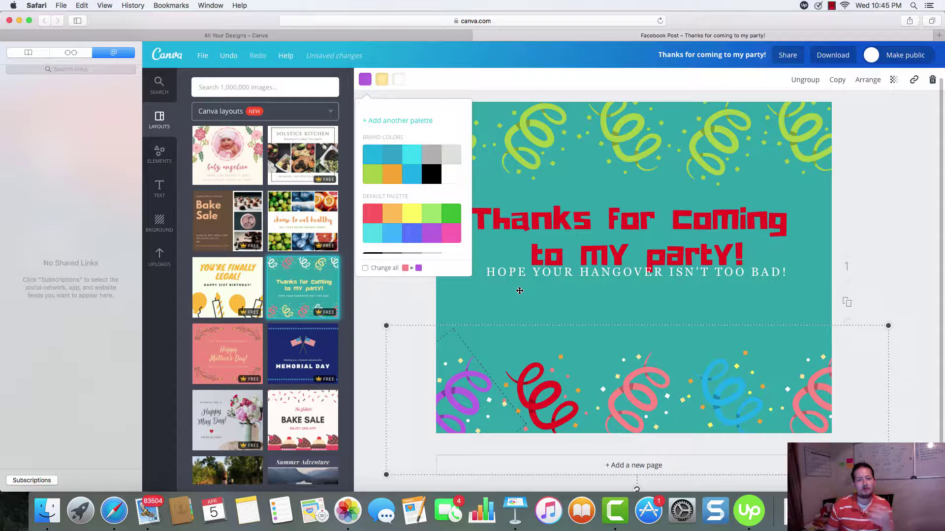
{"action": "left_click", "coordinate": [381, 79]}
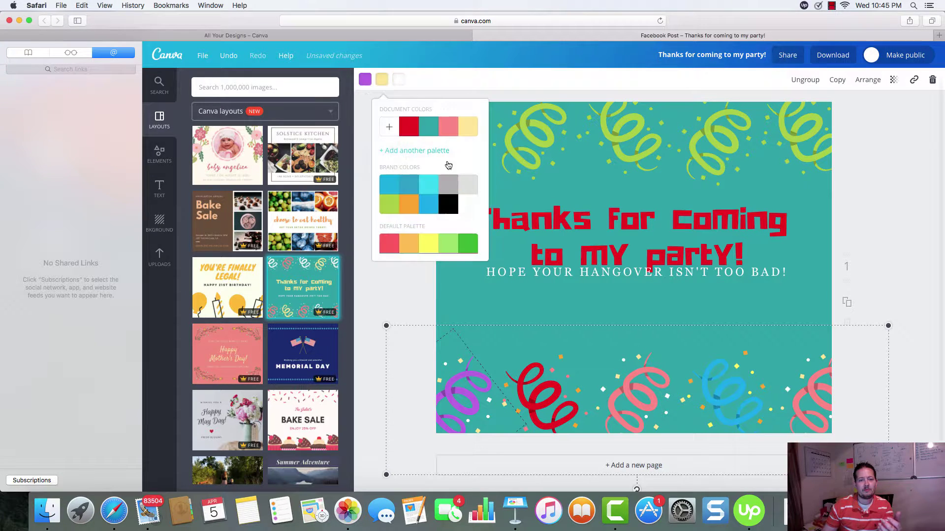
{"action": "left_click", "coordinate": [556, 304]}
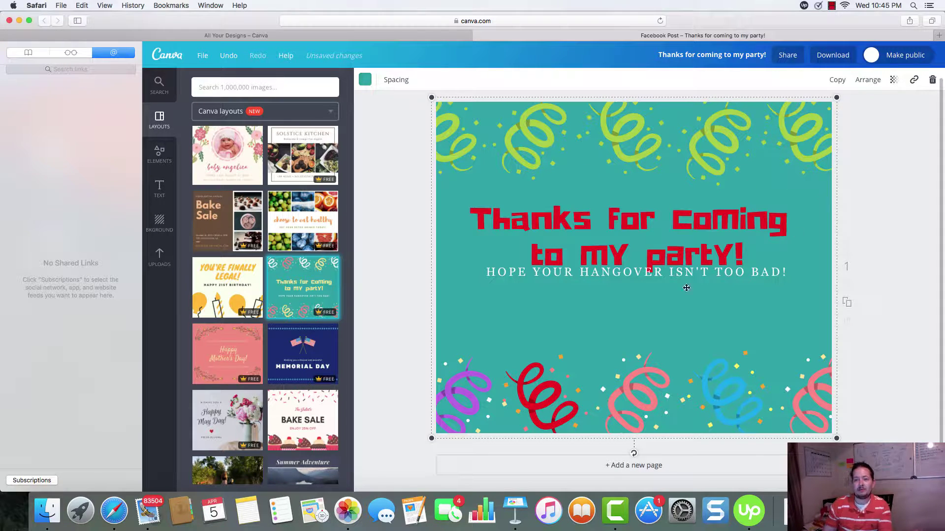
- Move the confetti strip to the top of the card and the title block near the bottom
{"action": "left_click_drag", "start_coordinate": [680, 217], "coordinate": [691, 249]}
{"action": "left_click_drag", "start_coordinate": [646, 375], "coordinate": [649, 198]}
{"action": "left_click_drag", "start_coordinate": [666, 269], "coordinate": [665, 246]}
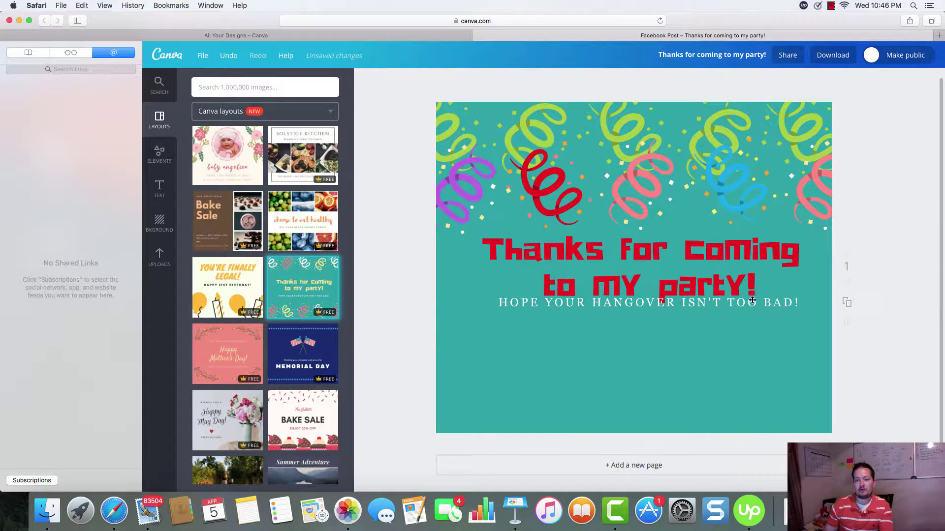
{"action": "left_click_drag", "start_coordinate": [752, 300], "coordinate": [738, 402]}
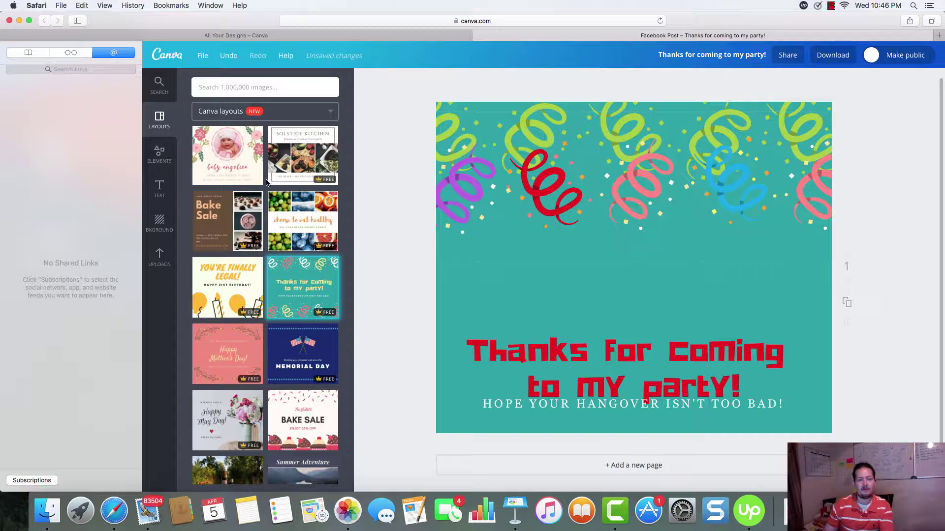
- Open Elements > Free Photos and scroll through the stock photo thumbnails
{"action": "left_click", "coordinate": [160, 156]}
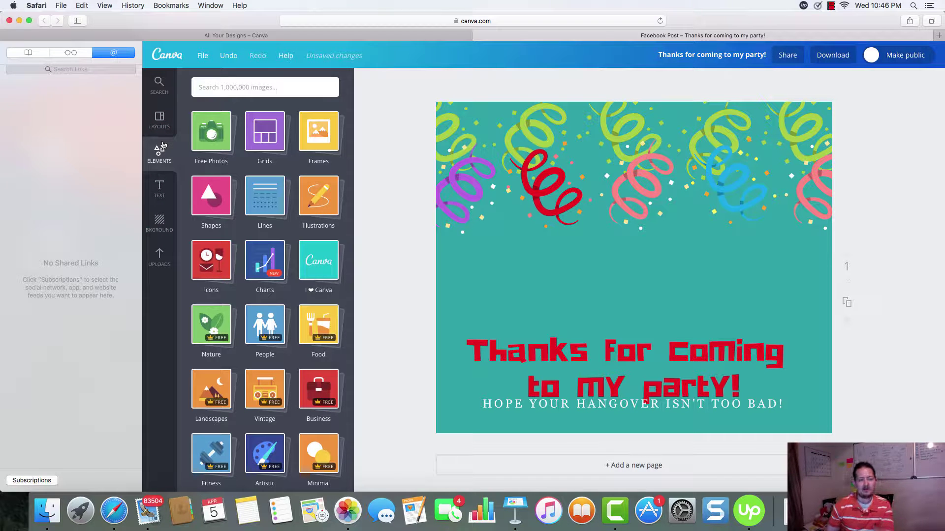
{"action": "left_click", "coordinate": [216, 130]}
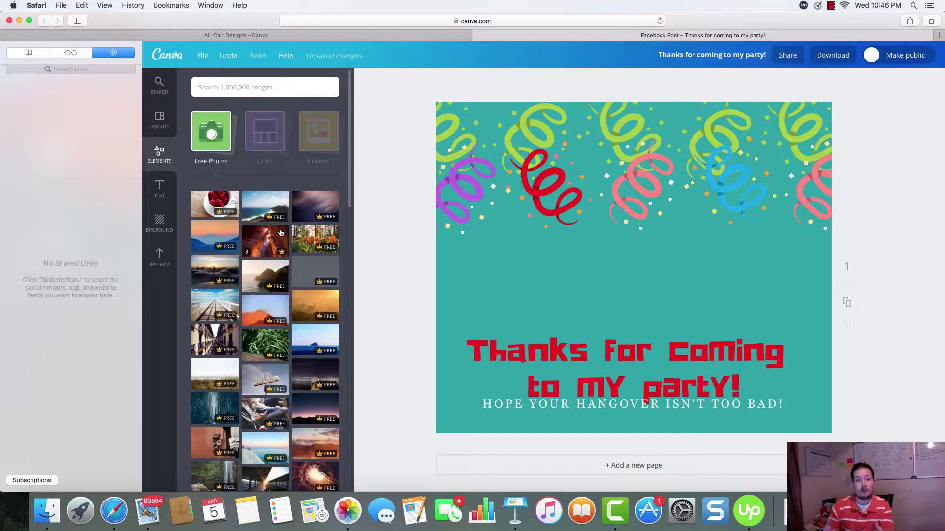
{"action": "scroll", "coordinate": [281, 233], "scroll_direction": "down", "scroll_amount": 1}
{"action": "scroll", "coordinate": [281, 233], "scroll_direction": "down", "scroll_amount": 5}
{"action": "scroll", "coordinate": [281, 233], "scroll_direction": "down", "scroll_amount": 5}
{"action": "scroll", "coordinate": [281, 233], "scroll_direction": "down", "scroll_amount": 5}
{"action": "scroll", "coordinate": [281, 232], "scroll_direction": "down", "scroll_amount": 3}
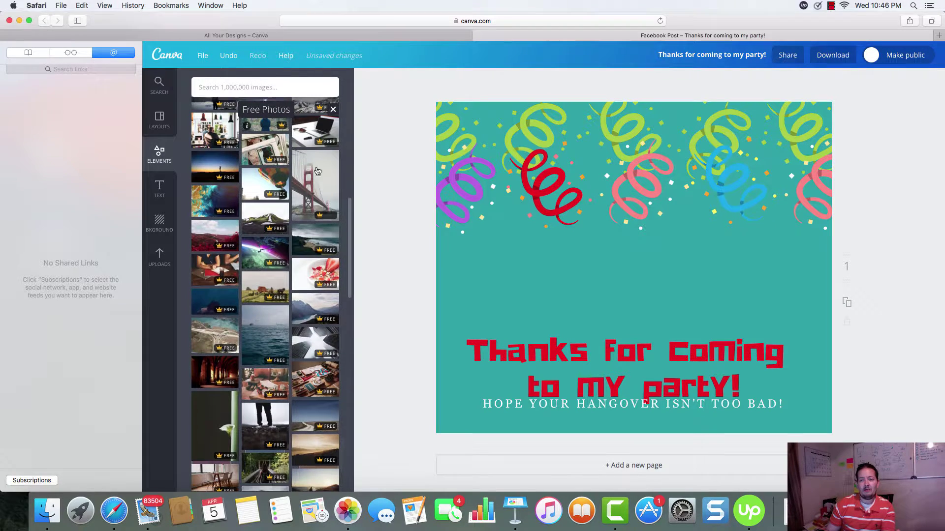
- Delete the teal background element from the party card
{"action": "left_click", "coordinate": [492, 273]}
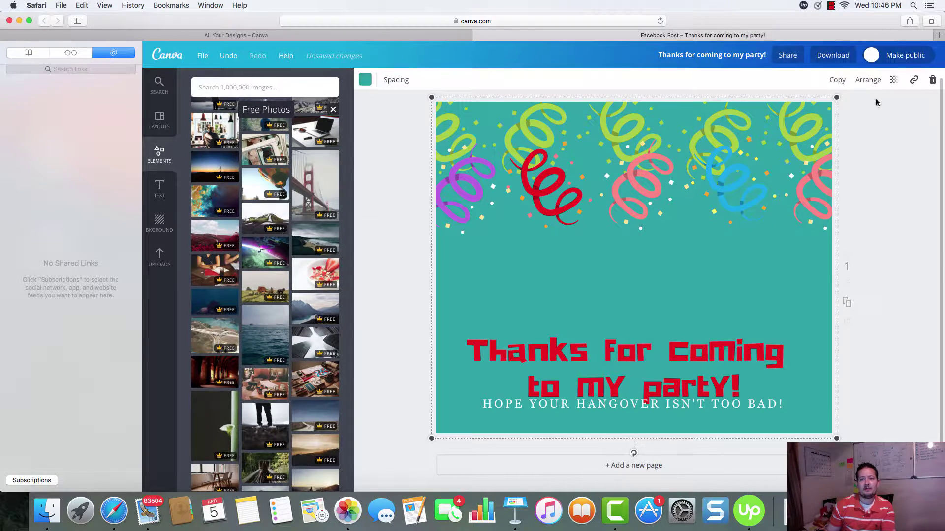
{"action": "left_click", "coordinate": [932, 80]}
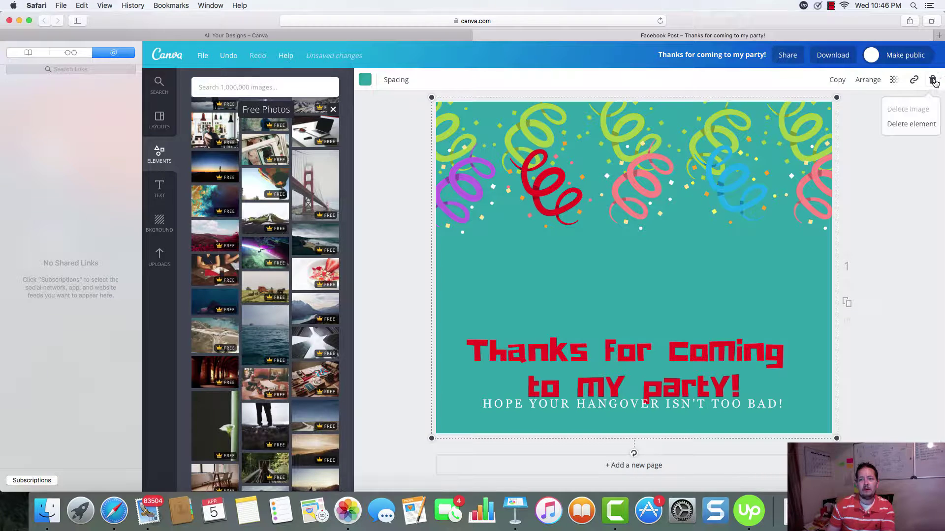
{"action": "left_click", "coordinate": [911, 124]}
{"action": "left_click", "coordinate": [627, 158]}
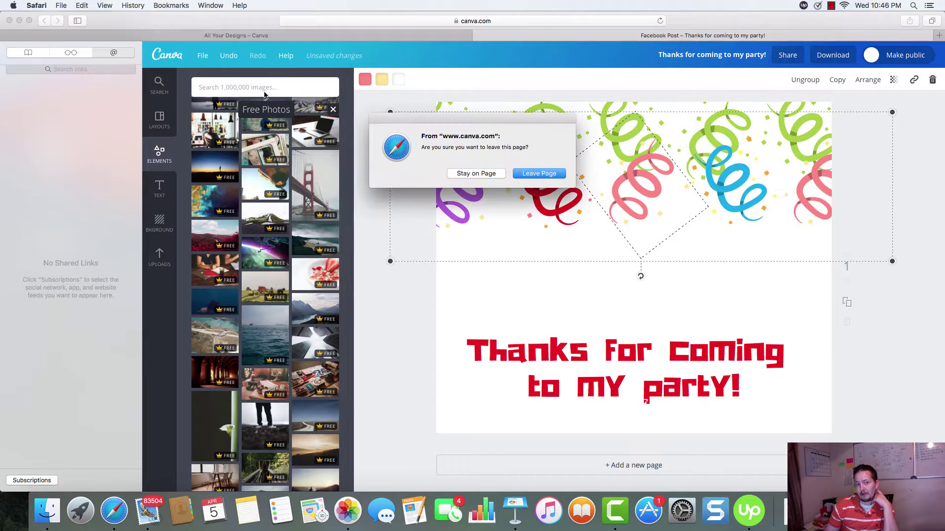
- Leave the page, start a new Facebook Post design and close the extra tab
{"action": "left_click", "coordinate": [539, 174]}
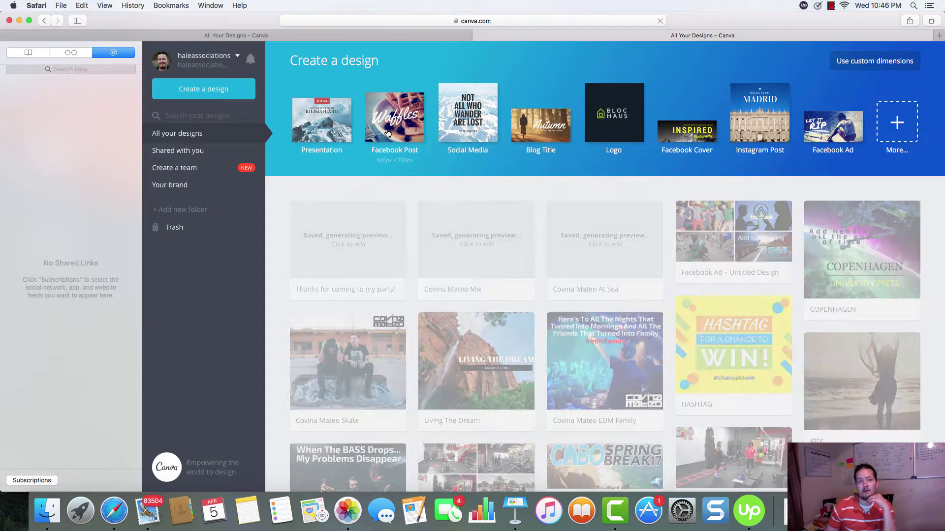
{"action": "left_click", "coordinate": [604, 145]}
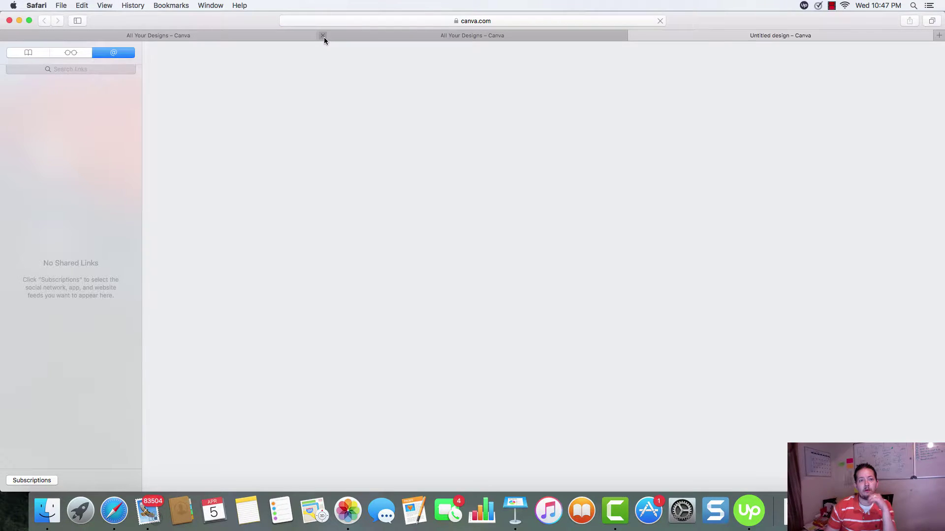
{"action": "left_click", "coordinate": [323, 36]}
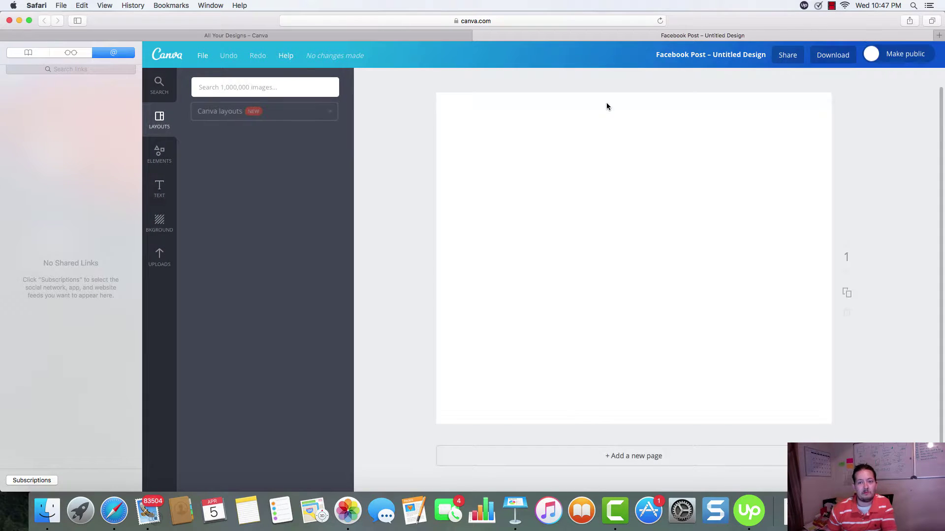
- From Free Photos, add the pink pier photo after discarding a speaker photo
{"action": "left_click", "coordinate": [166, 156]}
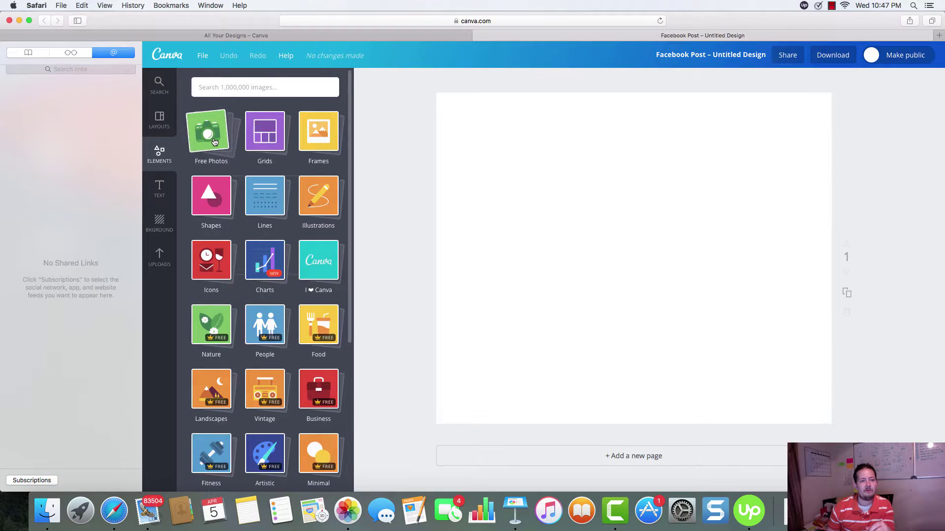
{"action": "left_click", "coordinate": [213, 142]}
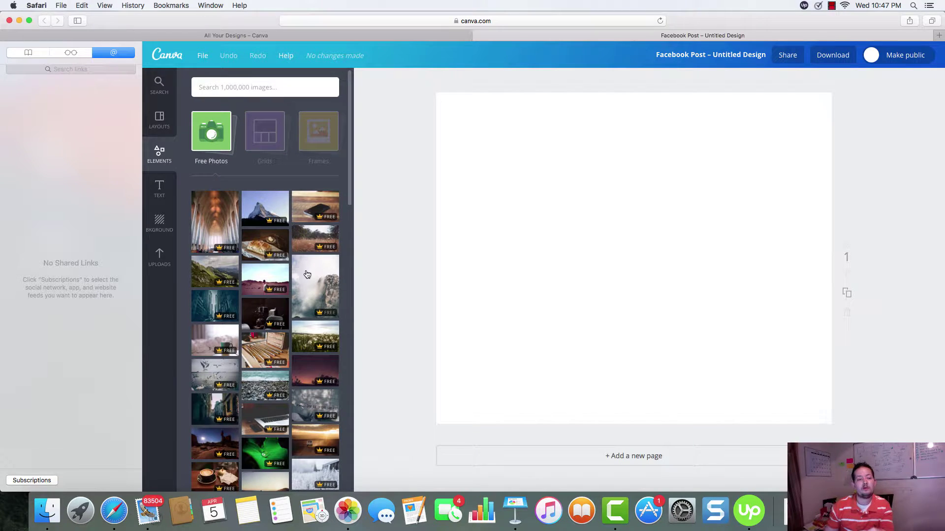
{"action": "scroll", "coordinate": [306, 274], "scroll_direction": "down", "scroll_amount": 3}
{"action": "scroll", "coordinate": [306, 274], "scroll_direction": "down", "scroll_amount": 10}
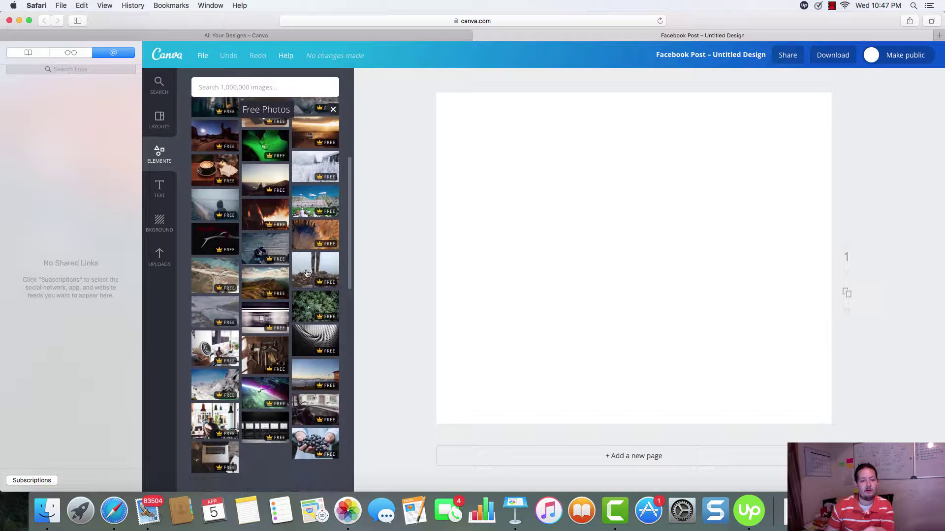
{"action": "scroll", "coordinate": [306, 274], "scroll_direction": "down", "scroll_amount": 2}
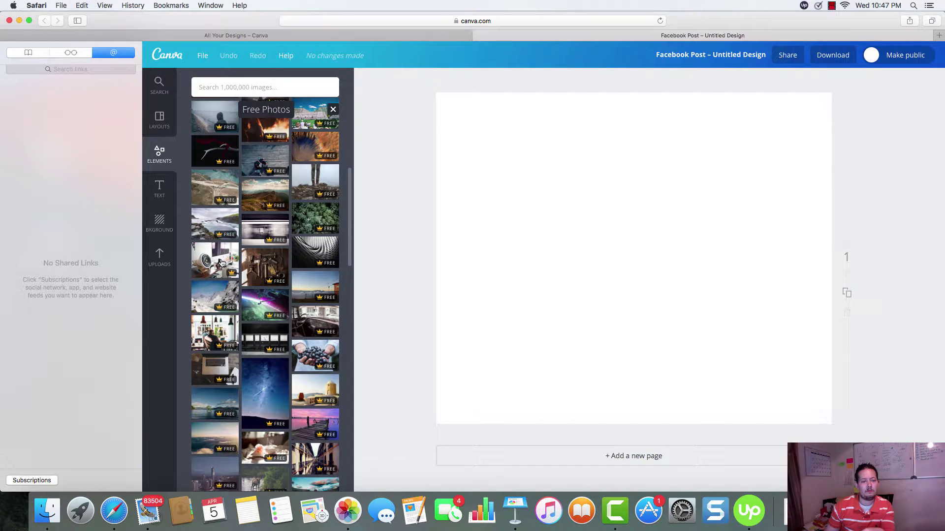
{"action": "left_click", "coordinate": [221, 263]}
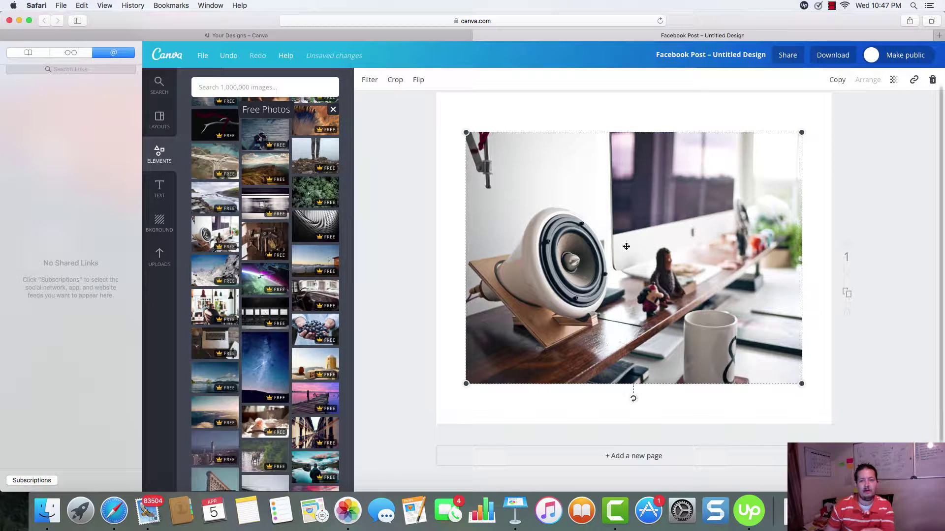
{"action": "left_click", "coordinate": [932, 80]}
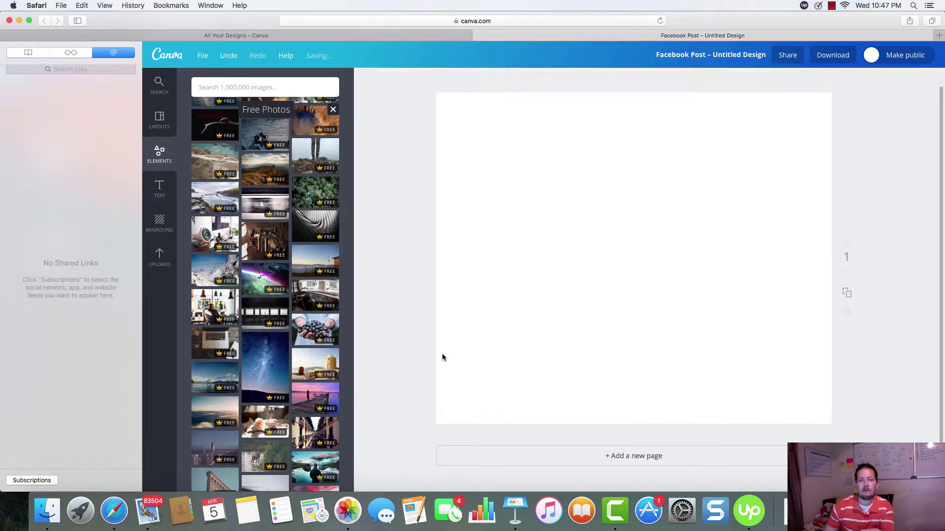
{"action": "left_click", "coordinate": [325, 397]}
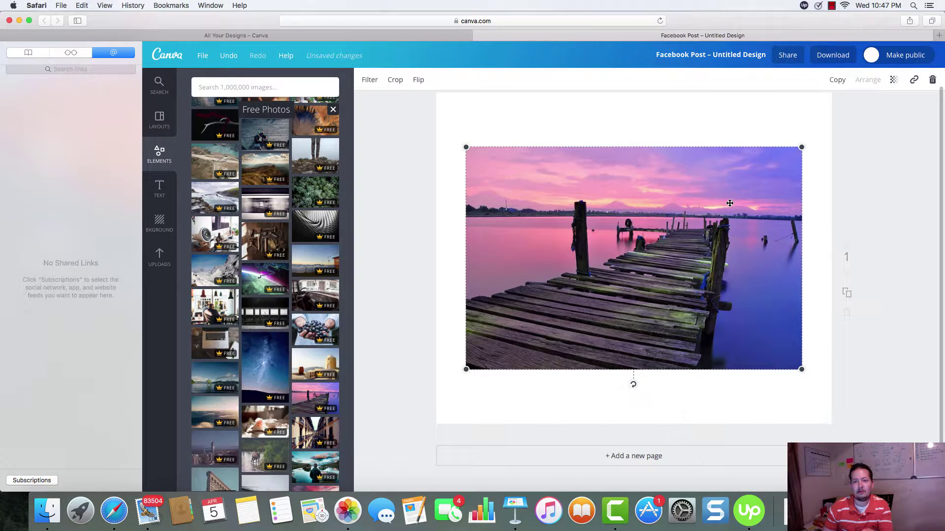
- Move and enlarge the pier photo until it fills the whole page
{"action": "left_click_drag", "start_coordinate": [663, 228], "coordinate": [662, 182]}
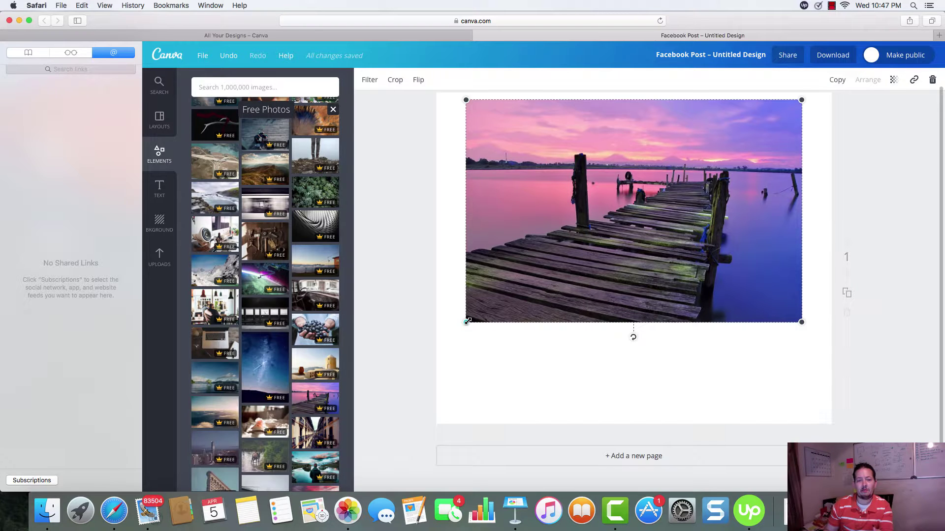
{"action": "left_click_drag", "start_coordinate": [468, 322], "coordinate": [359, 440]}
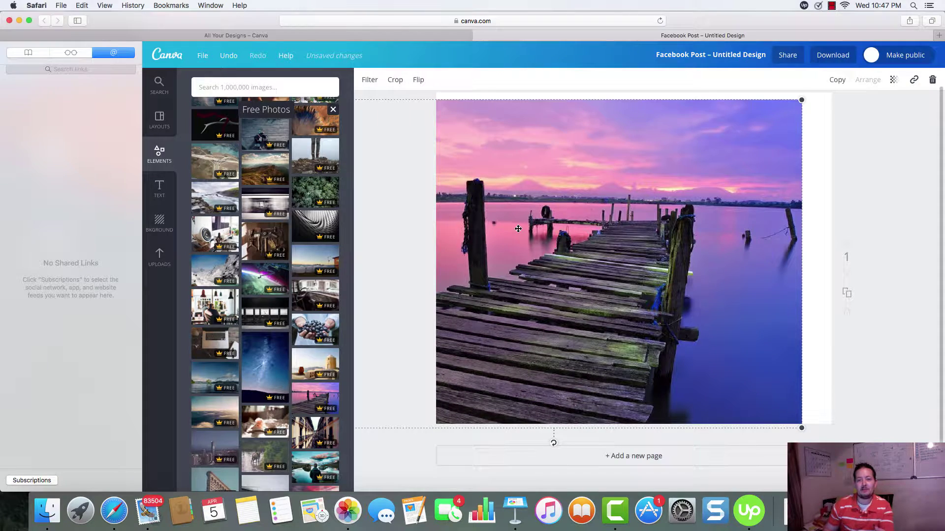
{"action": "left_click_drag", "start_coordinate": [526, 207], "coordinate": [588, 207]}
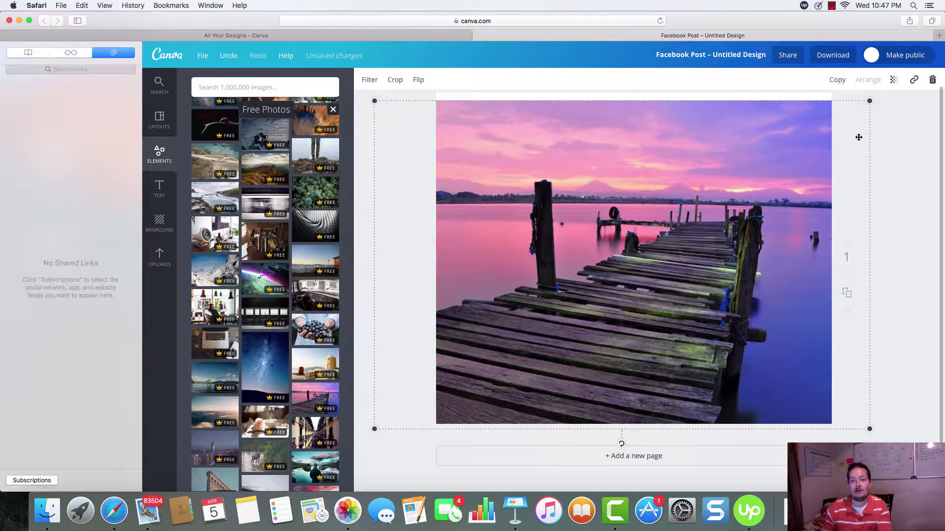
{"action": "left_click_drag", "start_coordinate": [870, 102], "coordinate": [888, 84]}
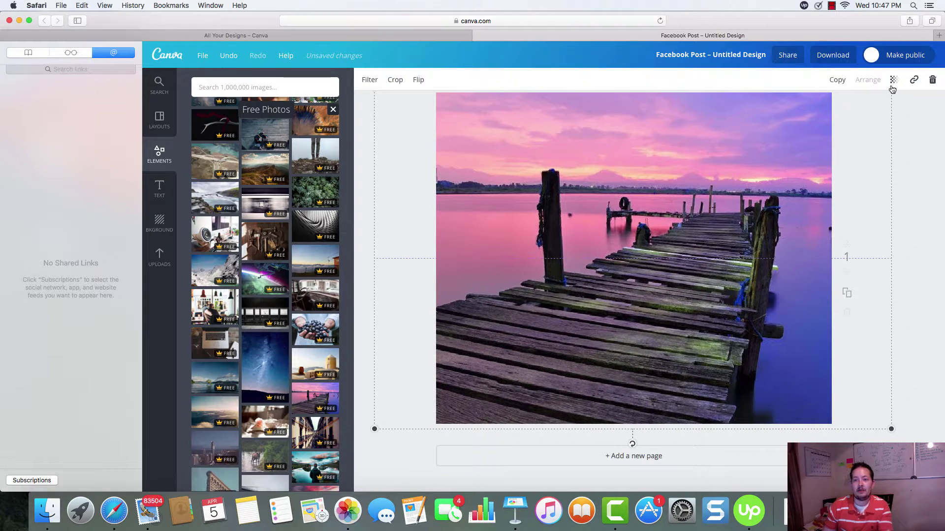
{"action": "left_click", "coordinate": [909, 134]}
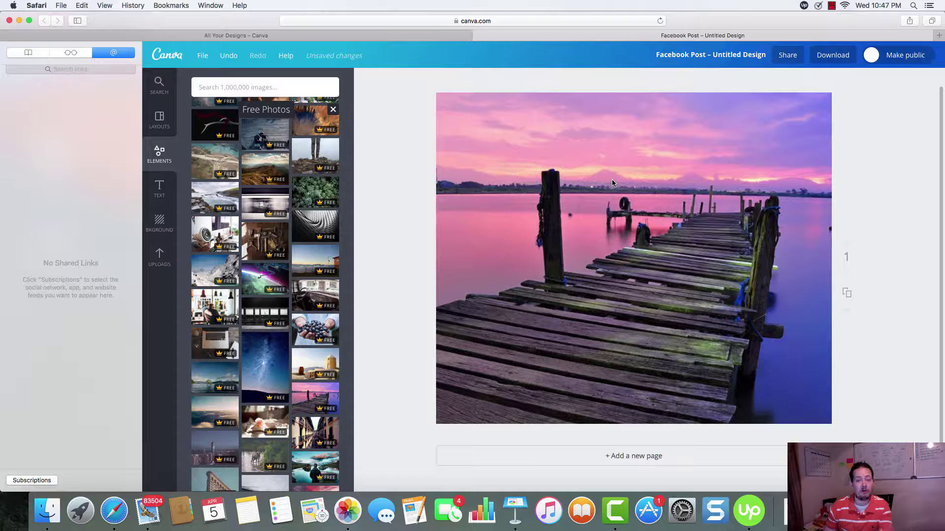
{"action": "scroll", "coordinate": [271, 246], "scroll_direction": "down", "scroll_amount": 2}
{"action": "scroll", "coordinate": [271, 240], "scroll_direction": "down", "scroll_amount": 5}
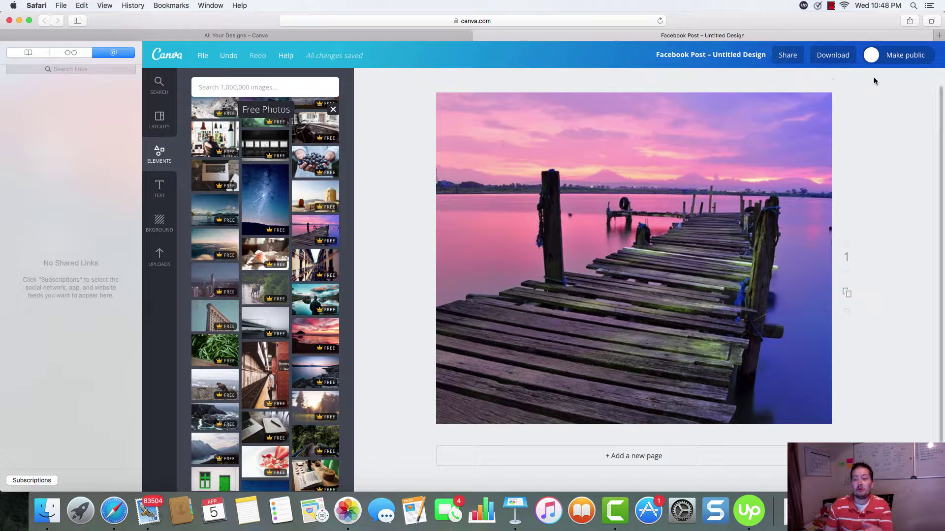
- Delete the pier photo and add the Milky Way photo
{"action": "left_click", "coordinate": [798, 146]}
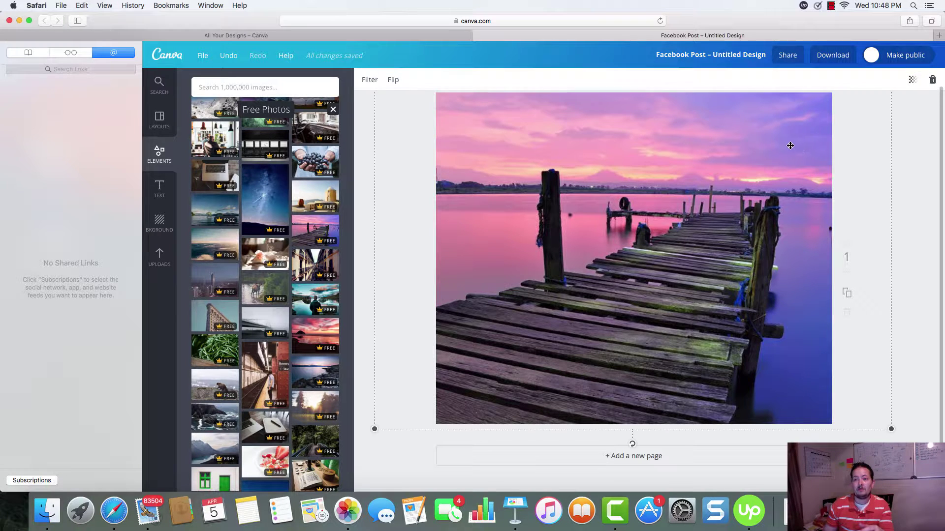
{"action": "left_click", "coordinate": [933, 80]}
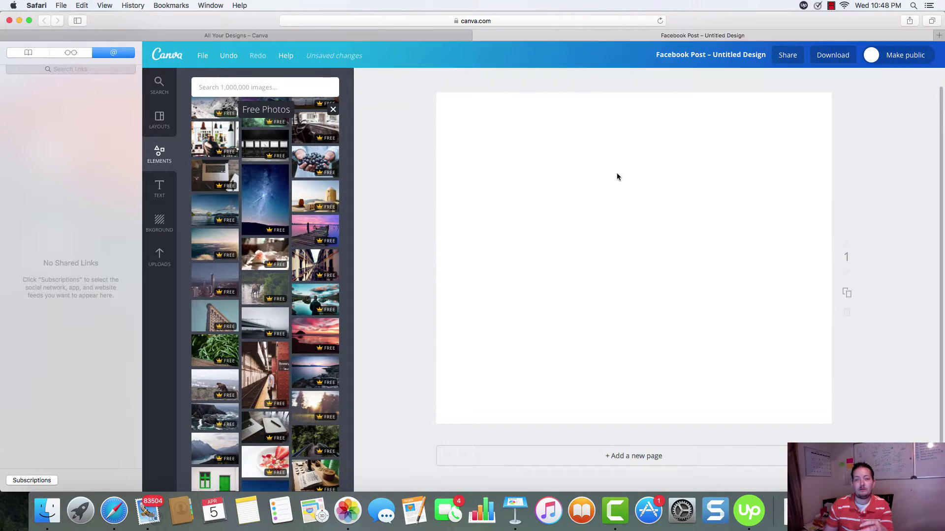
{"action": "left_click", "coordinate": [285, 194]}
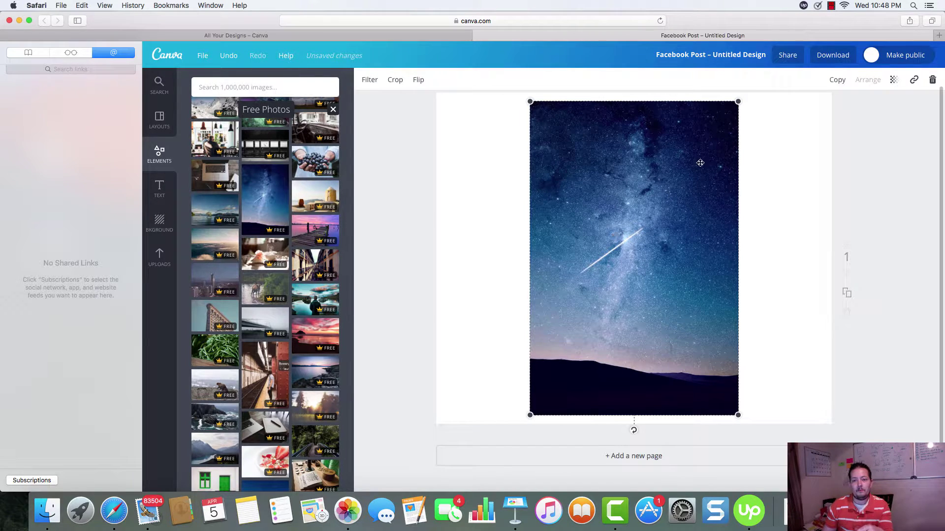
- Resize and position the Milky Way photo to fill the page, showing the mountain silhouette
{"action": "left_click_drag", "start_coordinate": [738, 100], "coordinate": [925, 39]}
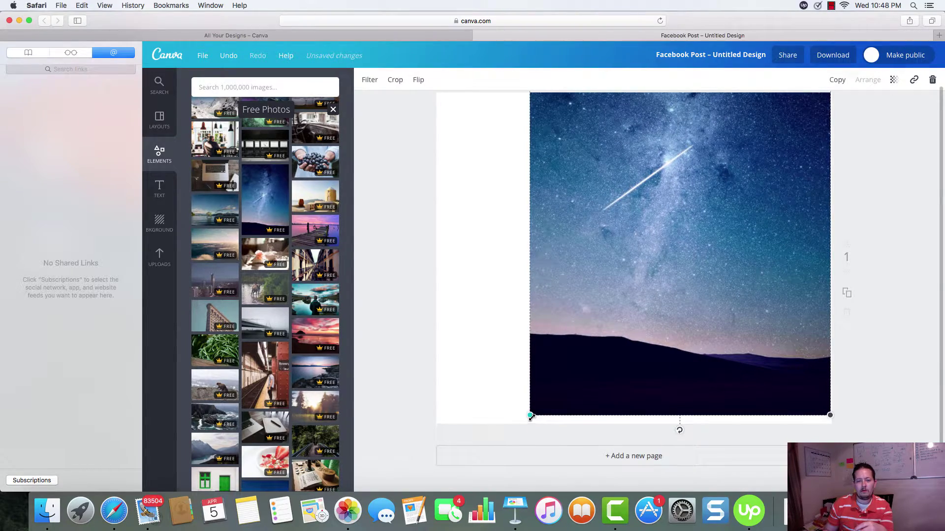
{"action": "left_click_drag", "start_coordinate": [531, 416], "coordinate": [394, 530]}
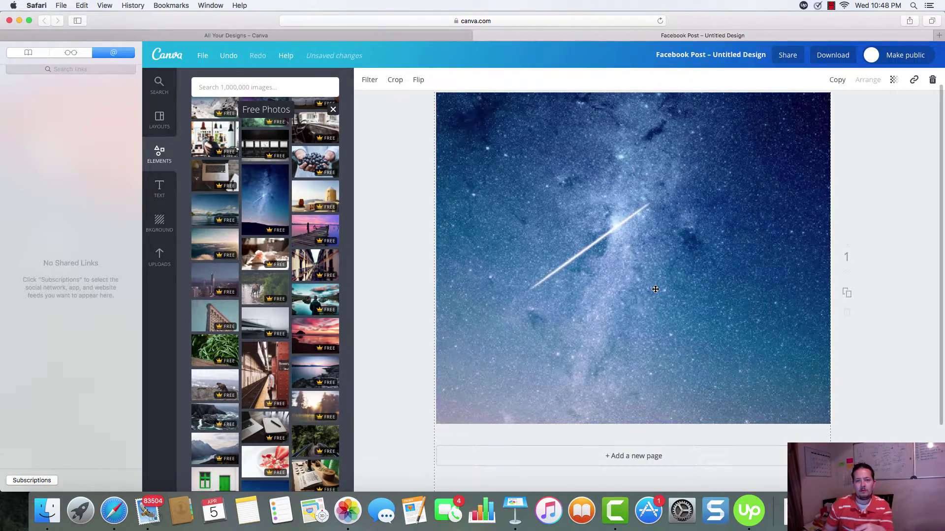
{"action": "left_click_drag", "start_coordinate": [666, 283], "coordinate": [677, 163]}
{"action": "mouse_move", "coordinate": [665, 267]}
{"action": "left_mouse_down"}
{"action": "mouse_move", "coordinate": [642, 243]}
{"action": "mouse_move", "coordinate": [653, 261]}
{"action": "left_mouse_up"}
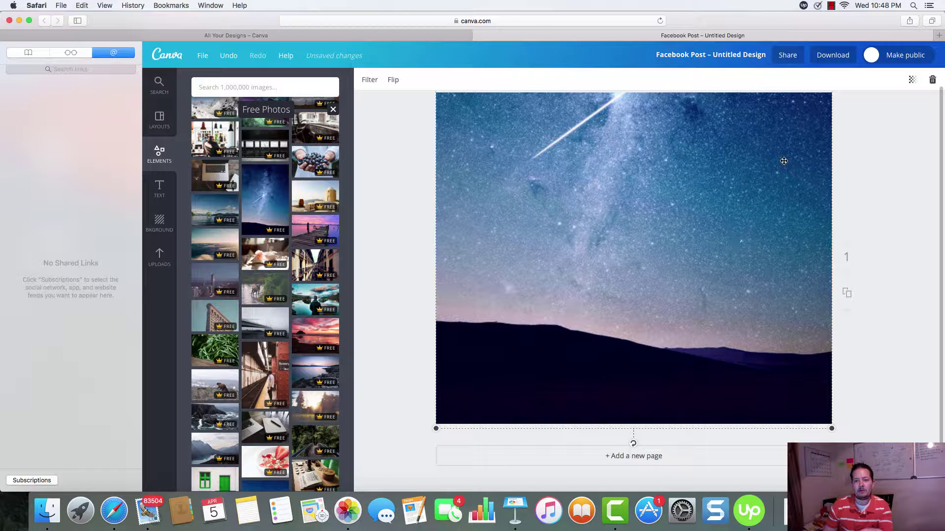
- Swap the Milky Way photo for the lake photo of a man facing mountains, stretched to cover the page
{"action": "left_click", "coordinate": [932, 80]}
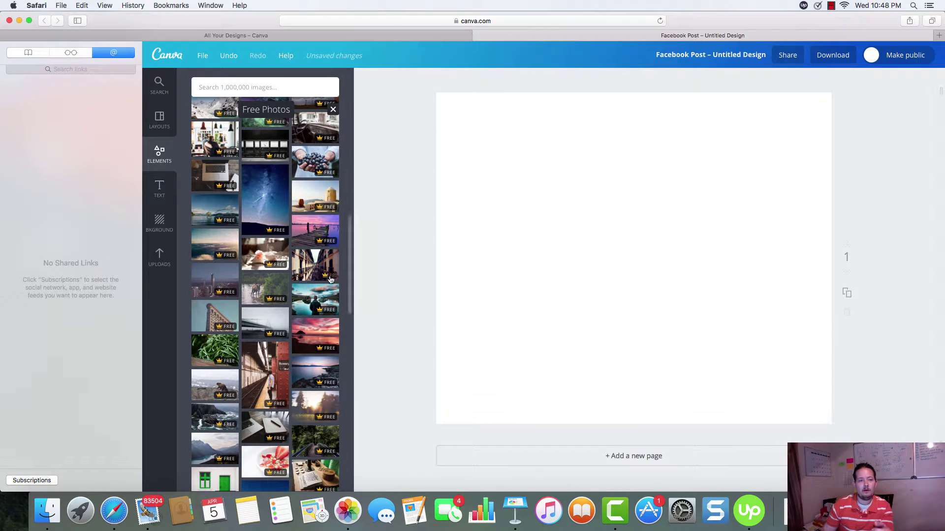
{"action": "left_click", "coordinate": [323, 301]}
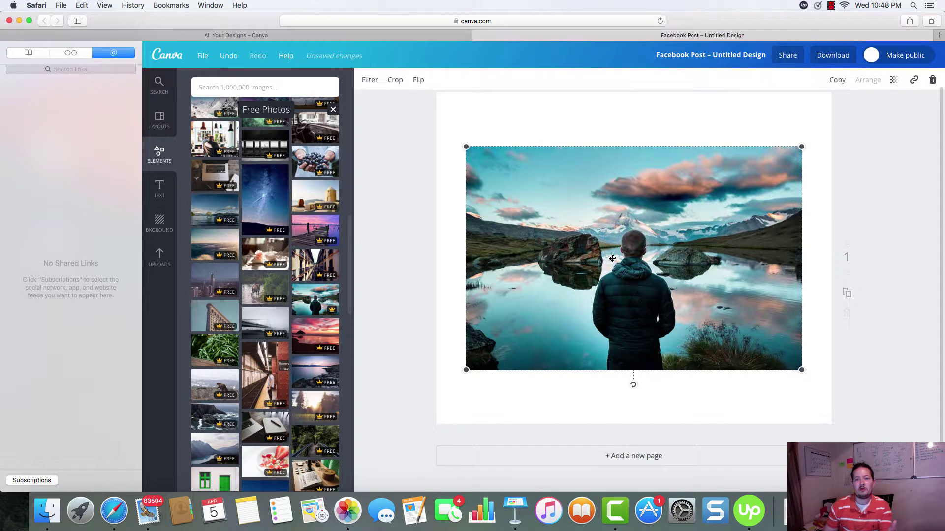
{"action": "left_click_drag", "start_coordinate": [801, 149], "coordinate": [898, 83]}
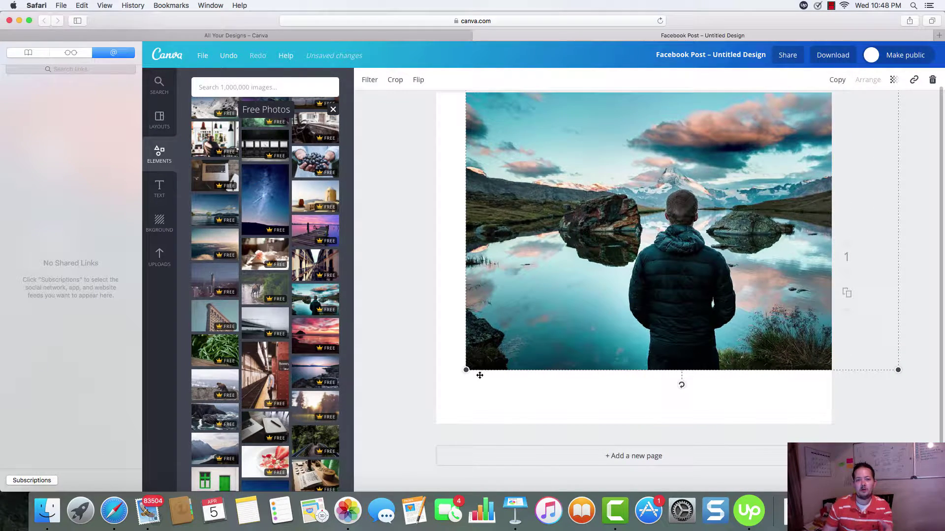
{"action": "left_click_drag", "start_coordinate": [468, 373], "coordinate": [379, 443]}
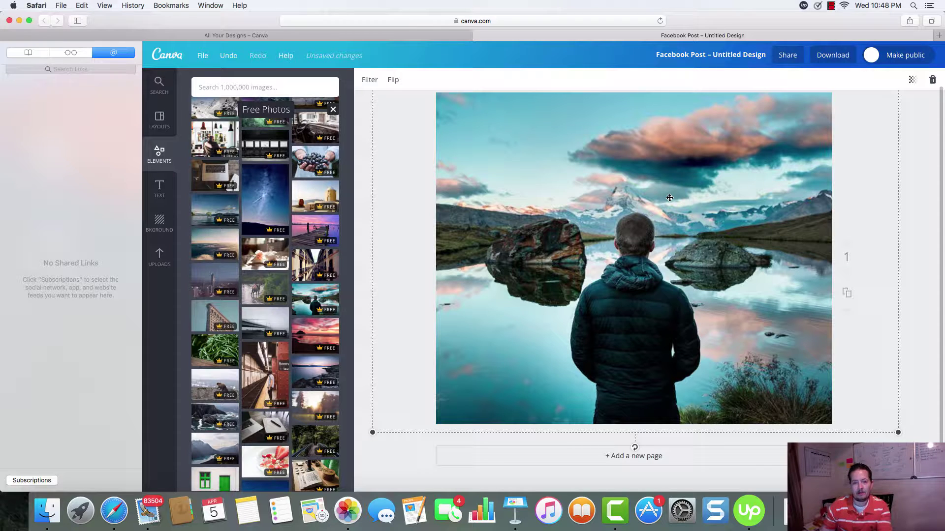
{"action": "scroll", "coordinate": [669, 197], "scroll_direction": "up", "scroll_amount": 2}
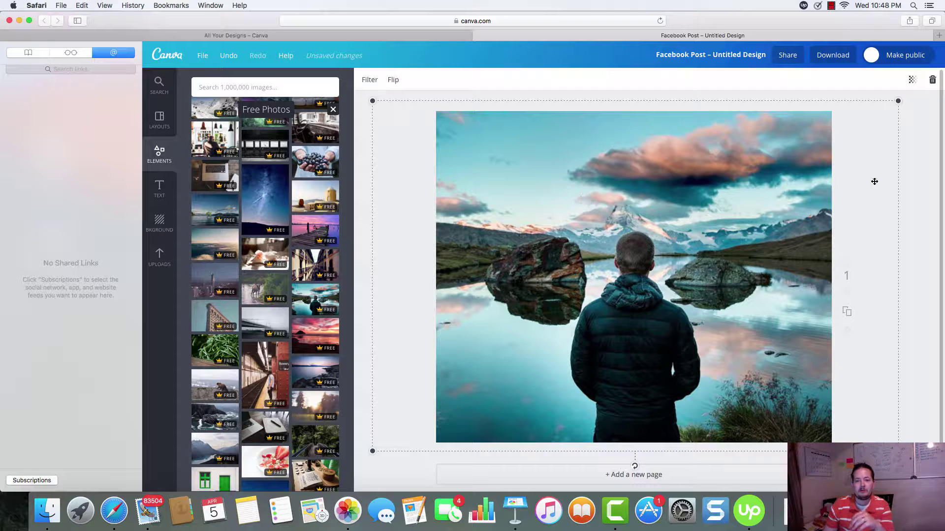
{"action": "left_click", "coordinate": [916, 182]}
{"action": "scroll", "coordinate": [347, 315], "scroll_direction": "down", "scroll_amount": 10}
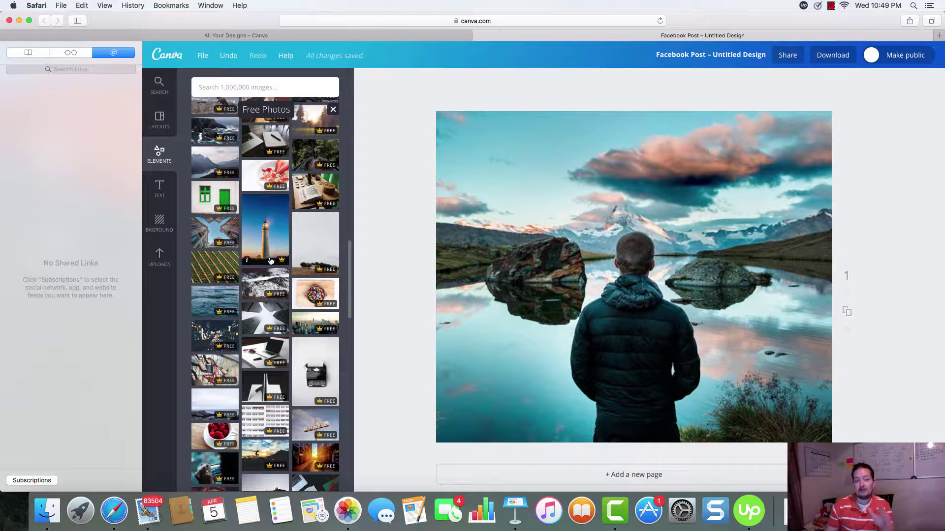
{"action": "scroll", "coordinate": [270, 261], "scroll_direction": "up", "scroll_amount": 2}
{"action": "scroll", "coordinate": [271, 260], "scroll_direction": "down", "scroll_amount": 6}
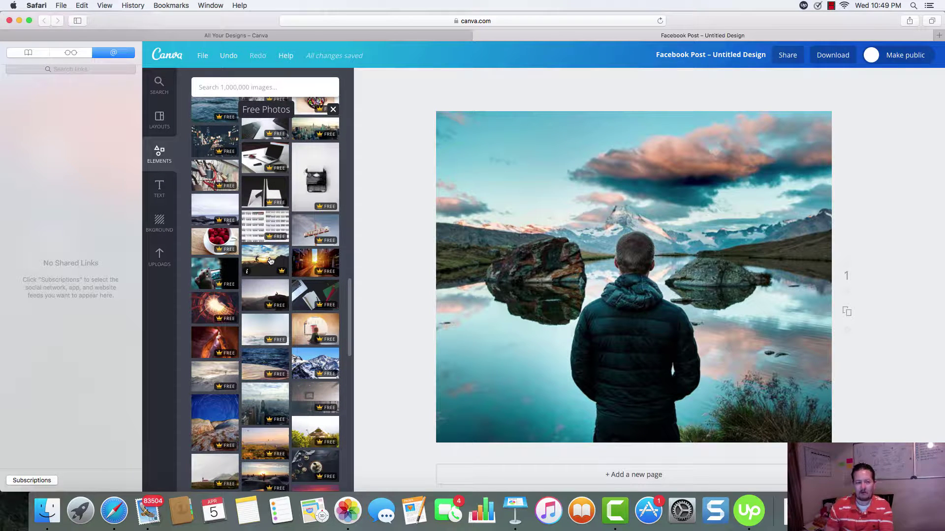
{"action": "scroll", "coordinate": [271, 294], "scroll_direction": "down", "scroll_amount": 4}
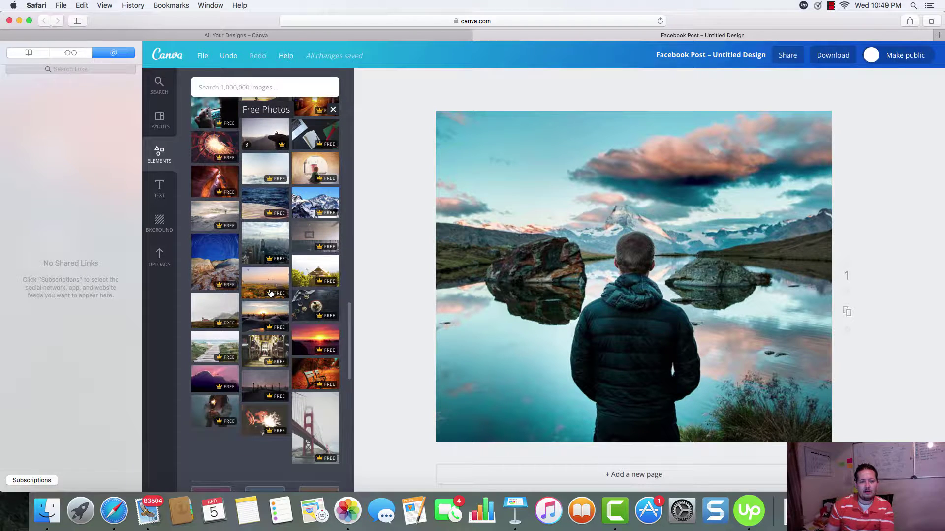
{"action": "scroll", "coordinate": [270, 294], "scroll_direction": "down", "scroll_amount": 4}
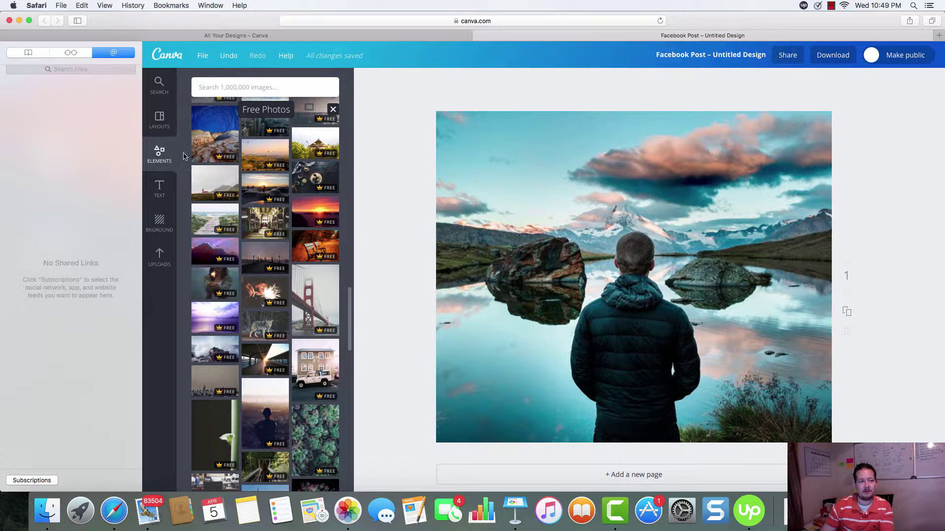
- Add a heading reading 'I am a text' and move it to the photo's top-left
{"action": "left_click", "coordinate": [171, 187]}
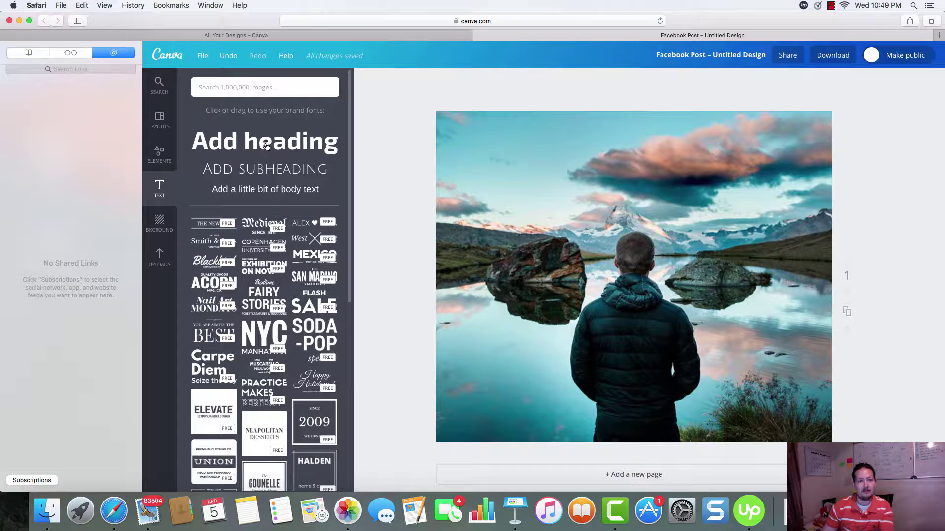
{"action": "left_click_drag", "start_coordinate": [265, 146], "coordinate": [577, 160]}
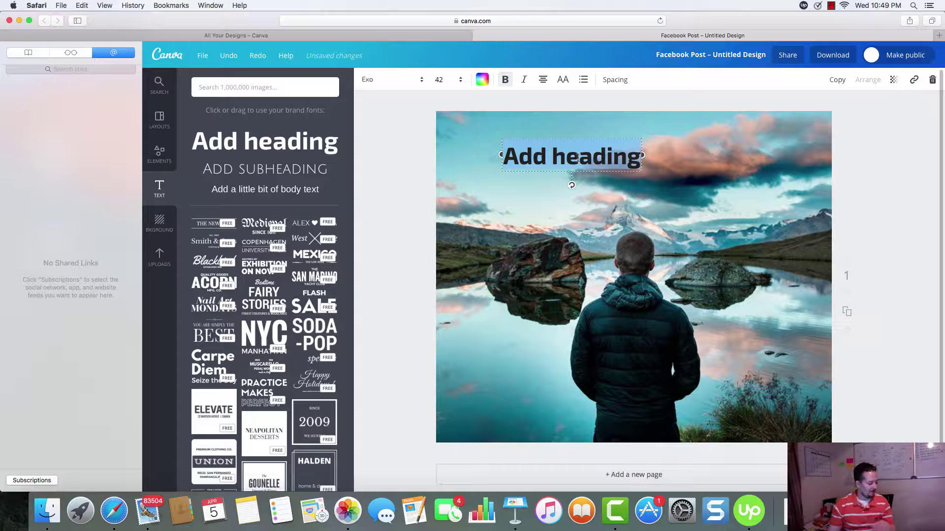
{"action": "type", "text": "I a"}
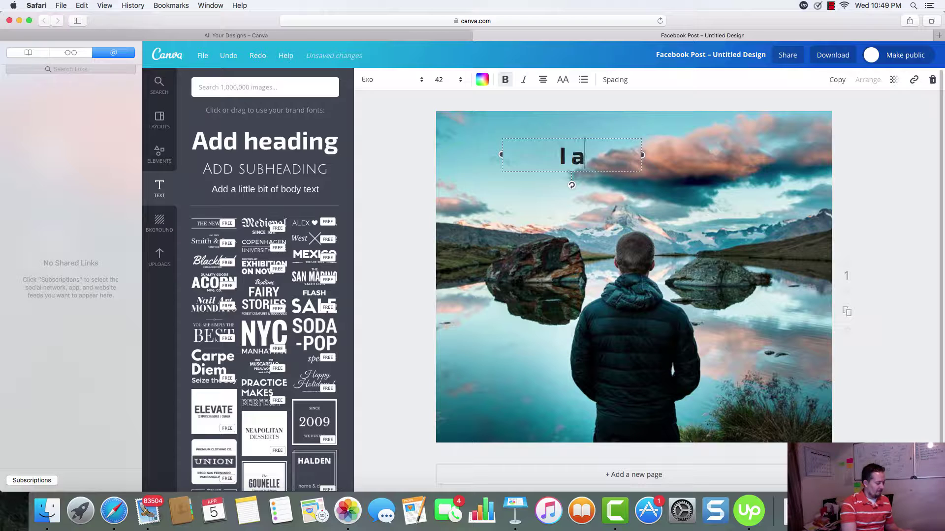
{"action": "type", "text": "m a text"}
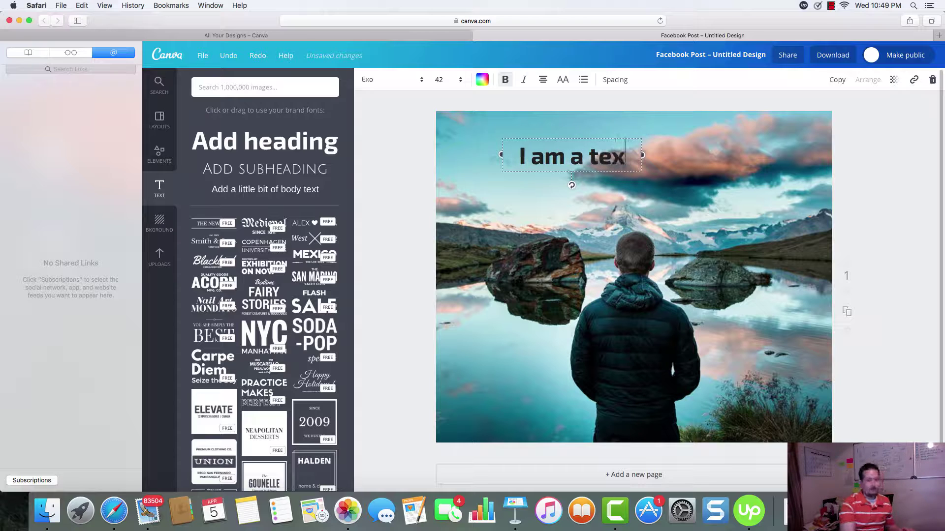
{"action": "left_click", "coordinate": [727, 139]}
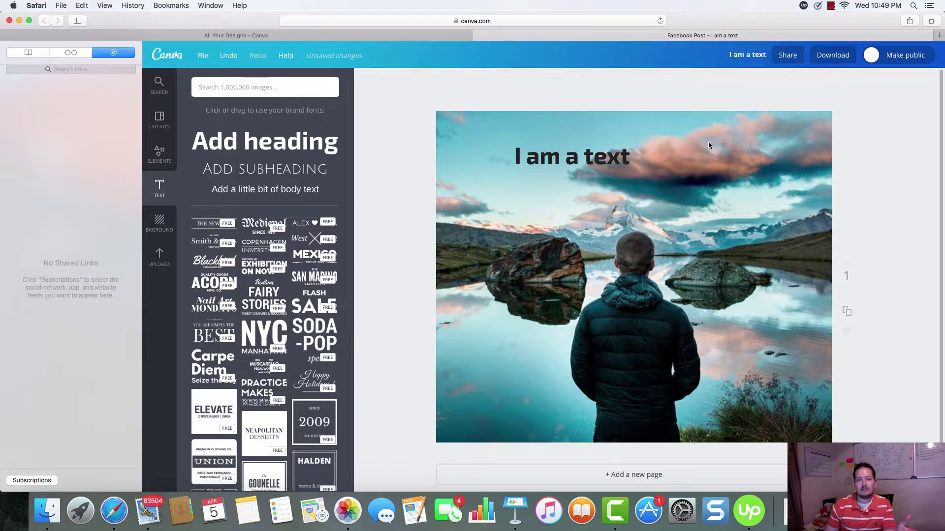
{"action": "left_click_drag", "start_coordinate": [609, 178], "coordinate": [545, 139]}
- Set the 'I am a text' heading's font size to 80
{"action": "left_click", "coordinate": [565, 143]}
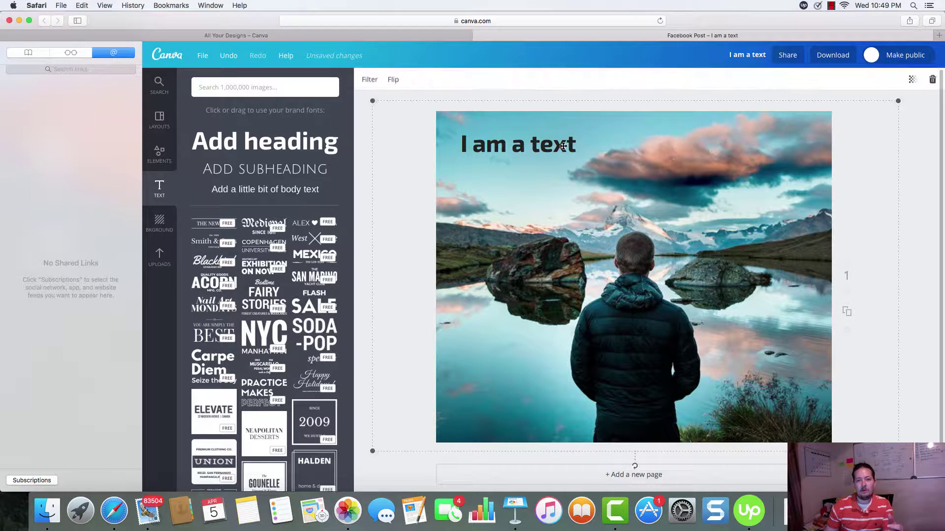
{"action": "left_click", "coordinate": [564, 145]}
{"action": "triple_click", "coordinate": [566, 145]}
{"action": "left_click", "coordinate": [458, 80]}
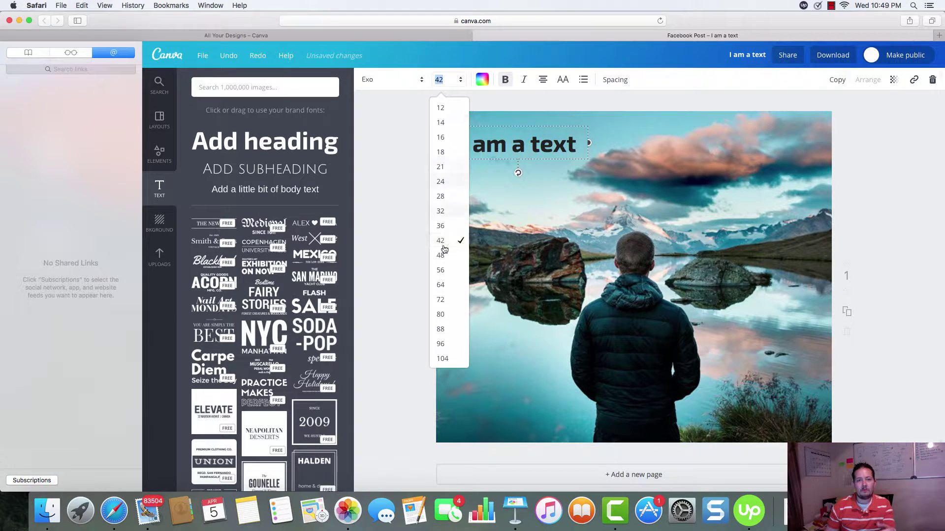
{"action": "left_click", "coordinate": [441, 315]}
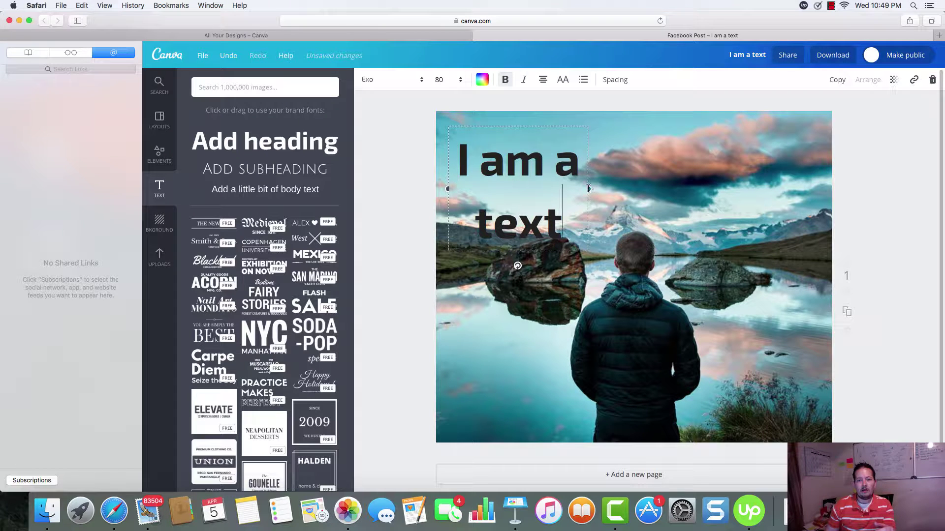
- Widen the heading box so the text fits one line, and centre it near the photo's top
{"action": "left_click_drag", "start_coordinate": [588, 188], "coordinate": [809, 170]}
{"action": "left_click", "coordinate": [770, 224]}
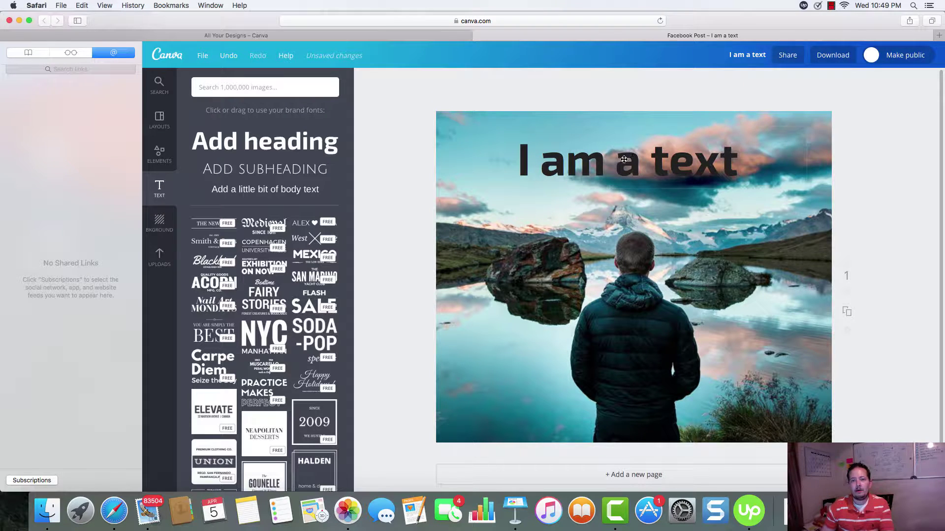
{"action": "left_click_drag", "start_coordinate": [624, 160], "coordinate": [632, 159]}
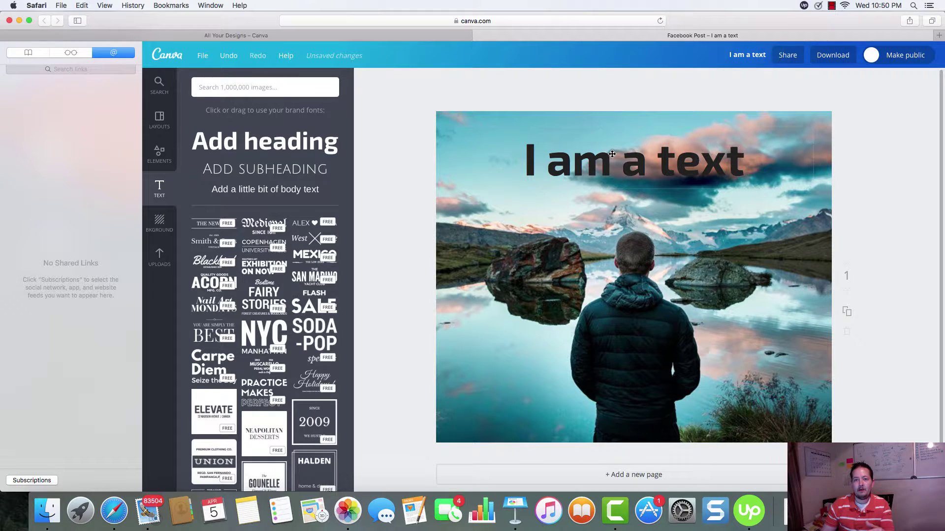
- Make the 'I am a text' heading white
{"action": "double_click", "coordinate": [566, 134]}
{"action": "left_click", "coordinate": [482, 80]}
{"action": "left_click", "coordinate": [568, 206]}
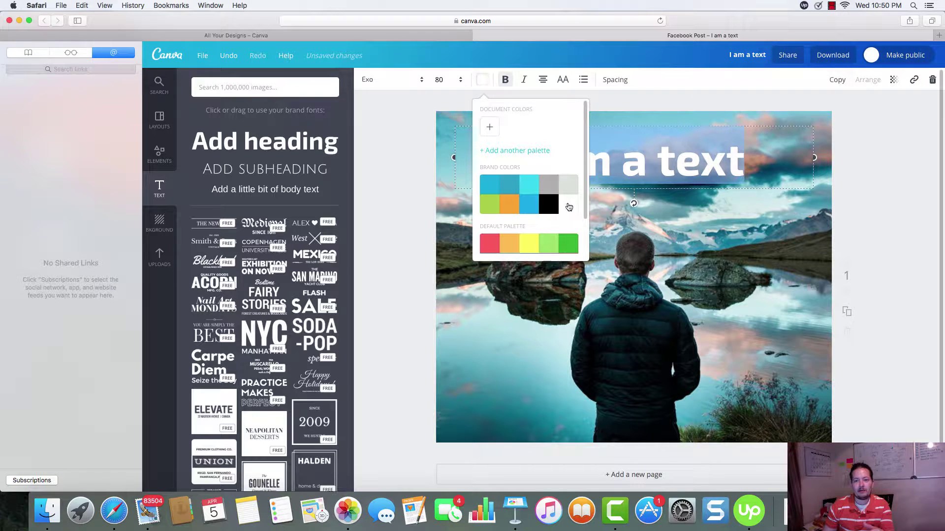
{"action": "left_click", "coordinate": [744, 208]}
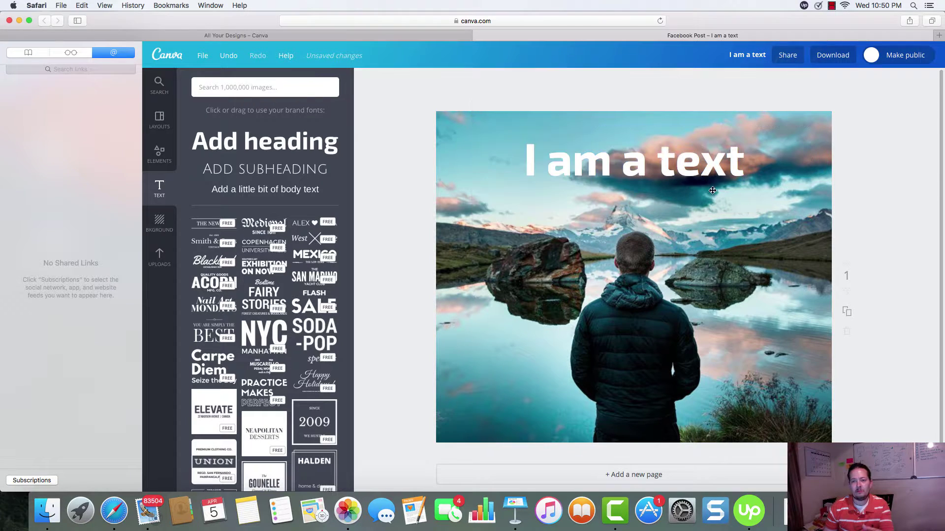
- Change the heading font to Crushed and move it near the photo's bottom
{"action": "left_click", "coordinate": [570, 162]}
{"action": "left_click", "coordinate": [423, 82]}
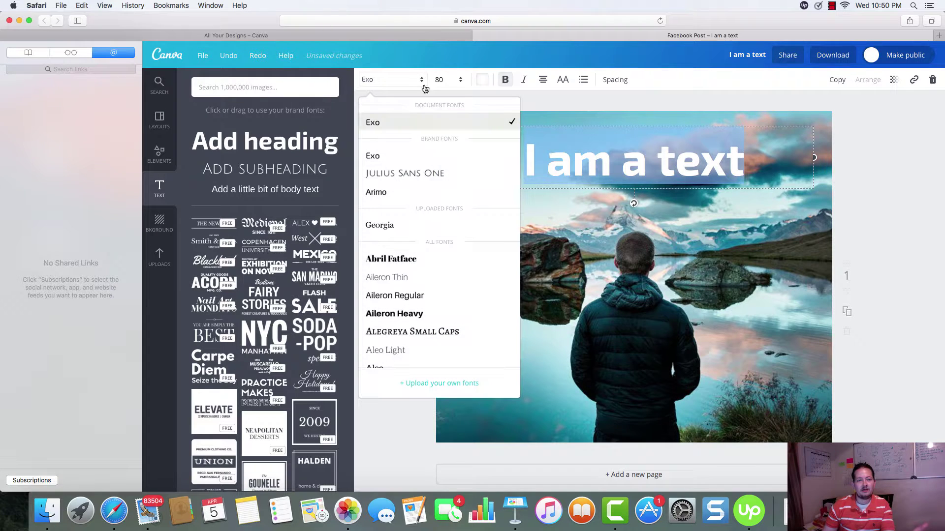
{"action": "scroll", "coordinate": [439, 215], "scroll_direction": "down", "scroll_amount": 2}
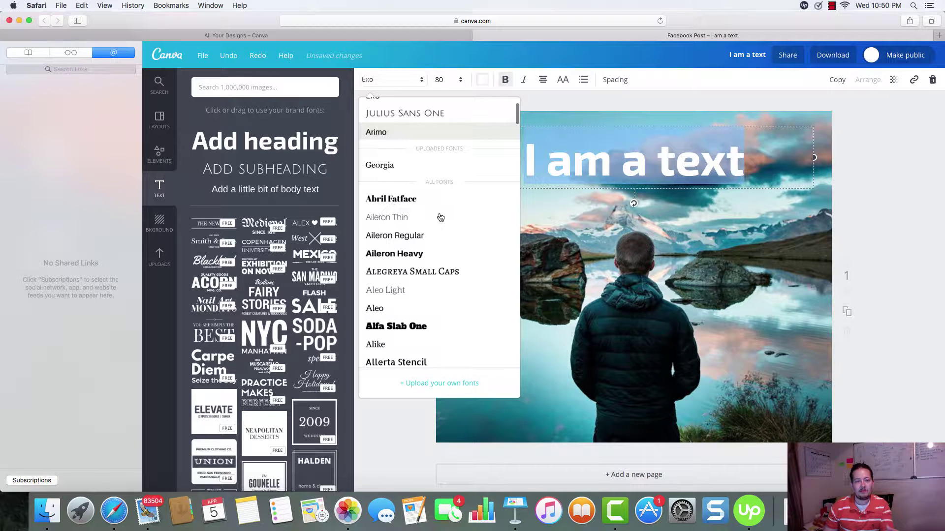
{"action": "left_click", "coordinate": [404, 198]}
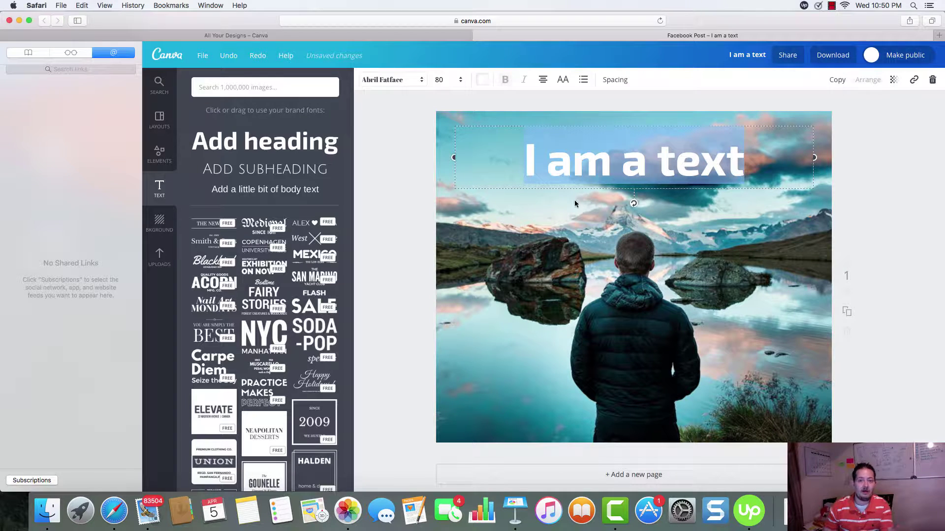
{"action": "left_click", "coordinate": [421, 80]}
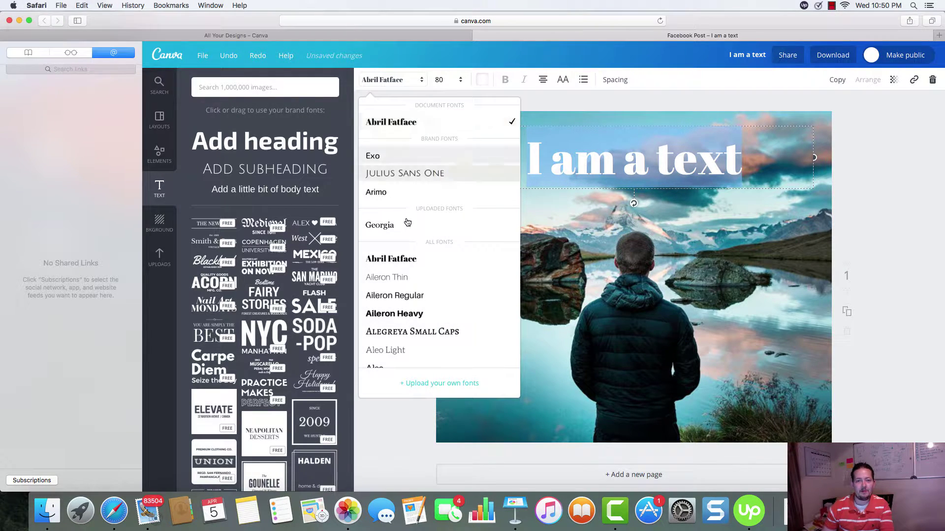
{"action": "scroll", "coordinate": [407, 223], "scroll_direction": "down", "scroll_amount": 15}
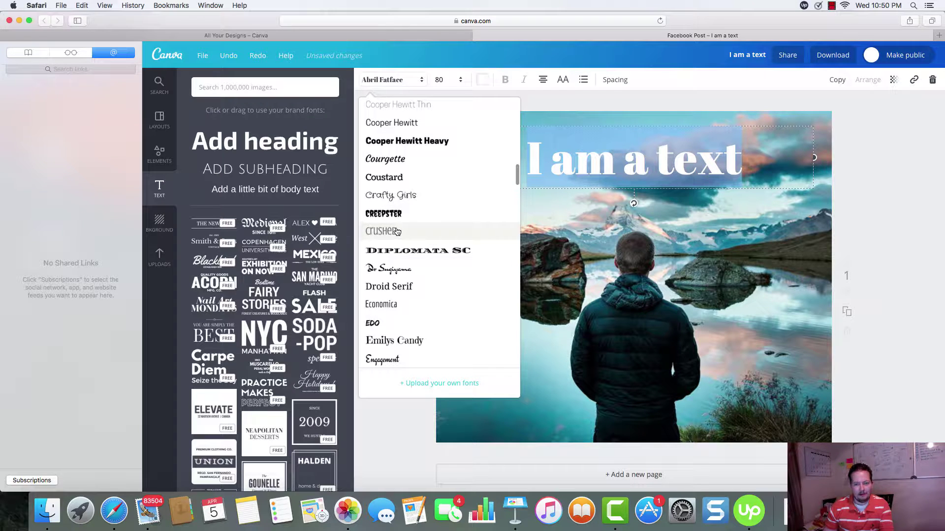
{"action": "left_click", "coordinate": [397, 232]}
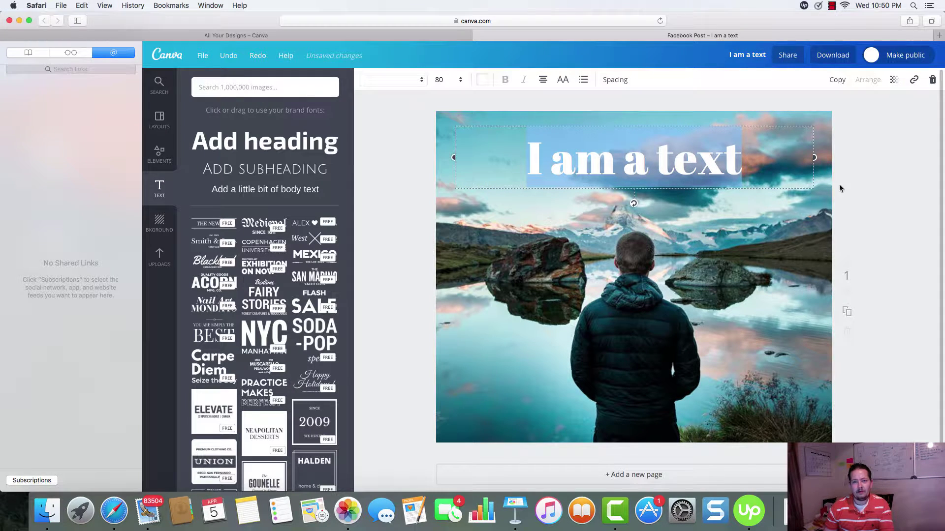
{"action": "left_click", "coordinate": [883, 192]}
{"action": "left_click_drag", "start_coordinate": [678, 174], "coordinate": [588, 397]}
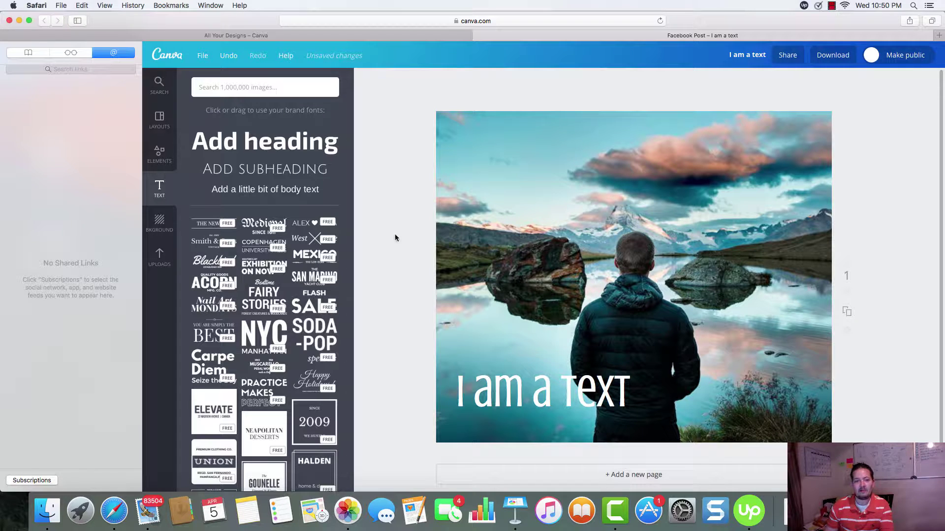
- Open the Grids category under Elements and scroll through the grid photo layouts
{"action": "left_click", "coordinate": [159, 154]}
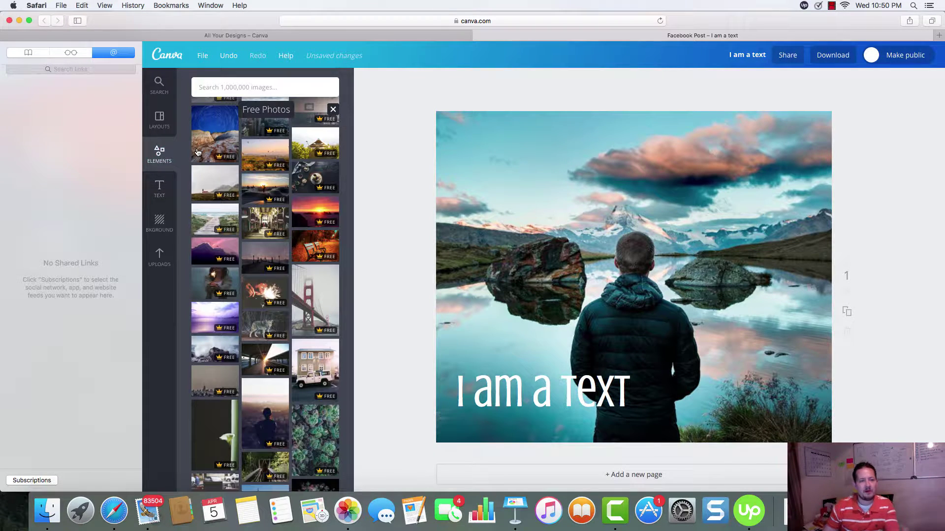
{"action": "left_click", "coordinate": [161, 152]}
{"action": "left_click", "coordinate": [211, 148]}
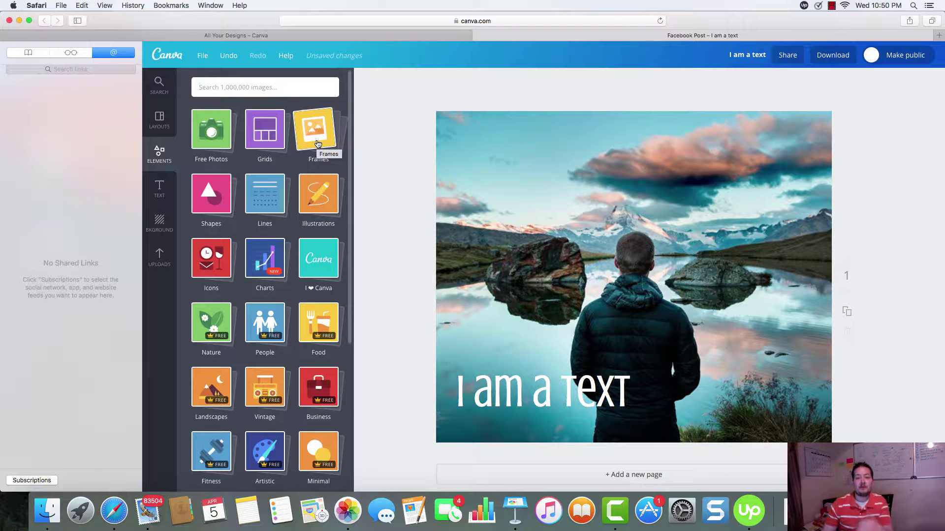
{"action": "scroll", "coordinate": [317, 143], "scroll_direction": "down", "scroll_amount": 1}
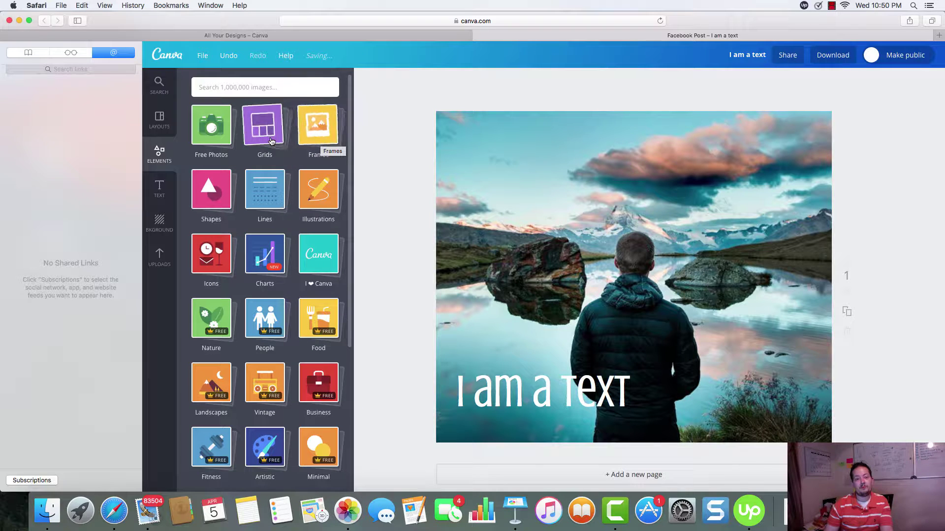
{"action": "left_click", "coordinate": [263, 135]}
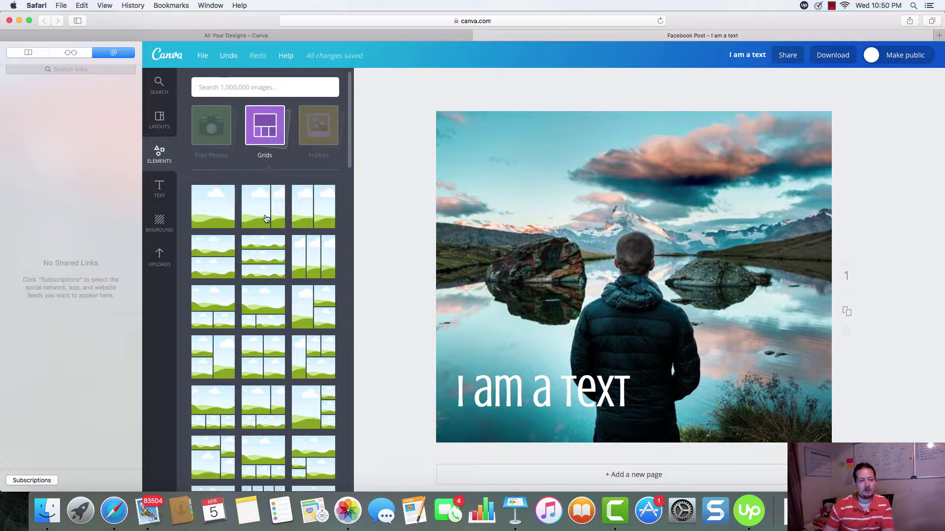
{"action": "scroll", "coordinate": [277, 278], "scroll_direction": "down", "scroll_amount": 2}
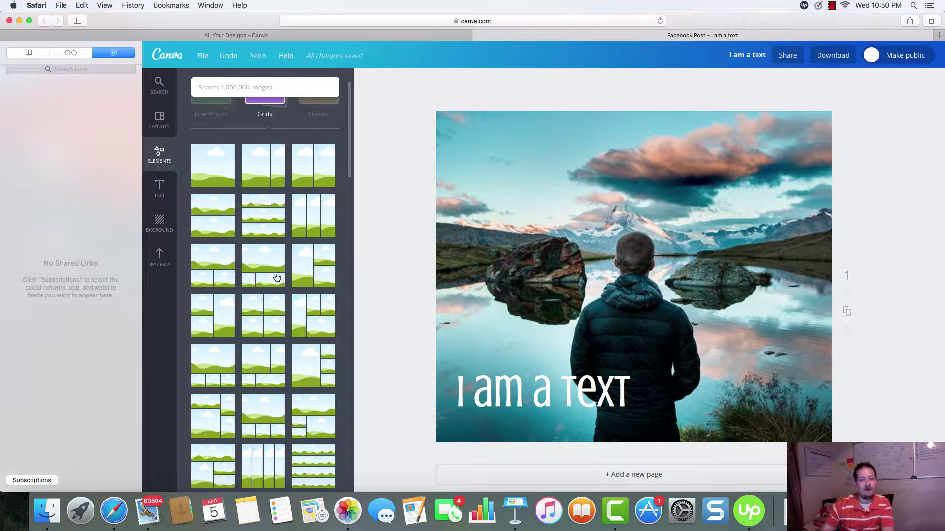
{"action": "scroll", "coordinate": [268, 321], "scroll_direction": "down", "scroll_amount": 4}
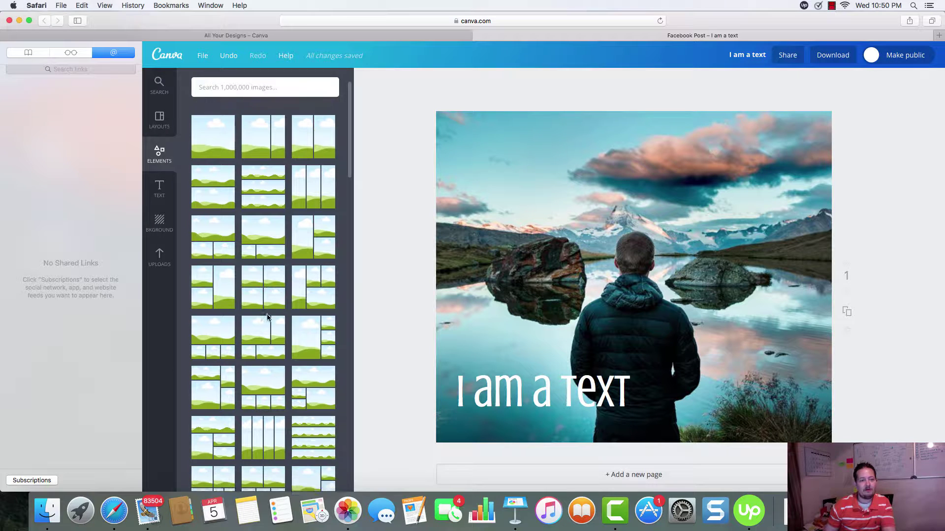
{"action": "scroll", "coordinate": [282, 299], "scroll_direction": "down", "scroll_amount": 3}
- Apply a one-large, three-small photo grid and fill it with mountain, bread, phone and dandelion photos
{"action": "left_click", "coordinate": [262, 271]}
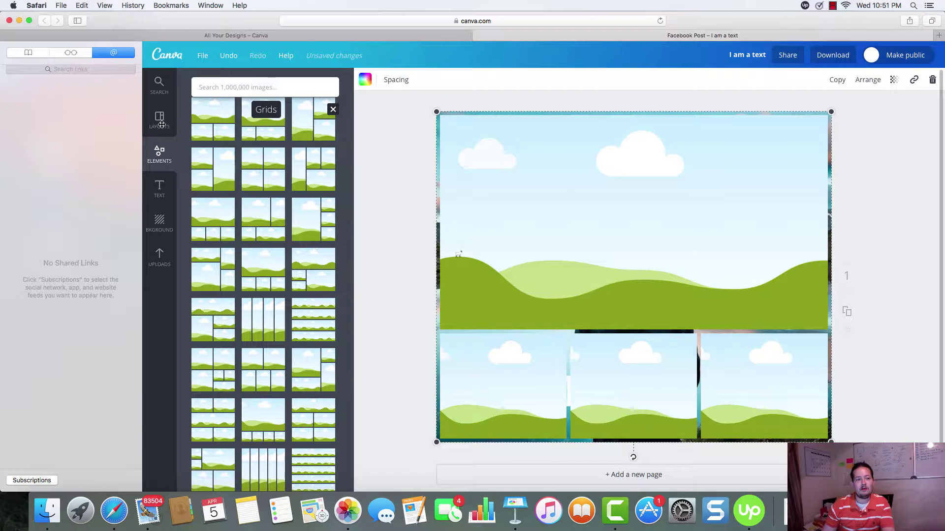
{"action": "left_click", "coordinate": [159, 154]}
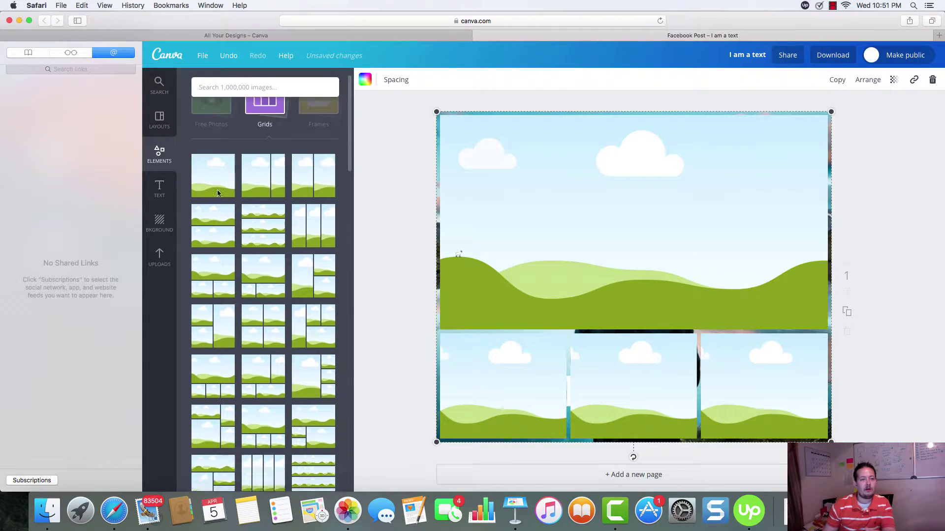
{"action": "left_click", "coordinate": [219, 150]}
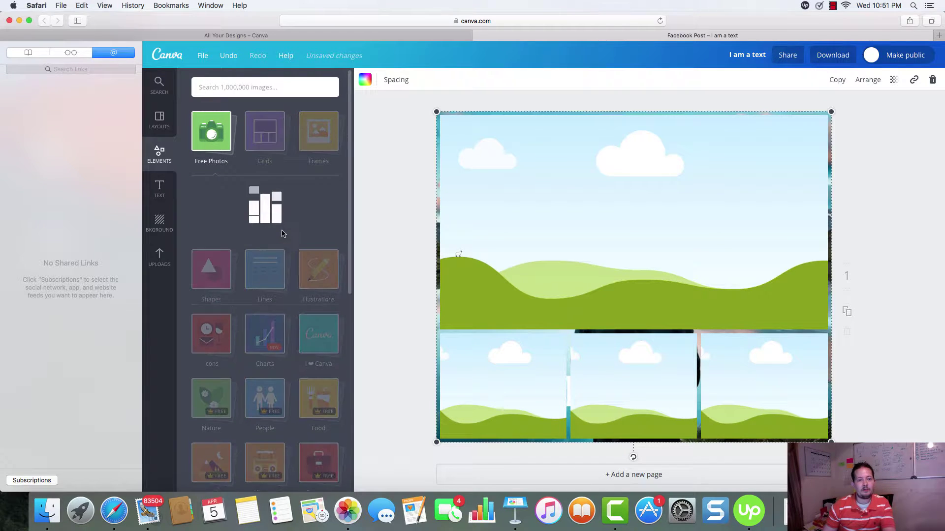
{"action": "left_click_drag", "start_coordinate": [268, 210], "coordinate": [523, 207]}
{"action": "left_click_drag", "start_coordinate": [347, 215], "coordinate": [354, 217]}
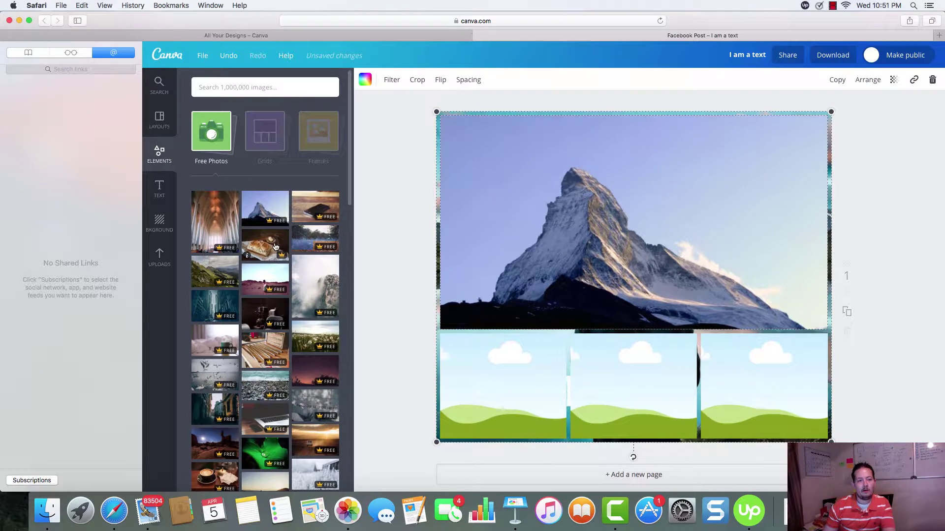
{"action": "left_click_drag", "start_coordinate": [266, 246], "coordinate": [415, 311]}
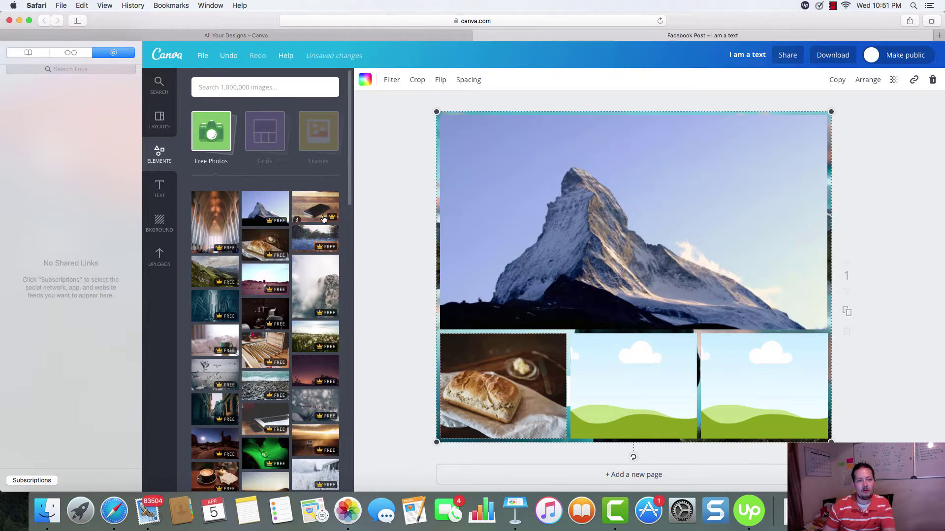
{"action": "left_click_drag", "start_coordinate": [315, 207], "coordinate": [590, 371]}
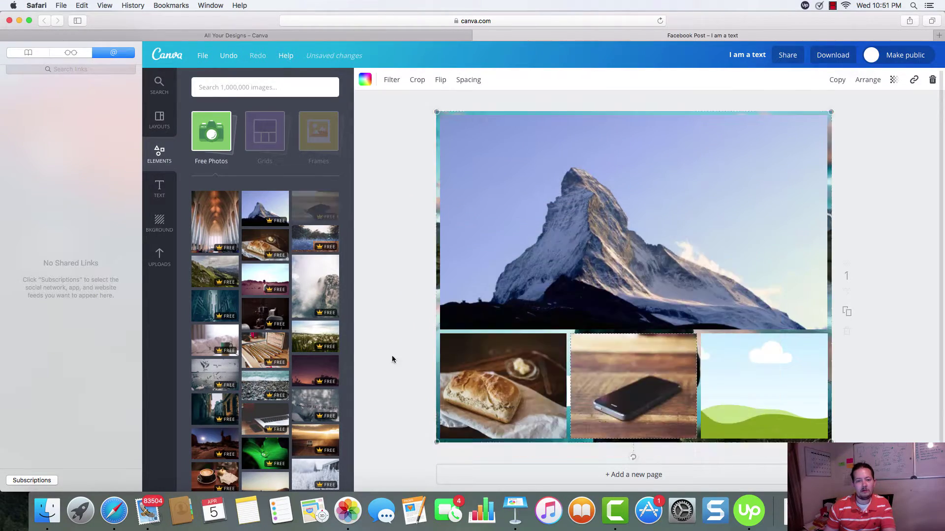
{"action": "left_click_drag", "start_coordinate": [316, 344], "coordinate": [758, 372]}
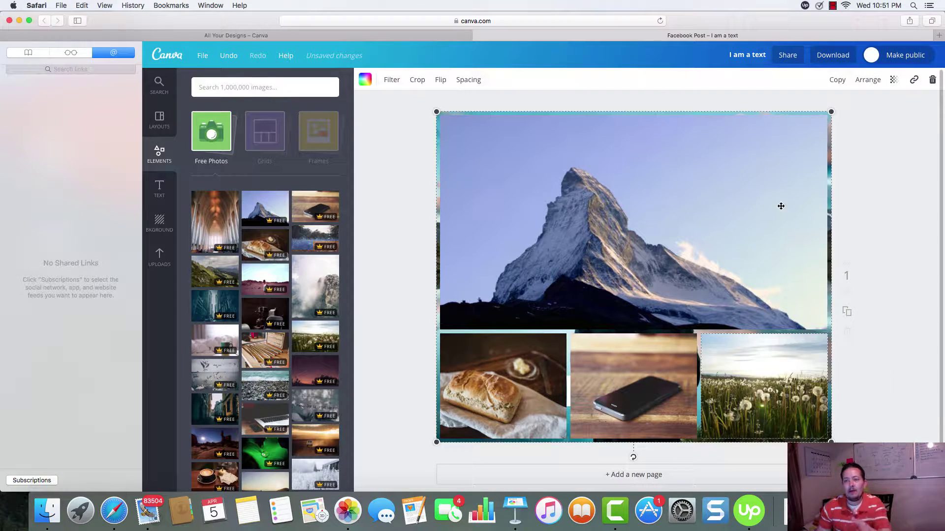
- Shift the photo grid to uncover 'I am a text' and bring up its delete options
{"action": "left_click_drag", "start_coordinate": [674, 216], "coordinate": [667, 253]}
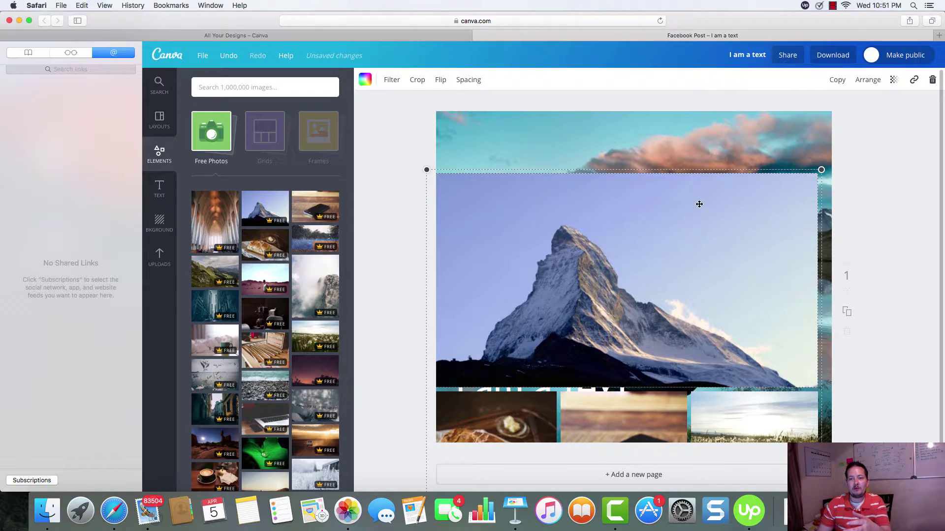
{"action": "left_click", "coordinate": [731, 139]}
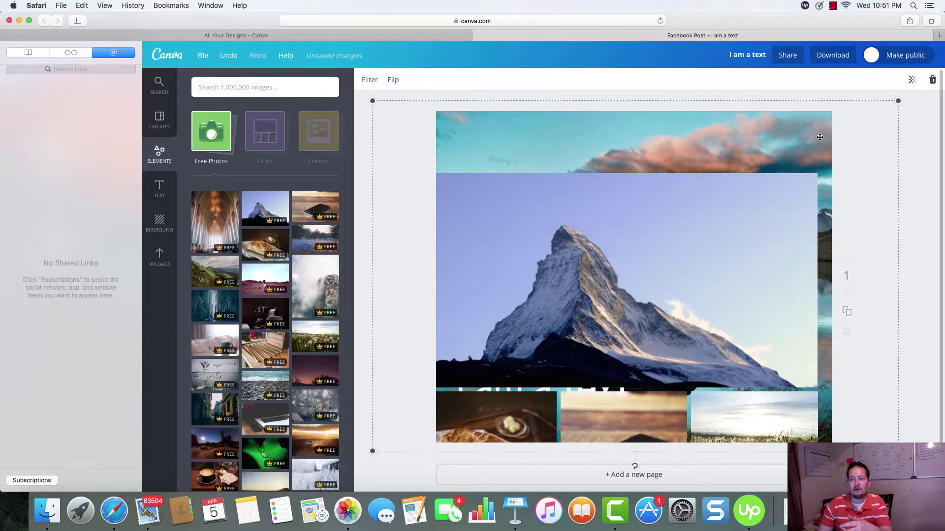
{"action": "left_click_drag", "start_coordinate": [805, 153], "coordinate": [797, 145]}
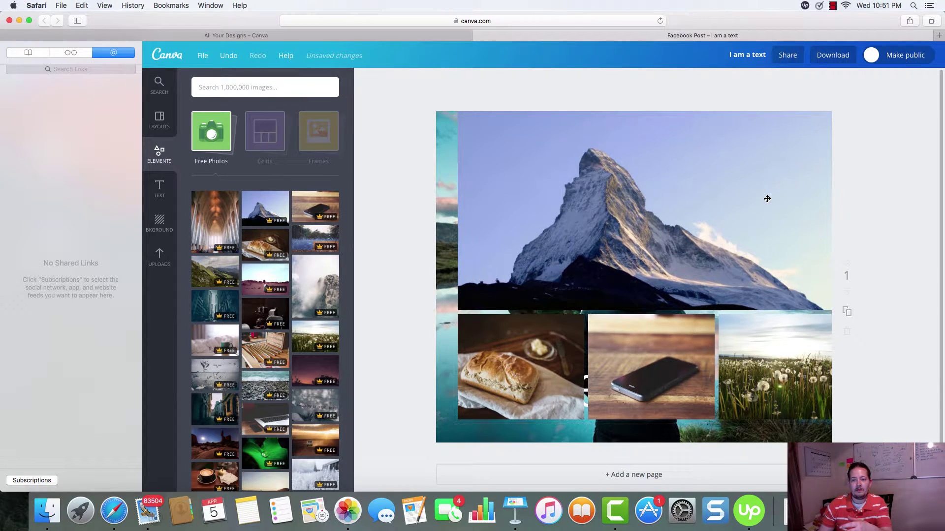
{"action": "left_click_drag", "start_coordinate": [758, 211], "coordinate": [734, 203]}
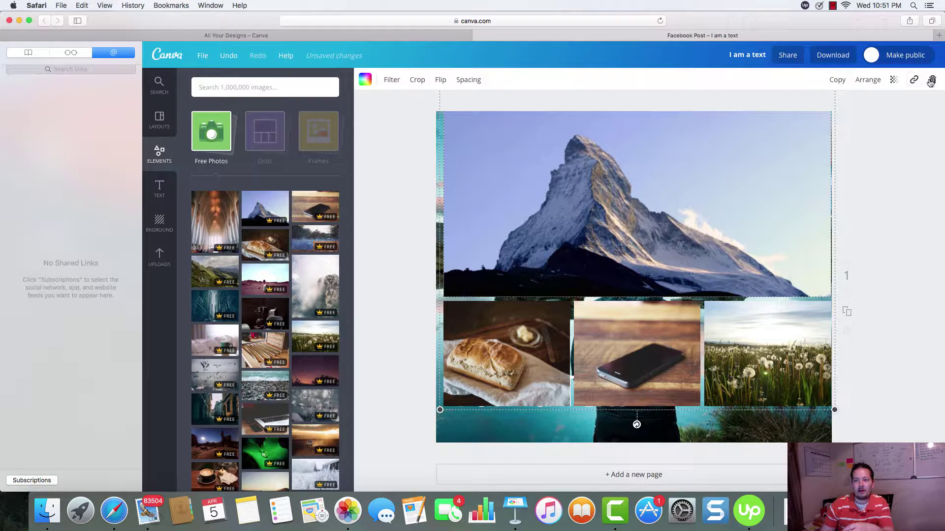
{"action": "left_click", "coordinate": [931, 81]}
- Delete the photo grid and lakeside background photo, then apply a 2x2 photo grid
{"action": "left_click", "coordinate": [919, 123]}
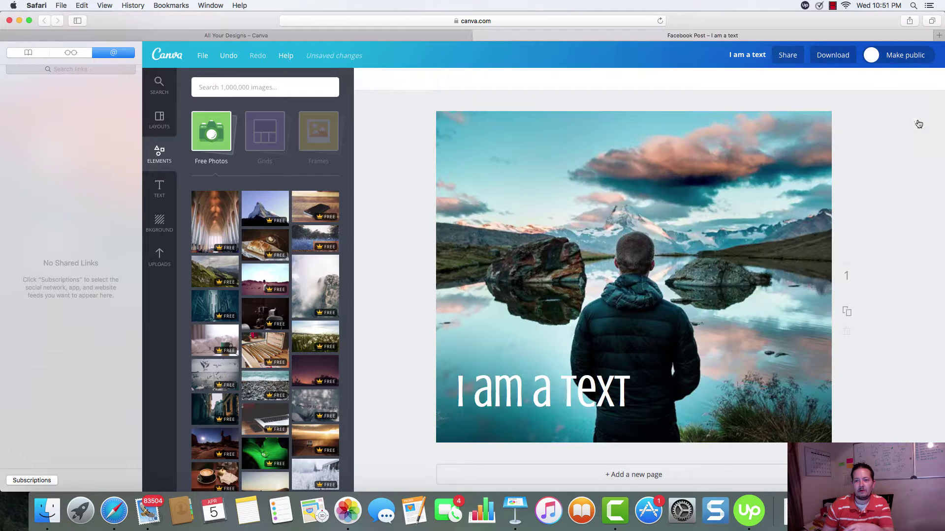
{"action": "left_click", "coordinate": [645, 234]}
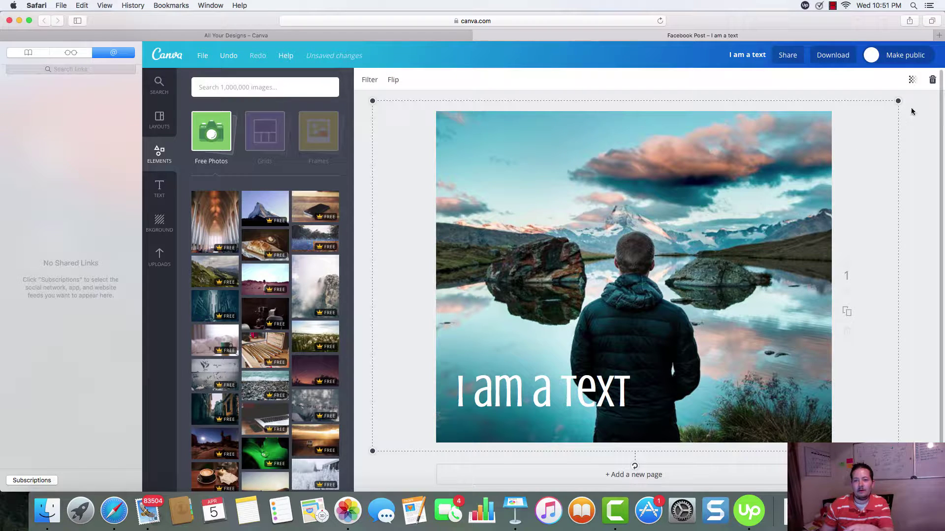
{"action": "left_click", "coordinate": [931, 80]}
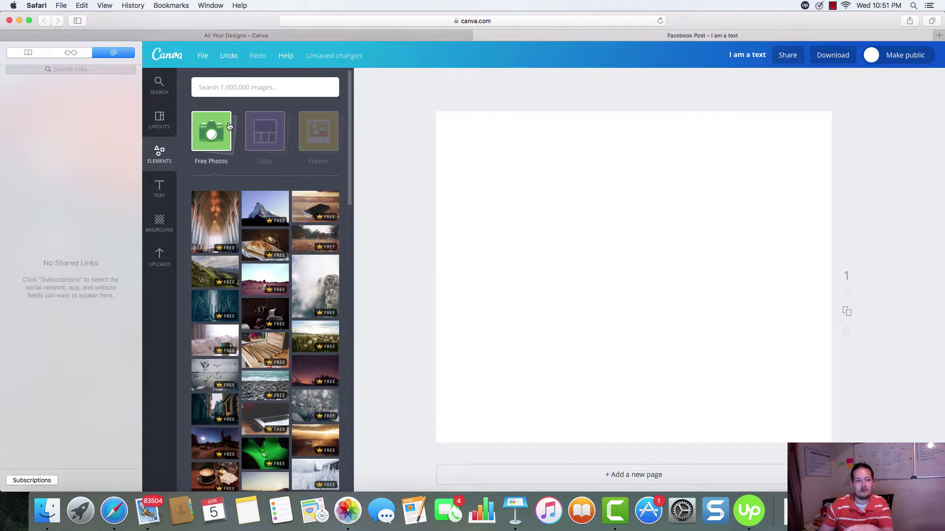
{"action": "left_click", "coordinate": [272, 138]}
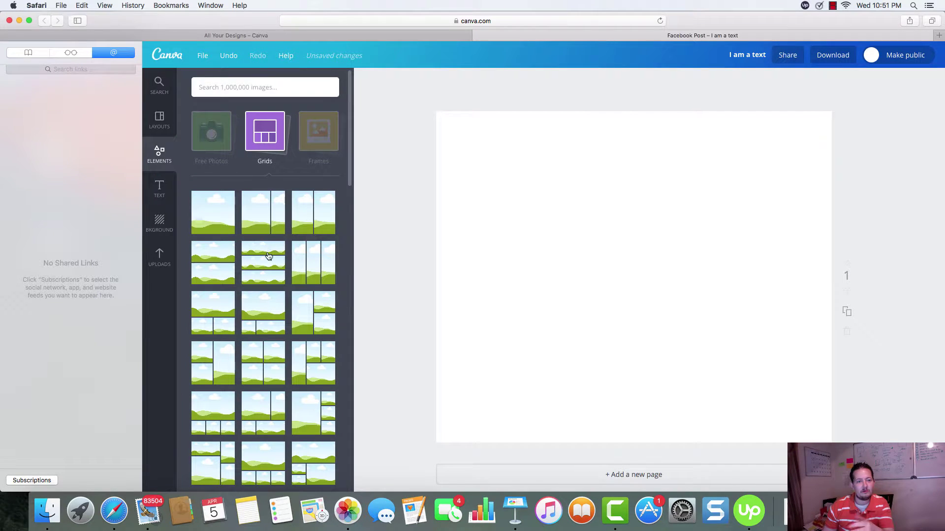
{"action": "left_click", "coordinate": [265, 355]}
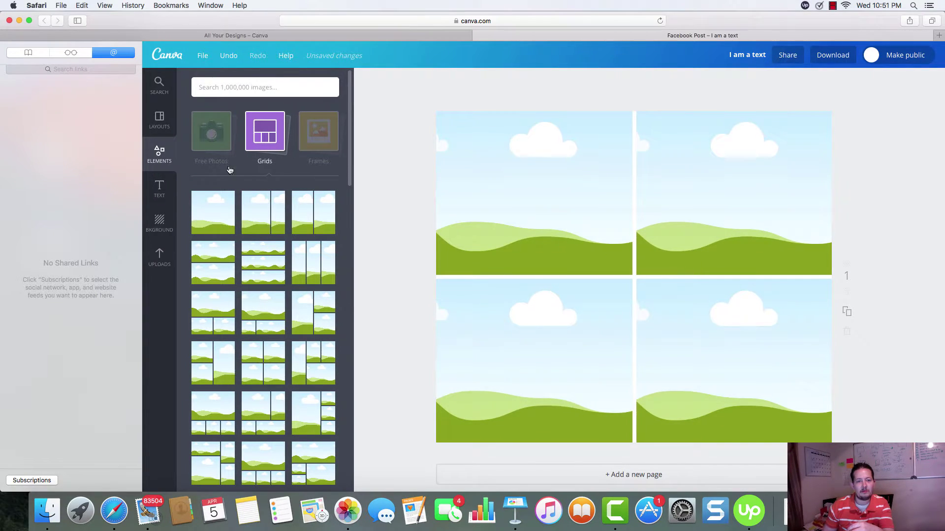
- Fill the 2x2 grid cells with the mountain, field and phone stock photos
{"action": "left_click", "coordinate": [211, 139]}
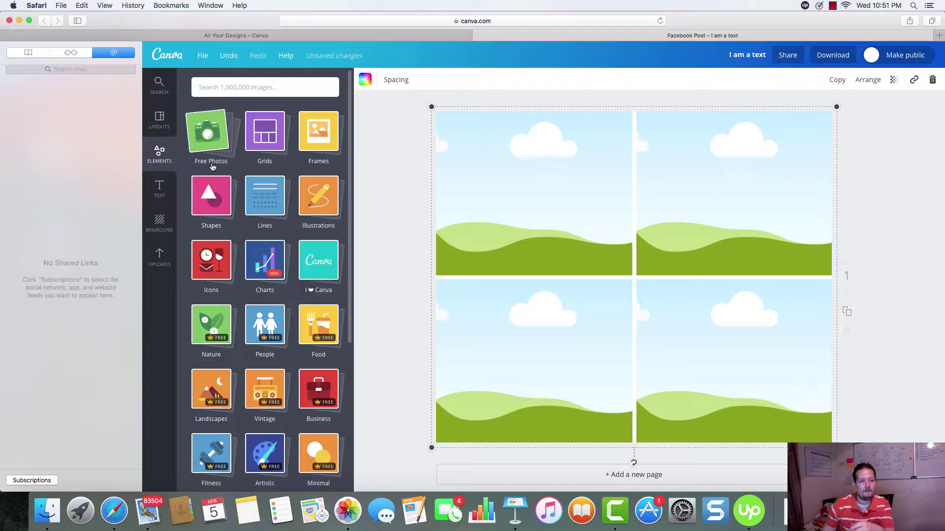
{"action": "left_click", "coordinate": [214, 147]}
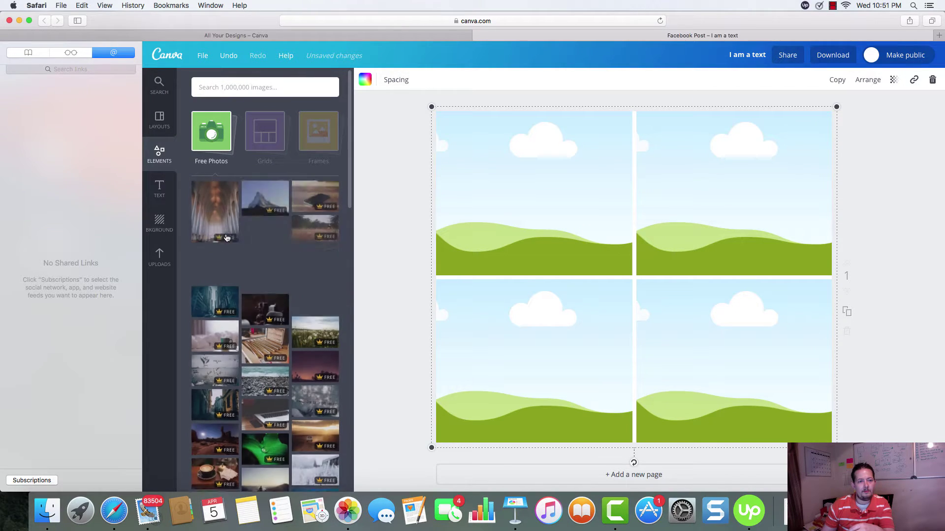
{"action": "left_click", "coordinate": [269, 218]}
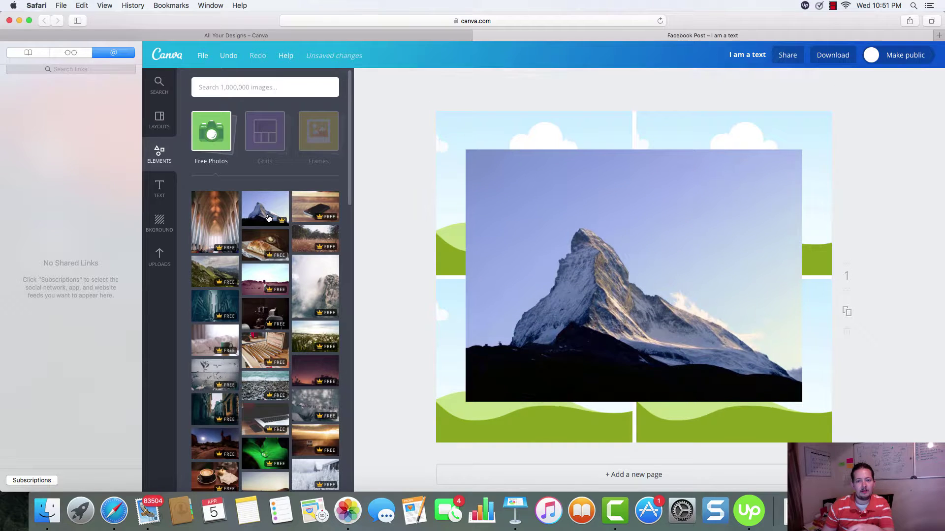
{"action": "left_click_drag", "start_coordinate": [530, 241], "coordinate": [488, 207]}
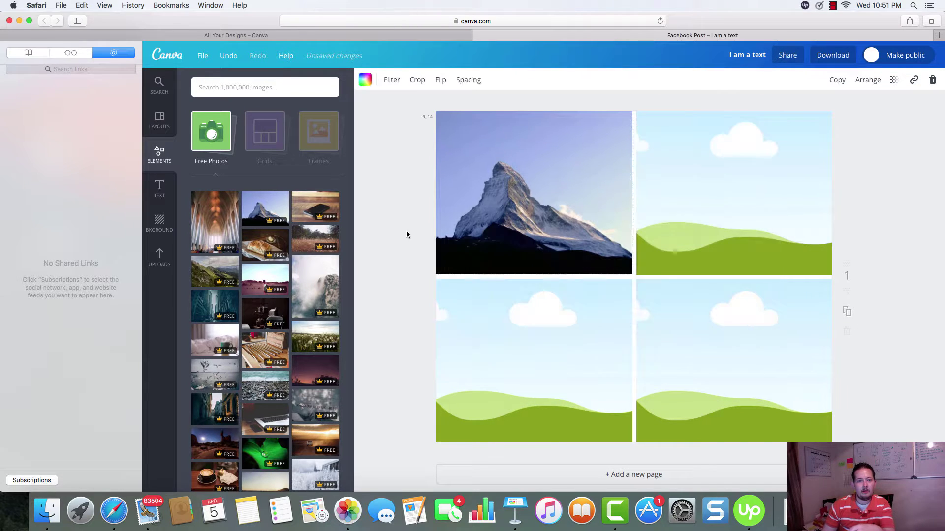
{"action": "left_click_drag", "start_coordinate": [317, 239], "coordinate": [492, 344]}
{"action": "left_click_drag", "start_coordinate": [315, 207], "coordinate": [645, 194]}
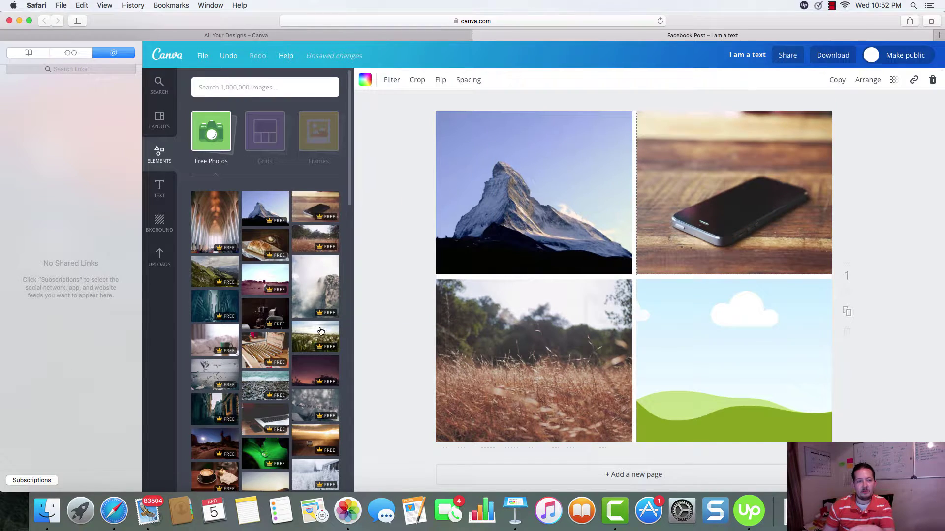
{"action": "left_click_drag", "start_coordinate": [320, 340], "coordinate": [678, 345]}
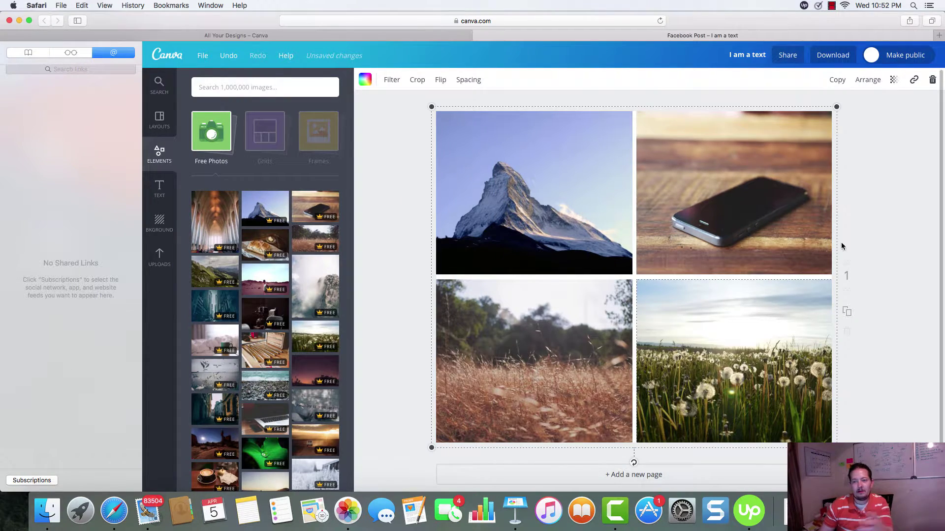
{"action": "left_click", "coordinate": [889, 225]}
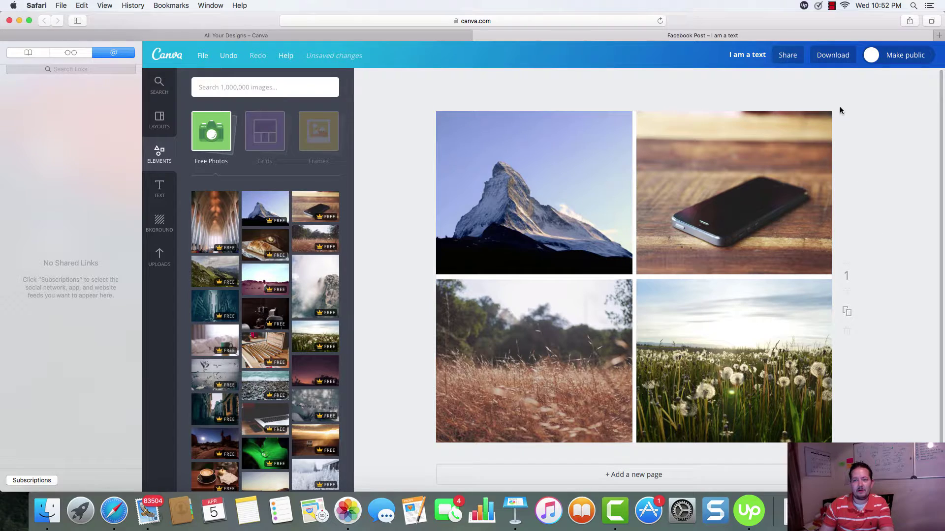
- Rename the design 'Save Me' and download it as a PNG
{"action": "left_click", "coordinate": [755, 62]}
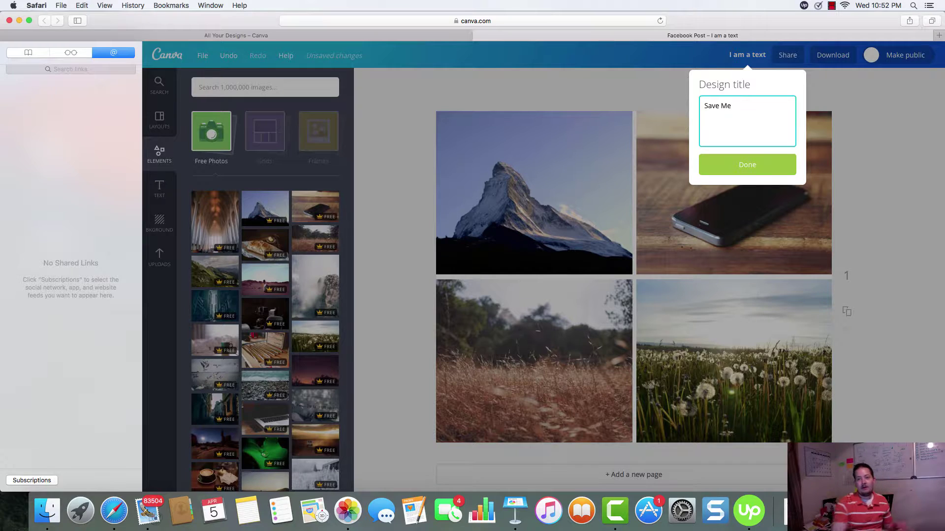
{"action": "left_click", "coordinate": [750, 165]}
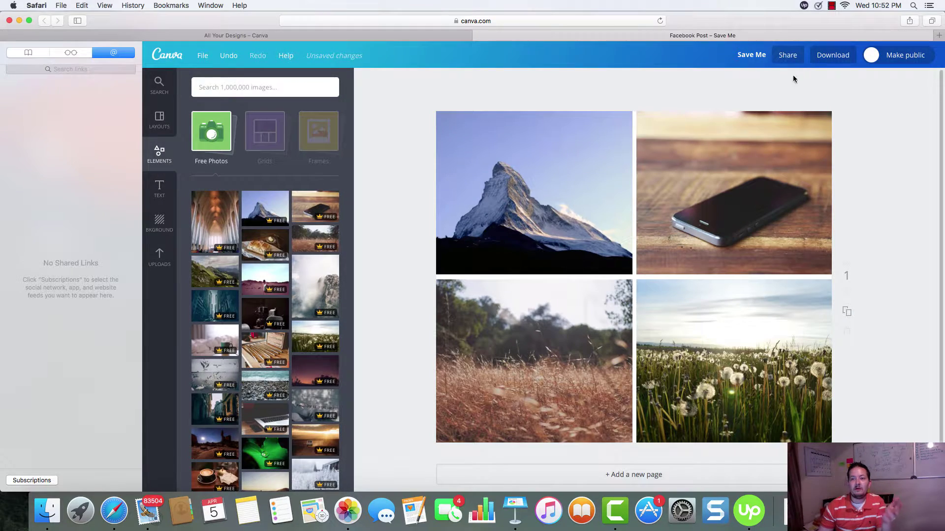
{"action": "left_click", "coordinate": [839, 58]}
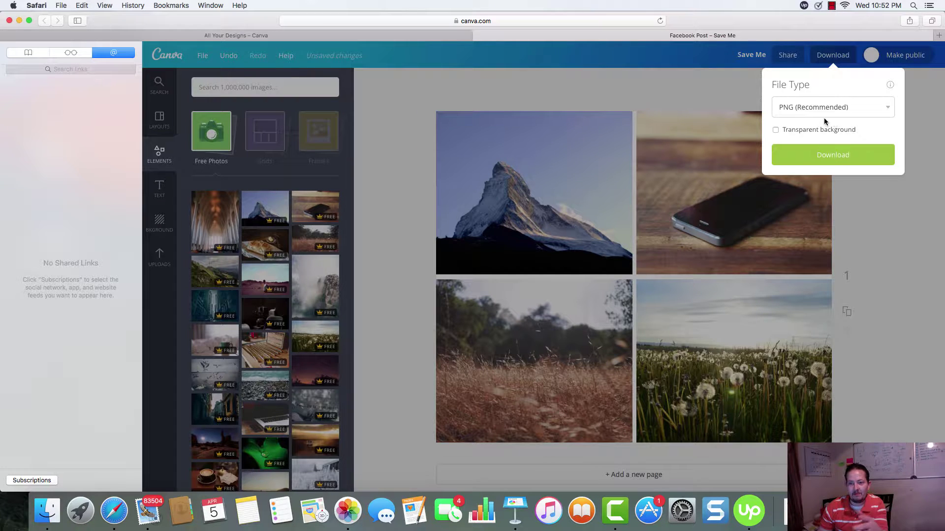
{"action": "left_click", "coordinate": [848, 154]}
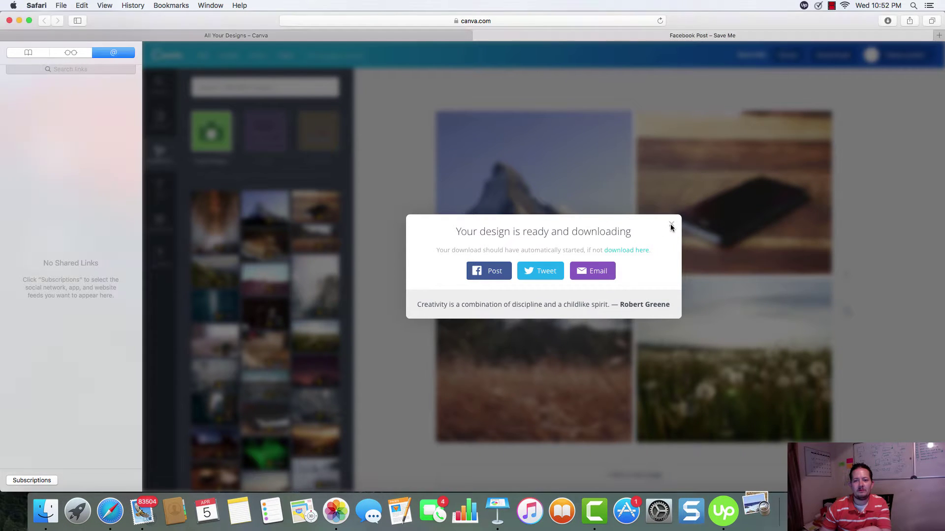
{"action": "left_click", "coordinate": [846, 147]}
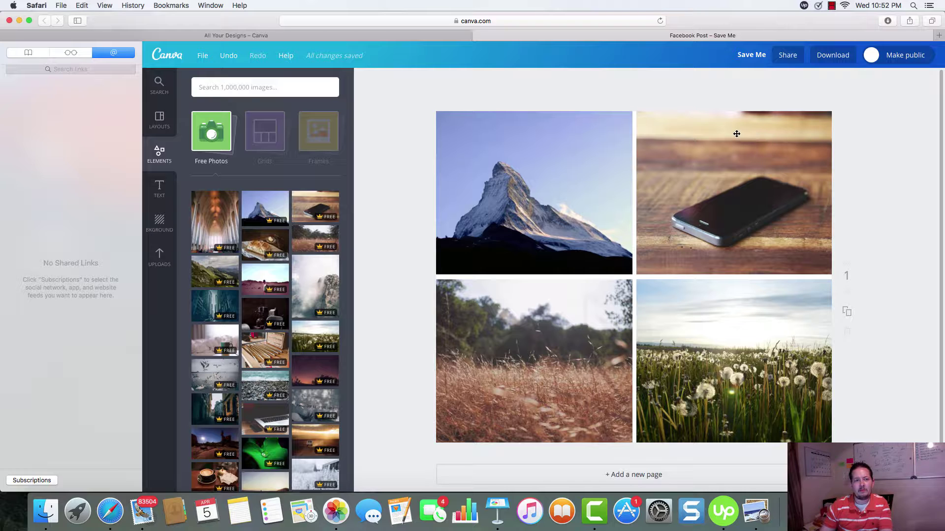
- Delete the four-photo grid from the page
{"action": "left_click", "coordinate": [711, 169]}
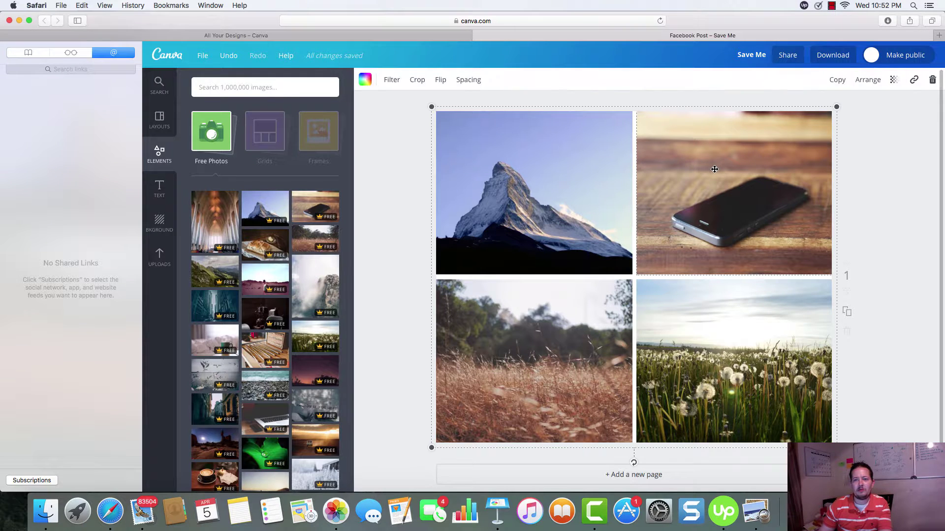
{"action": "left_click", "coordinate": [934, 82]}
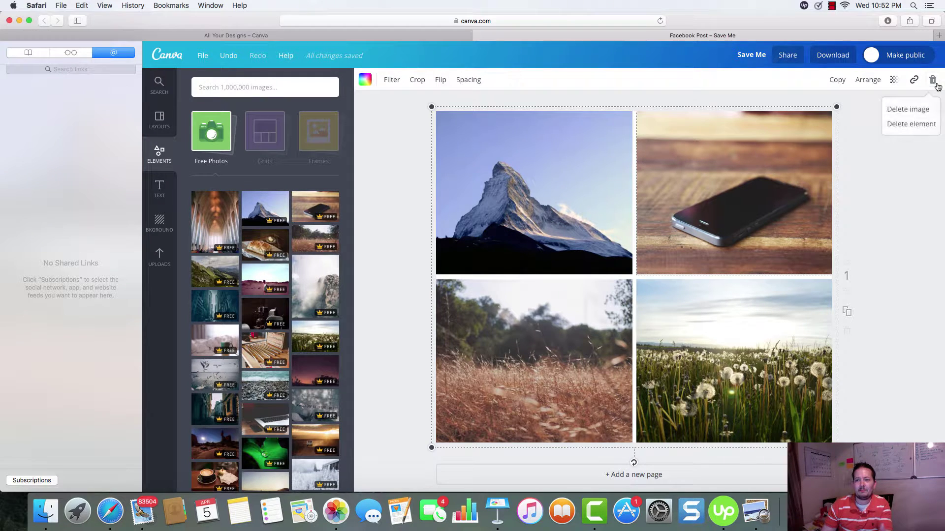
{"action": "left_click", "coordinate": [920, 124]}
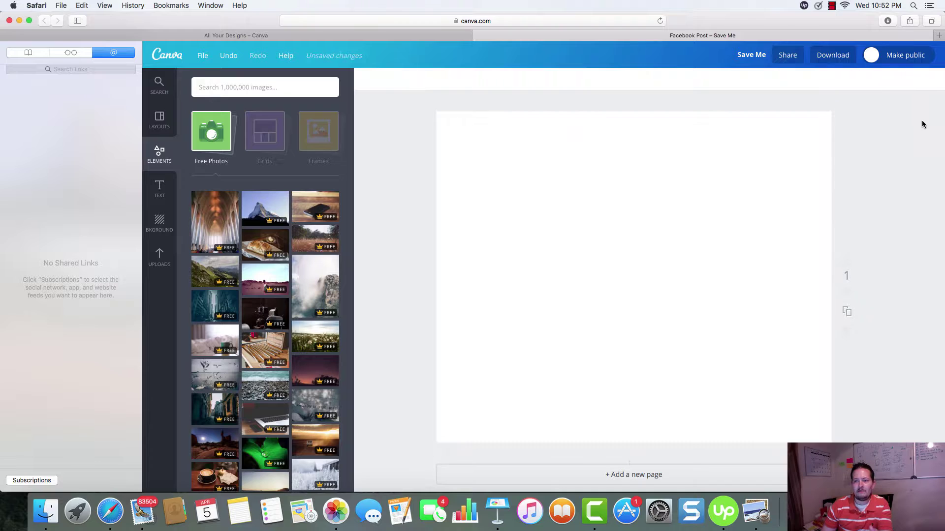
- Add the yellow newspaper icon from Icons and resize it to about 351 px wide
{"action": "left_click", "coordinate": [261, 148]}
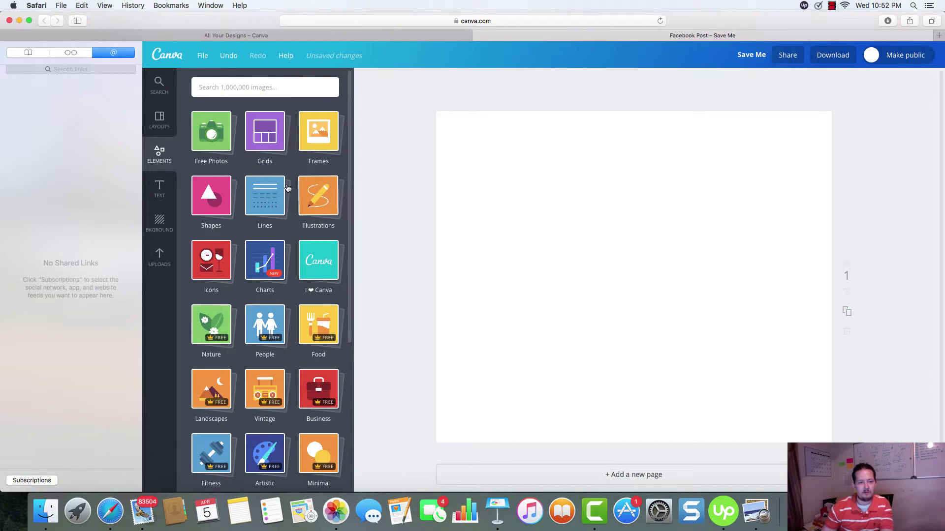
{"action": "left_click", "coordinate": [204, 254]}
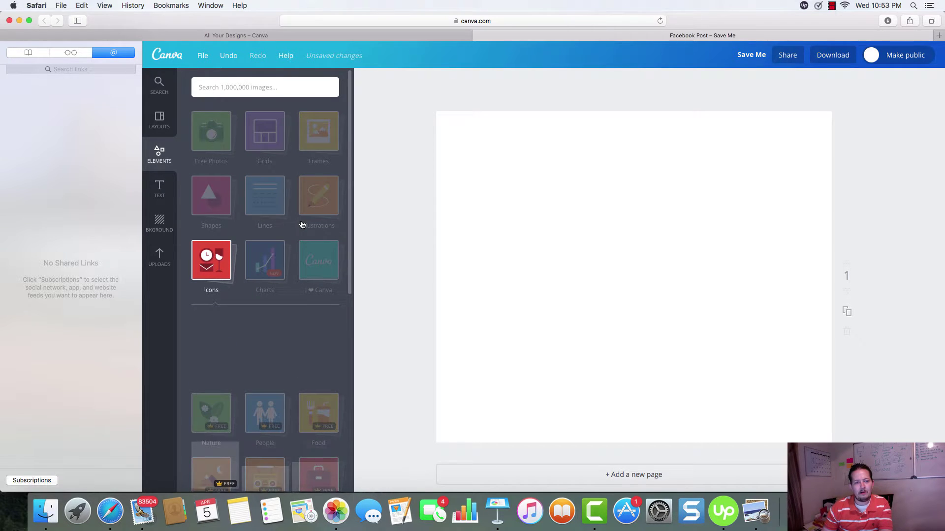
{"action": "scroll", "coordinate": [286, 276], "scroll_direction": "down", "scroll_amount": 10}
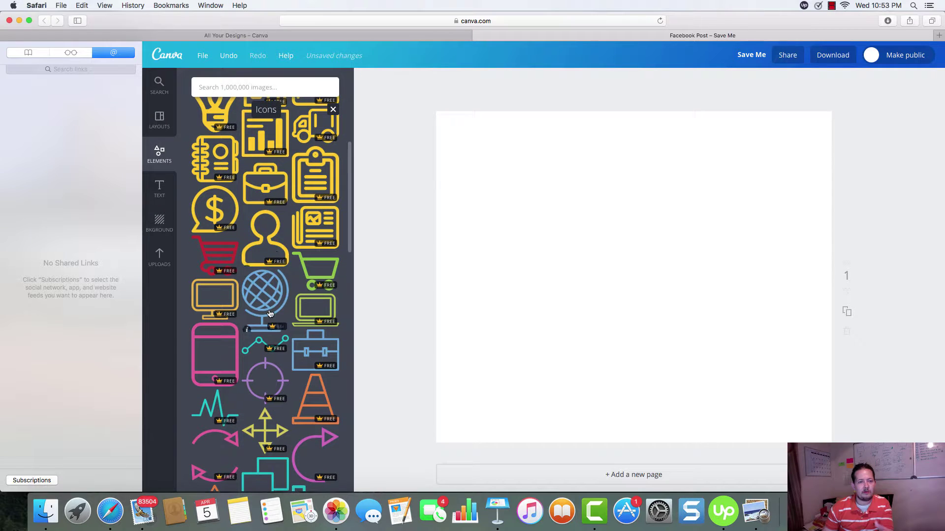
{"action": "scroll", "coordinate": [269, 312], "scroll_direction": "down", "scroll_amount": 3}
{"action": "scroll", "coordinate": [291, 222], "scroll_direction": "up", "scroll_amount": 1}
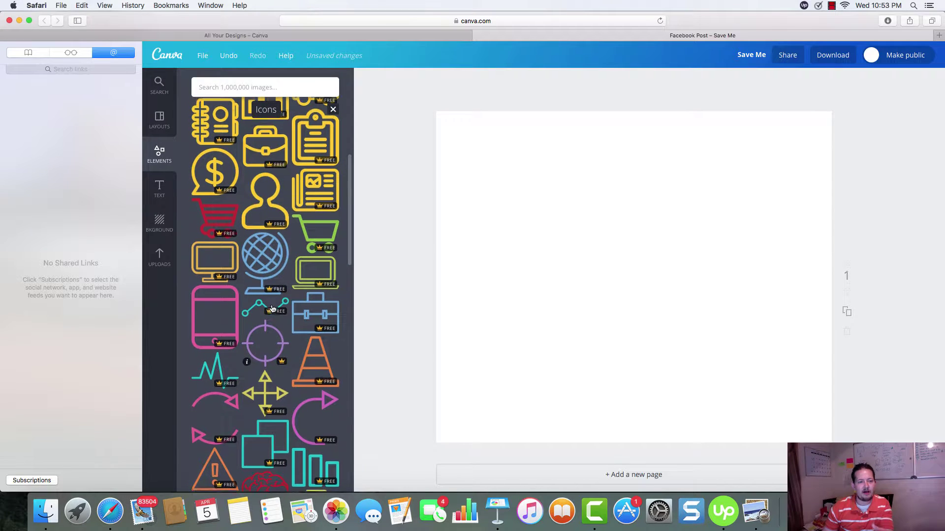
{"action": "left_click", "coordinate": [308, 202]}
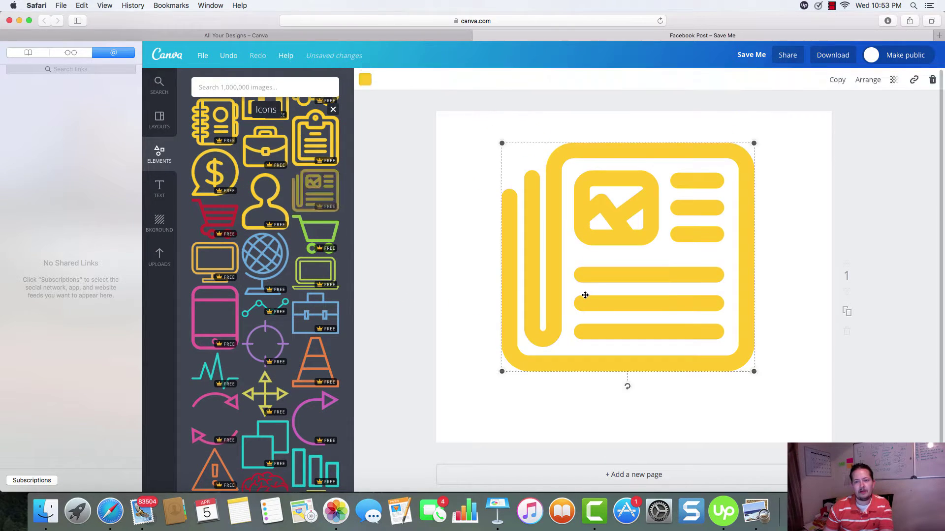
{"action": "left_click_drag", "start_coordinate": [754, 144], "coordinate": [717, 176]}
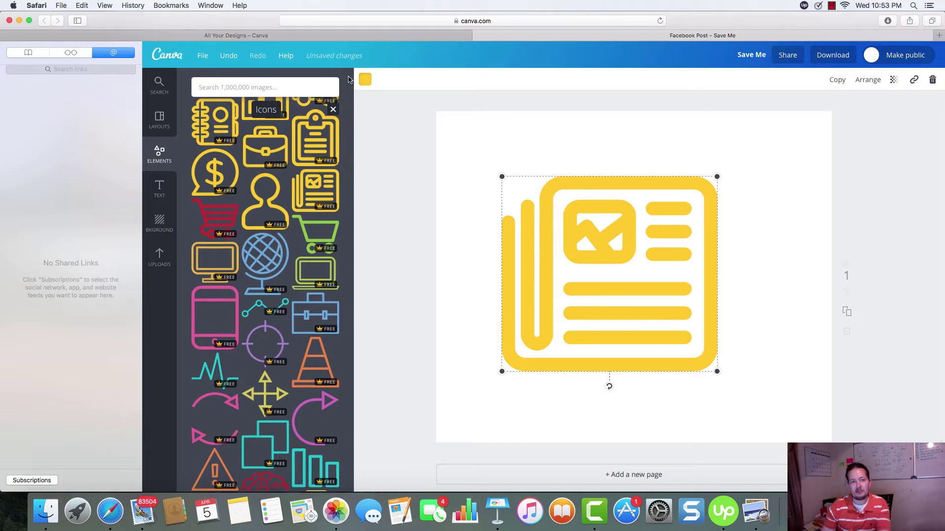
- Recolour the newspaper icon blue and shrink it
{"action": "left_click", "coordinate": [364, 80]}
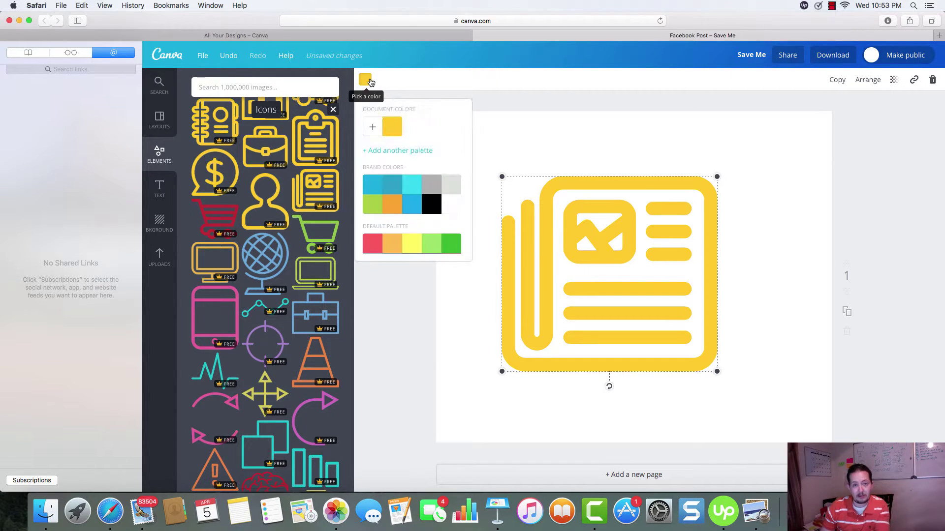
{"action": "left_click", "coordinate": [416, 205]}
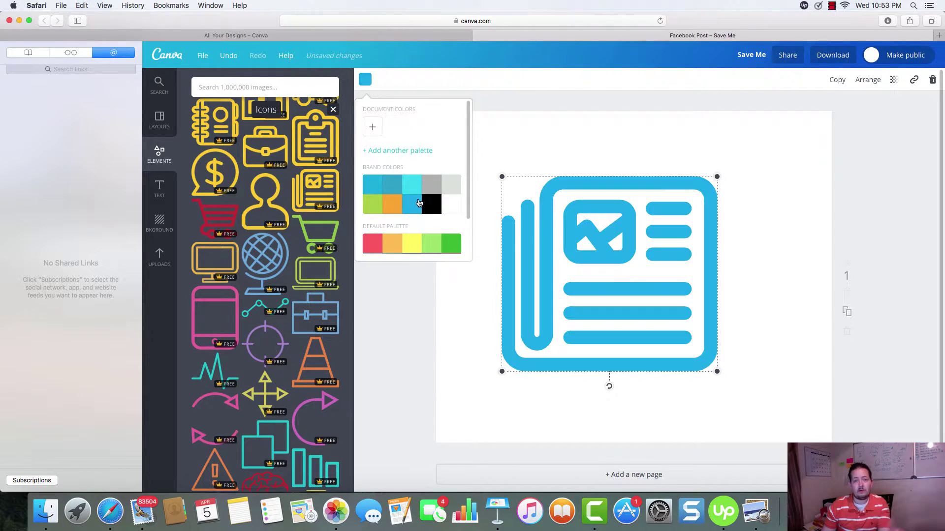
{"action": "left_click", "coordinate": [392, 212]}
{"action": "left_click", "coordinate": [393, 246]}
{"action": "left_click", "coordinate": [437, 248]}
{"action": "scroll", "coordinate": [430, 218], "scroll_direction": "down", "scroll_amount": 2}
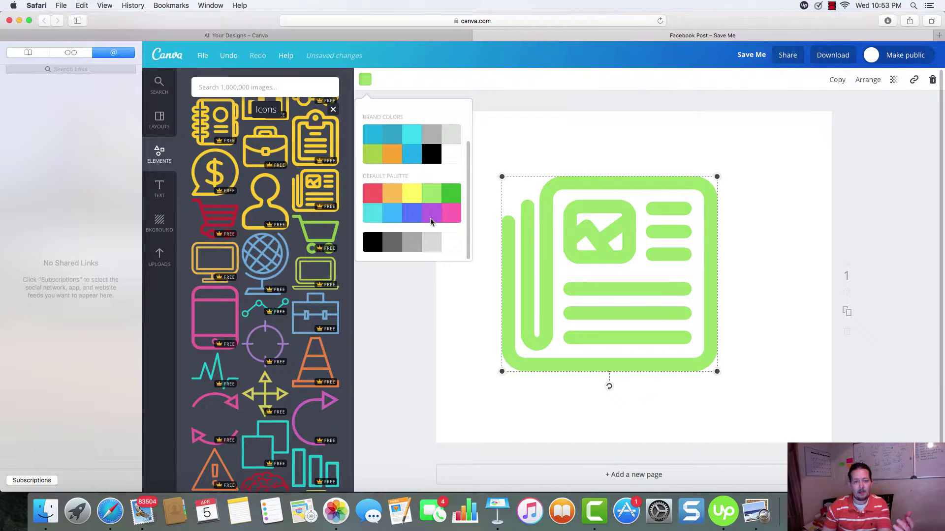
{"action": "left_click", "coordinate": [416, 219]}
{"action": "left_click", "coordinate": [560, 156]}
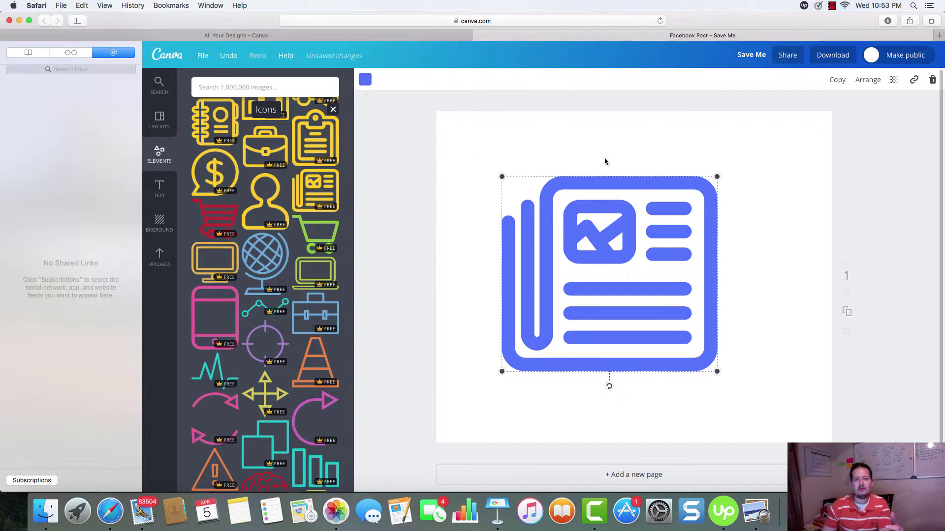
{"action": "left_click_drag", "start_coordinate": [718, 178], "coordinate": [592, 290]}
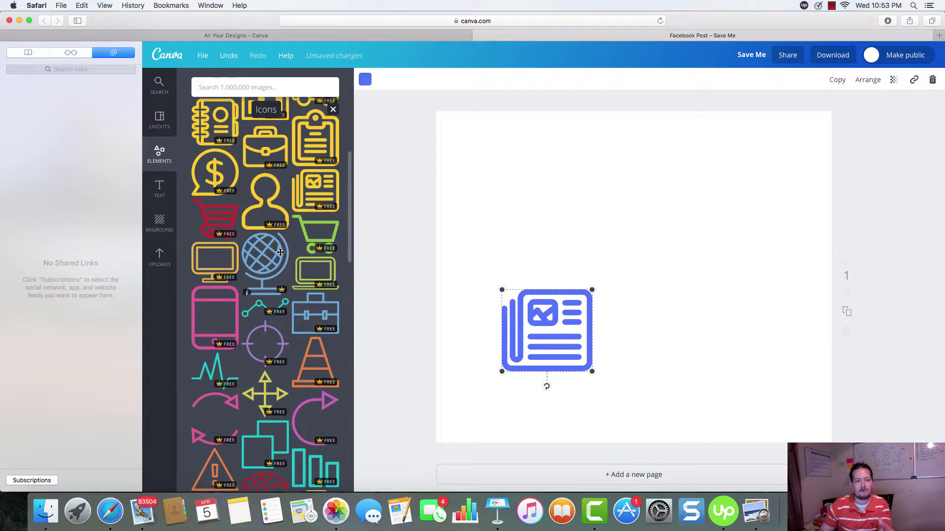
- Add a globe icon beside the newspaper, shrink it and make it dark grey
{"action": "left_click_drag", "start_coordinate": [265, 261], "coordinate": [733, 194]}
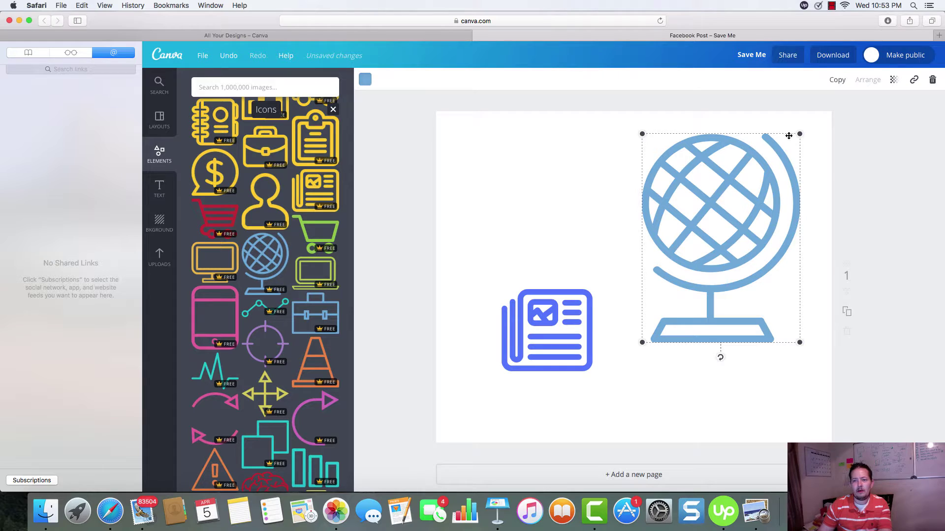
{"action": "left_click_drag", "start_coordinate": [801, 134], "coordinate": [697, 271]}
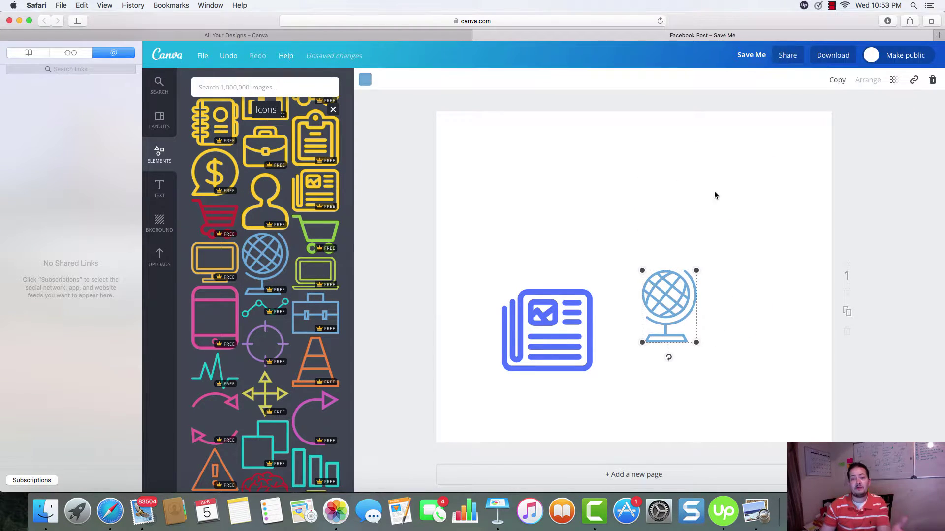
{"action": "left_click", "coordinate": [365, 79]}
{"action": "scroll", "coordinate": [408, 198], "scroll_direction": "down", "scroll_amount": 2}
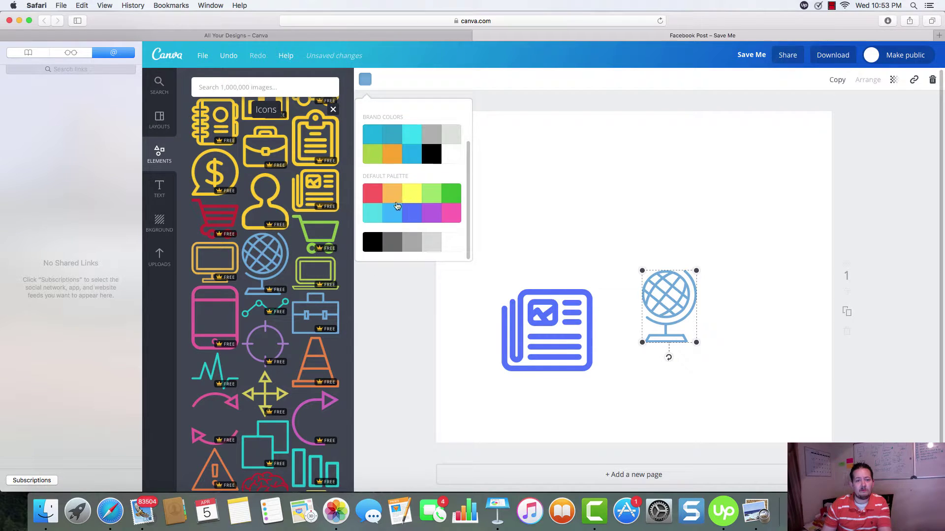
{"action": "left_click", "coordinate": [387, 246]}
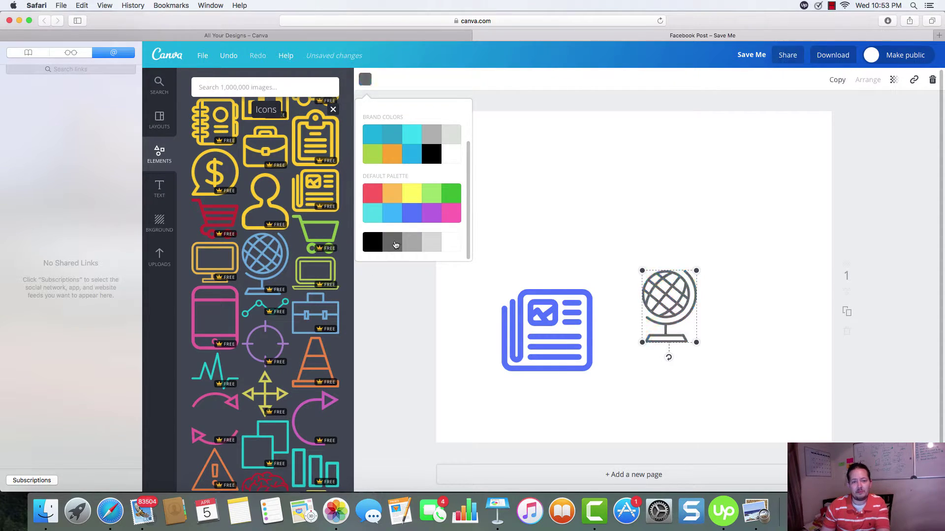
{"action": "left_click", "coordinate": [730, 219]}
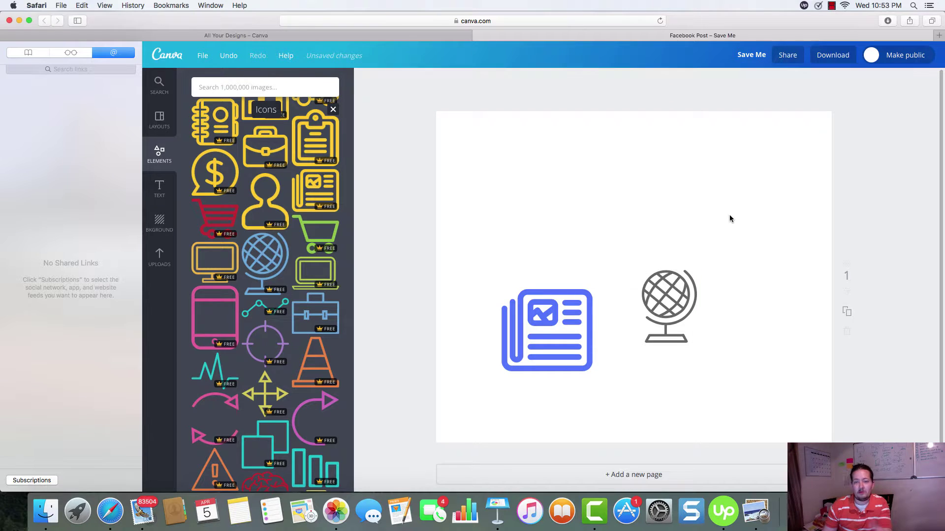
- Add a check-mark icon, shrink it to about 200 × 200 and colour it green
{"action": "scroll", "coordinate": [334, 259], "scroll_direction": "down", "scroll_amount": 10}
{"action": "scroll", "coordinate": [334, 258], "scroll_direction": "down", "scroll_amount": 5}
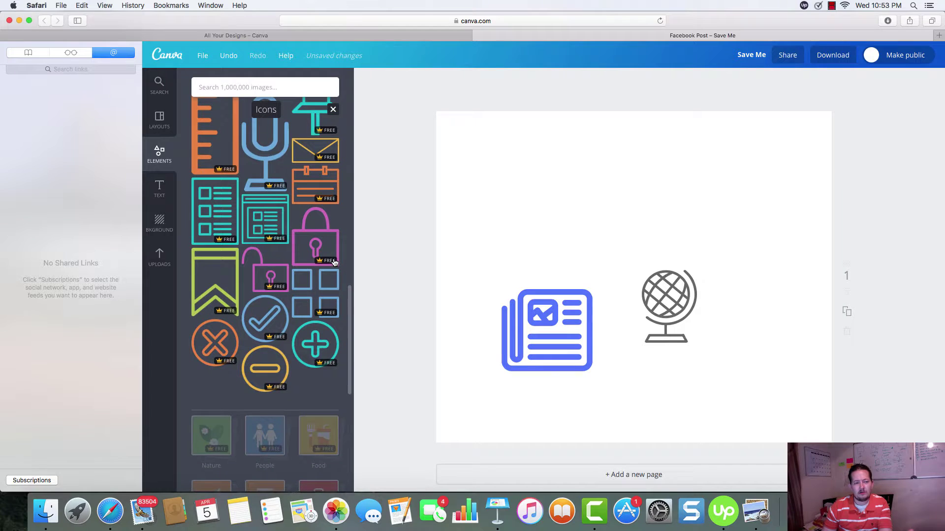
{"action": "scroll", "coordinate": [335, 262], "scroll_direction": "up", "scroll_amount": 8}
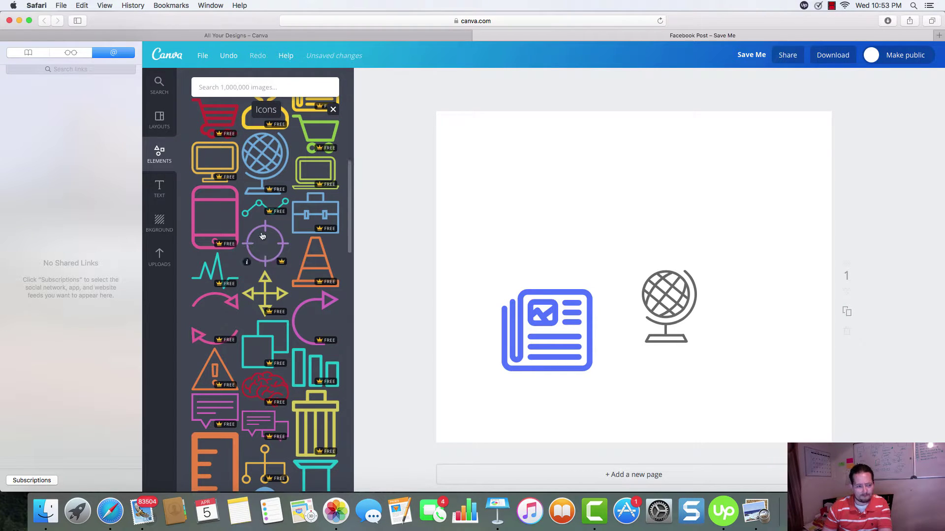
{"action": "scroll", "coordinate": [318, 268], "scroll_direction": "down", "scroll_amount": 8}
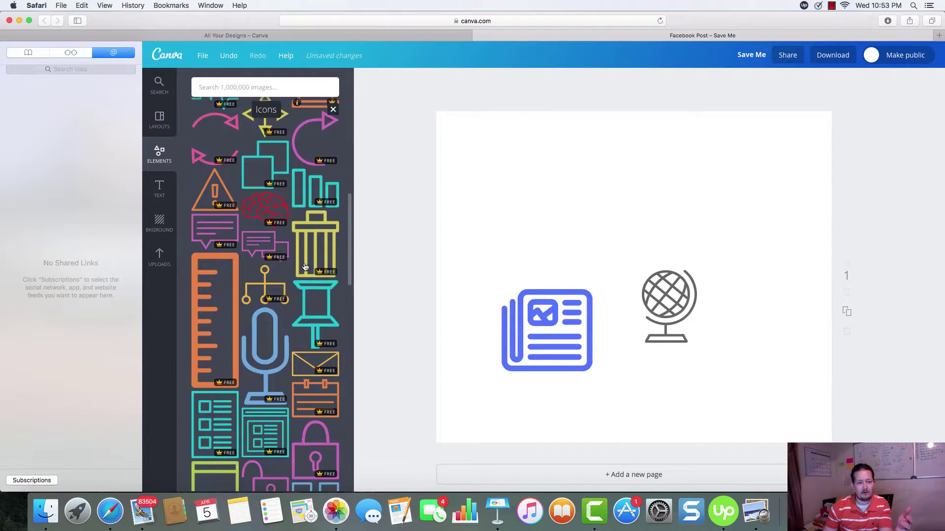
{"action": "scroll", "coordinate": [304, 267], "scroll_direction": "down", "scroll_amount": 10}
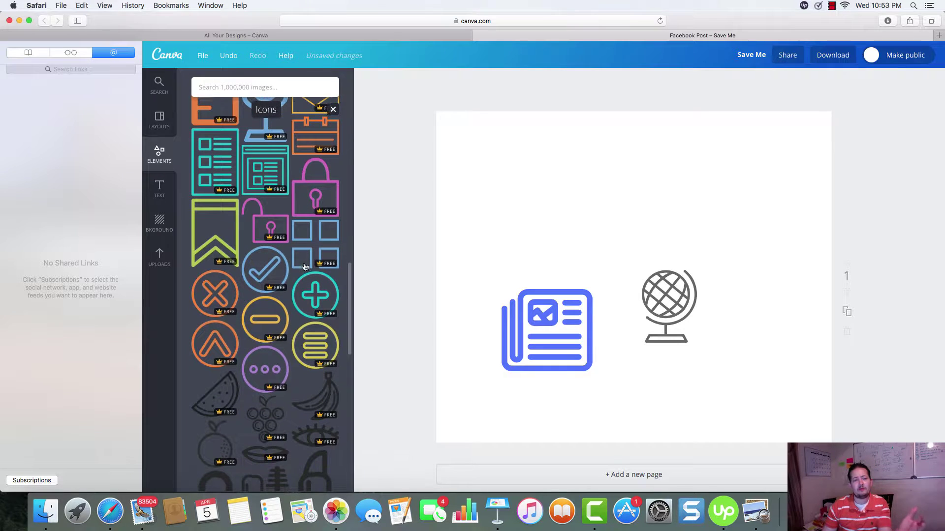
{"action": "left_click_drag", "start_coordinate": [294, 264], "coordinate": [559, 222]}
{"action": "left_click_drag", "start_coordinate": [634, 193], "coordinate": [684, 164]}
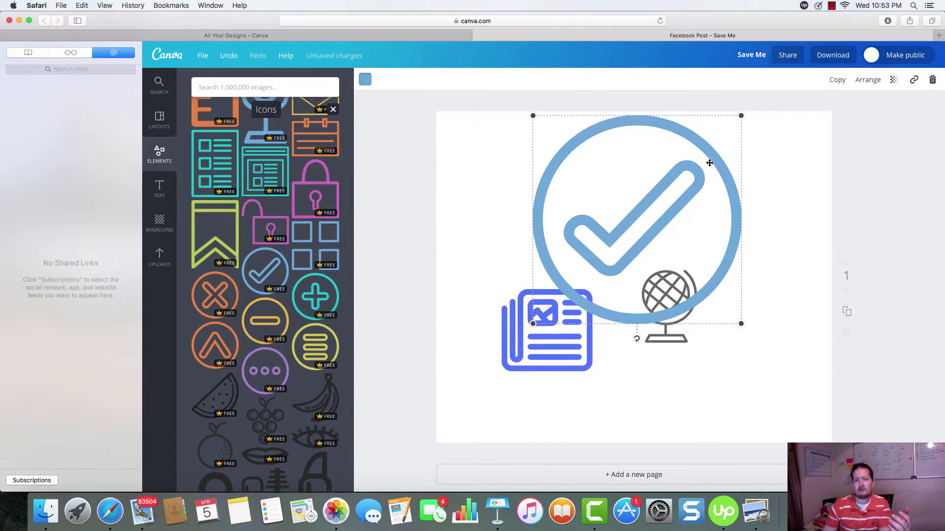
{"action": "left_click_drag", "start_coordinate": [741, 116], "coordinate": [601, 255]}
{"action": "left_click_drag", "start_coordinate": [566, 291], "coordinate": [609, 192]}
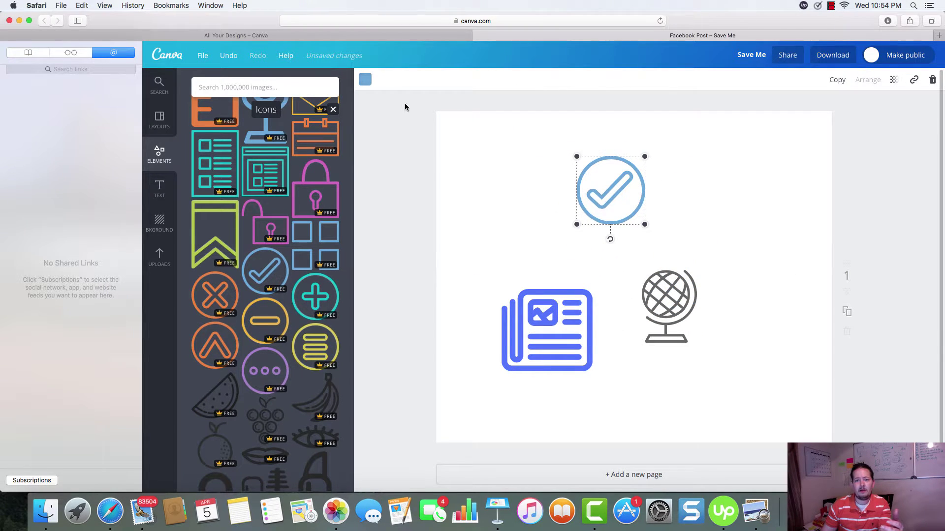
{"action": "left_click", "coordinate": [365, 80]}
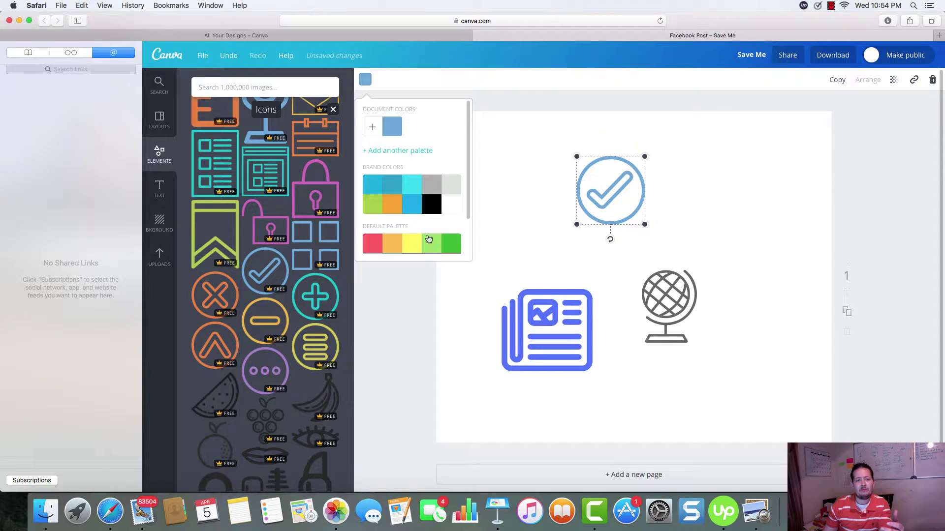
{"action": "left_click", "coordinate": [455, 245]}
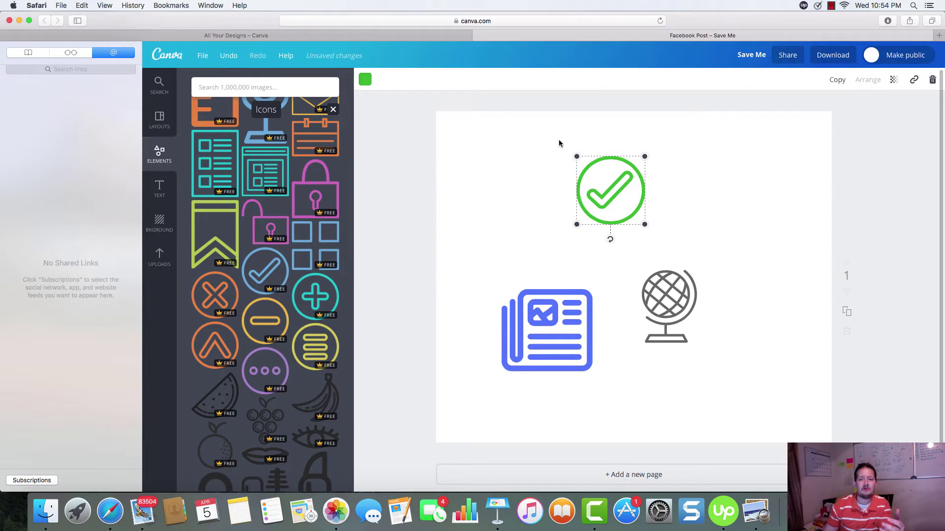
{"action": "left_click_drag", "start_coordinate": [644, 156], "coordinate": [613, 188]}
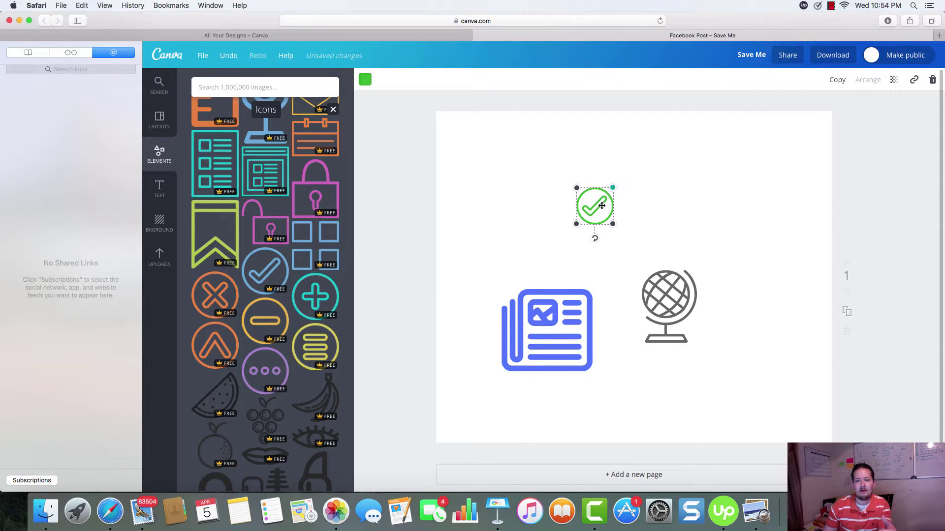
- Duplicate the green check mark four times and line the five up in a vertical column
{"action": "left_click", "coordinate": [838, 80]}
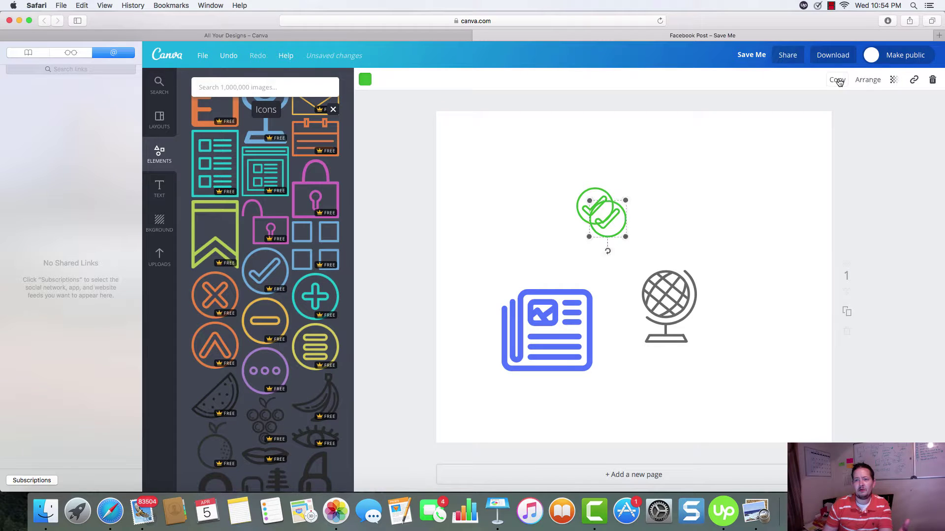
{"action": "left_click", "coordinate": [837, 79]}
{"action": "left_click", "coordinate": [837, 80]}
{"action": "left_click", "coordinate": [837, 80]}
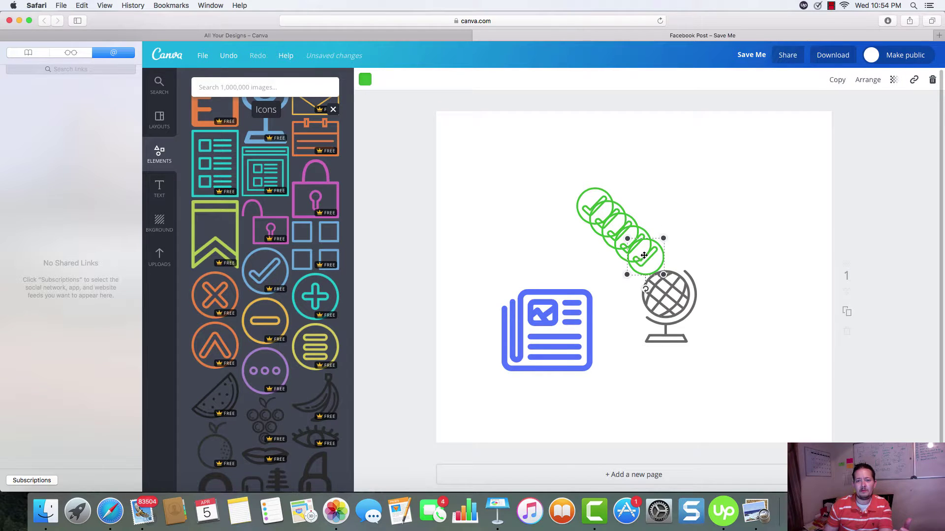
{"action": "left_click_drag", "start_coordinate": [646, 255], "coordinate": [710, 191]}
{"action": "left_click_drag", "start_coordinate": [644, 238], "coordinate": [714, 141]}
{"action": "left_click_drag", "start_coordinate": [632, 226], "coordinate": [719, 231]}
{"action": "left_click_drag", "start_coordinate": [714, 150], "coordinate": [720, 156]}
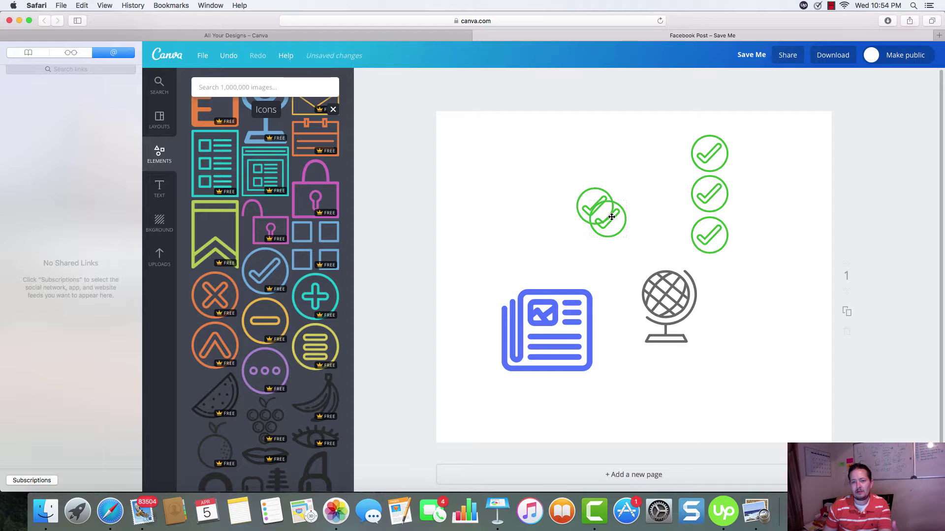
{"action": "left_click_drag", "start_coordinate": [614, 218], "coordinate": [715, 274]}
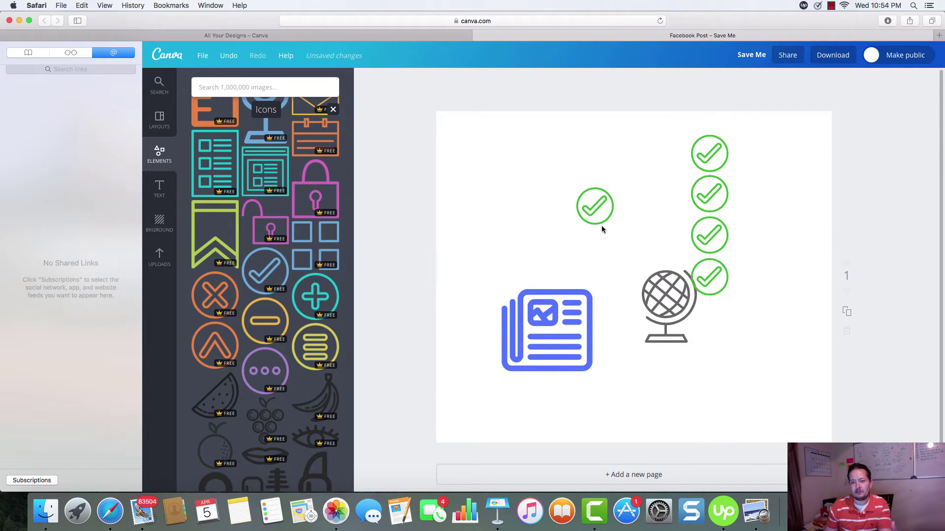
{"action": "left_click_drag", "start_coordinate": [595, 216], "coordinate": [713, 328]}
- Delete the globe and newspaper icons
{"action": "left_click", "coordinate": [666, 306]}
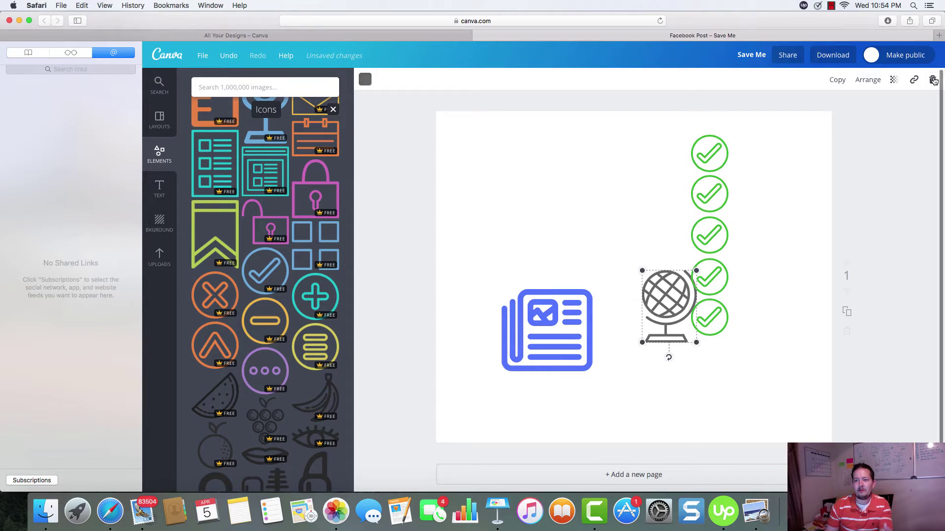
{"action": "key", "text": "Delete"}
{"action": "left_click", "coordinate": [520, 349]}
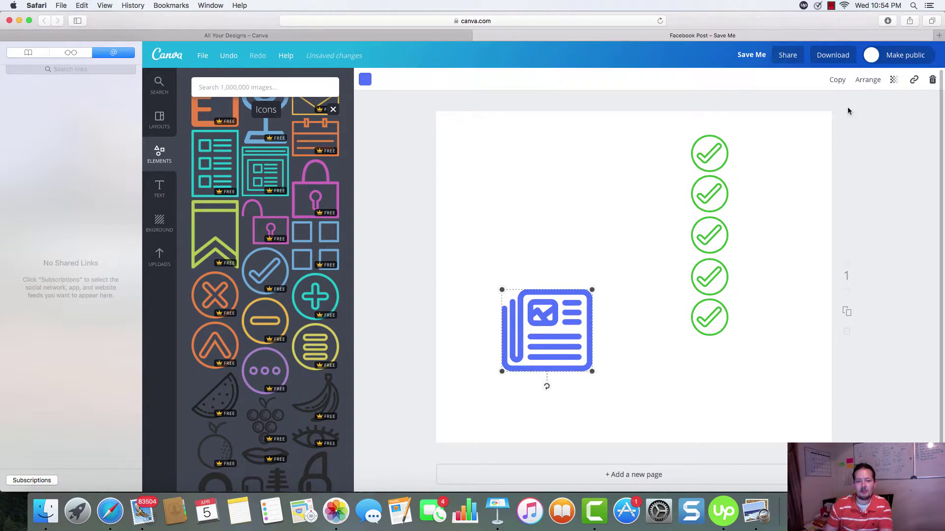
{"action": "key", "text": "Delete"}
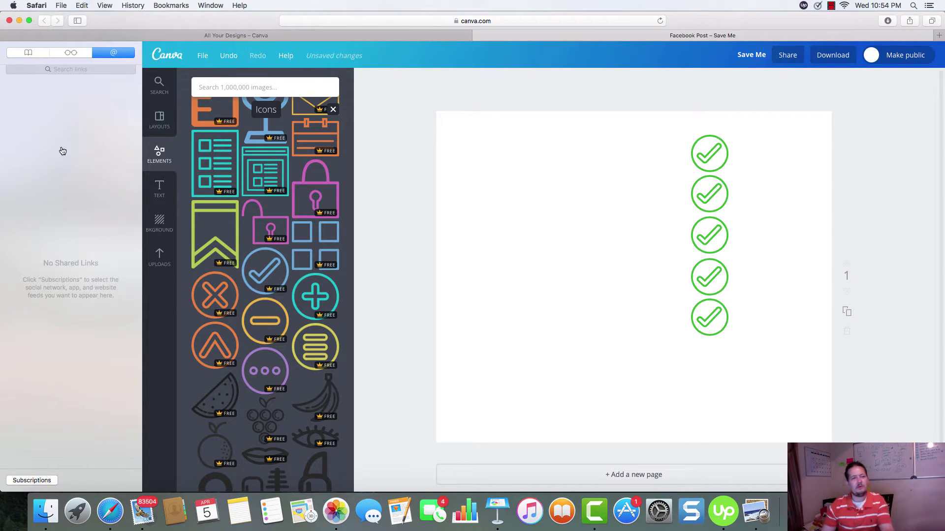
- Add a green striped divider and stretch it across the full page width
{"action": "left_click", "coordinate": [164, 175]}
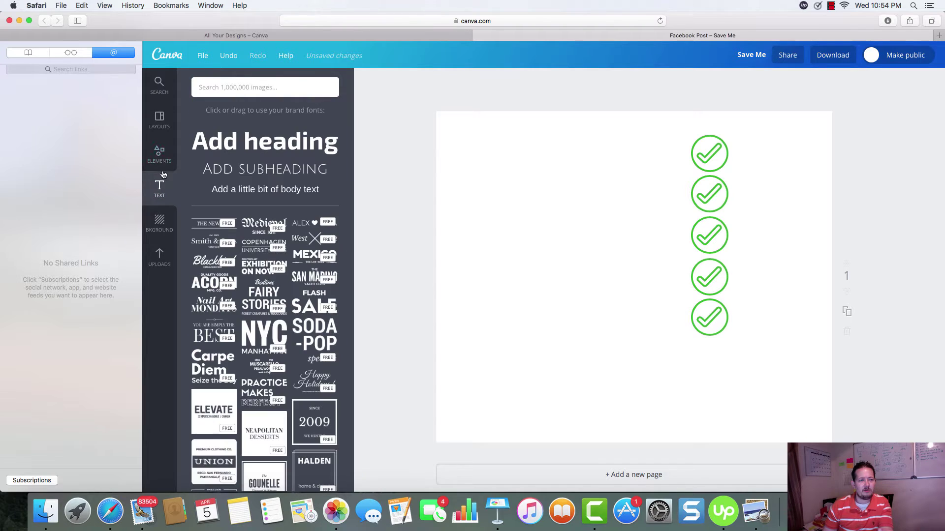
{"action": "left_click", "coordinate": [164, 165]}
{"action": "left_click", "coordinate": [164, 164]}
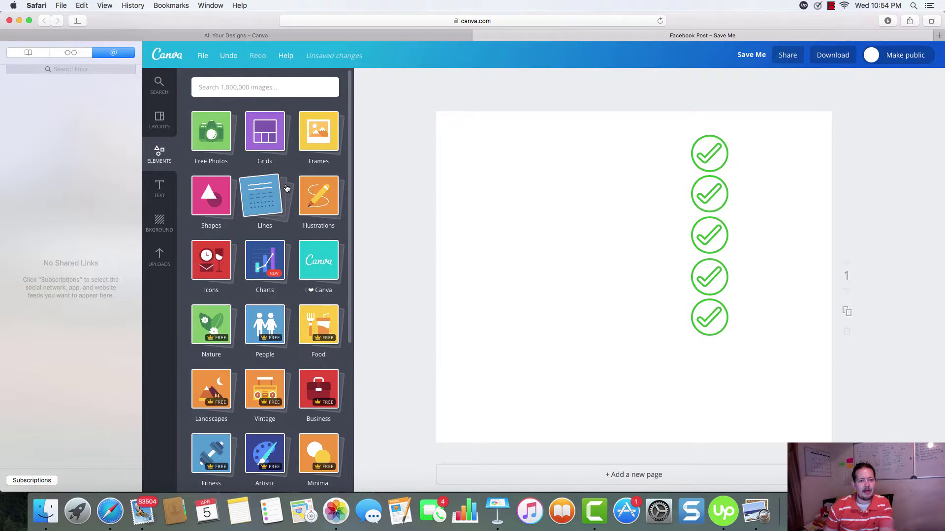
{"action": "left_click", "coordinate": [268, 197]}
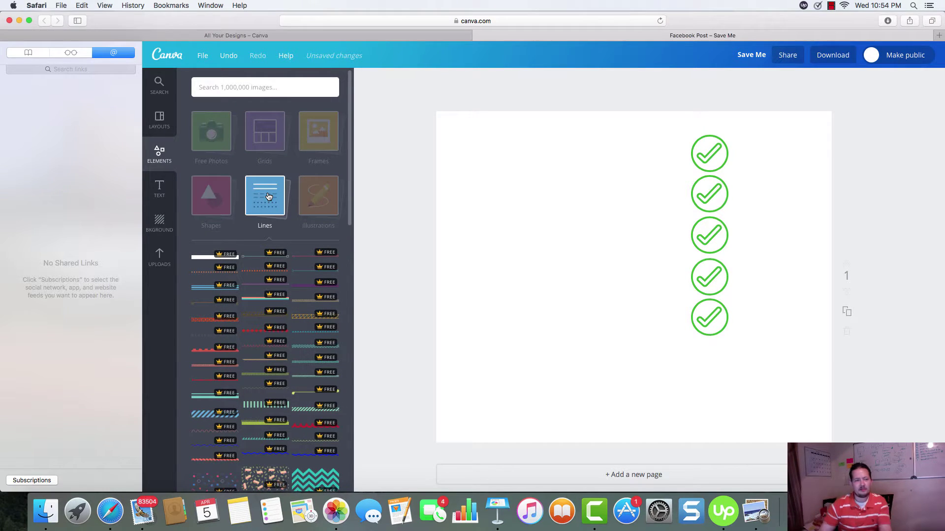
{"action": "scroll", "coordinate": [271, 336], "scroll_direction": "down", "scroll_amount": 5}
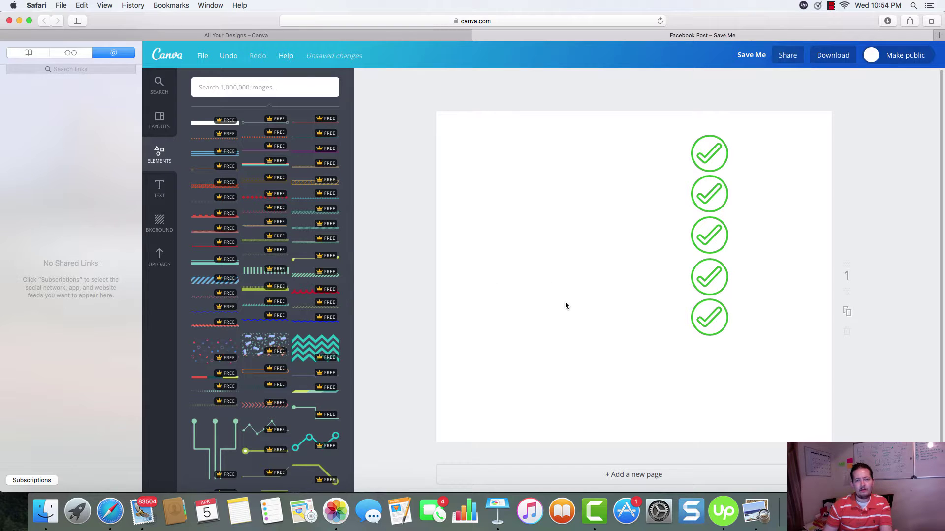
{"action": "left_click_drag", "start_coordinate": [260, 275], "coordinate": [421, 284]}
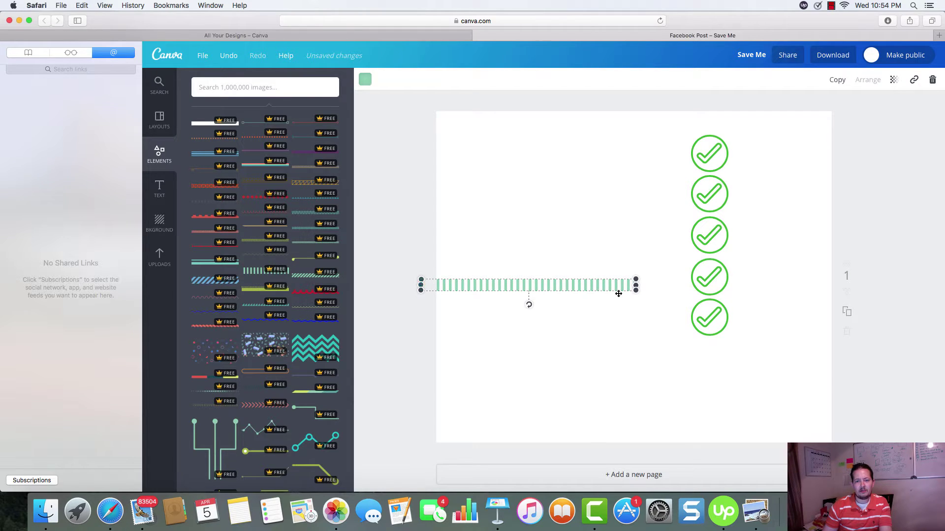
{"action": "left_click_drag", "start_coordinate": [636, 287], "coordinate": [840, 287]}
- Delete all five check-mark icons
{"action": "left_click", "coordinate": [712, 313]}
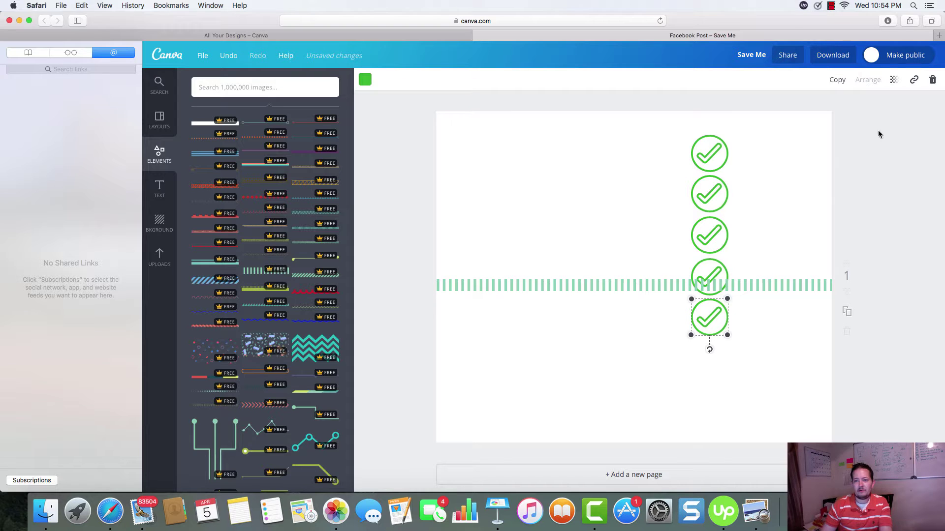
{"action": "left_click", "coordinate": [933, 81]}
{"action": "left_click", "coordinate": [707, 268]}
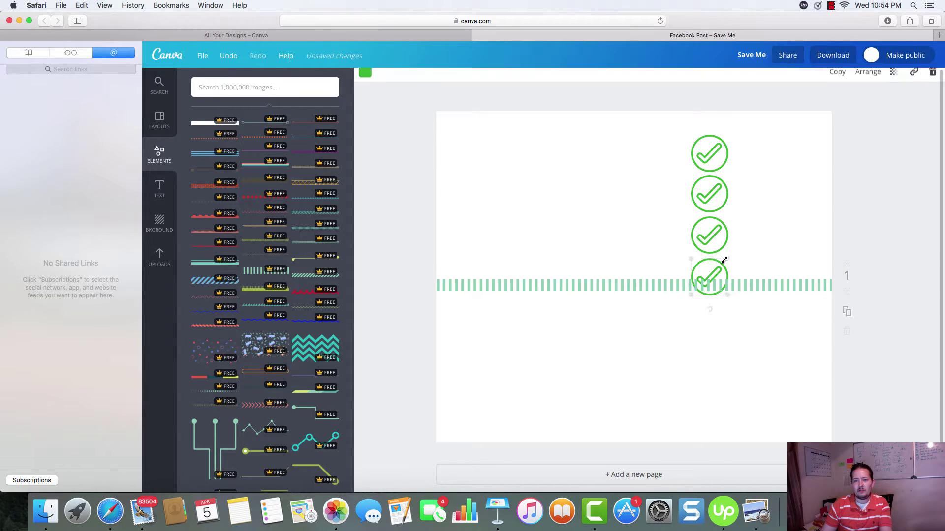
{"action": "left_click", "coordinate": [931, 81]}
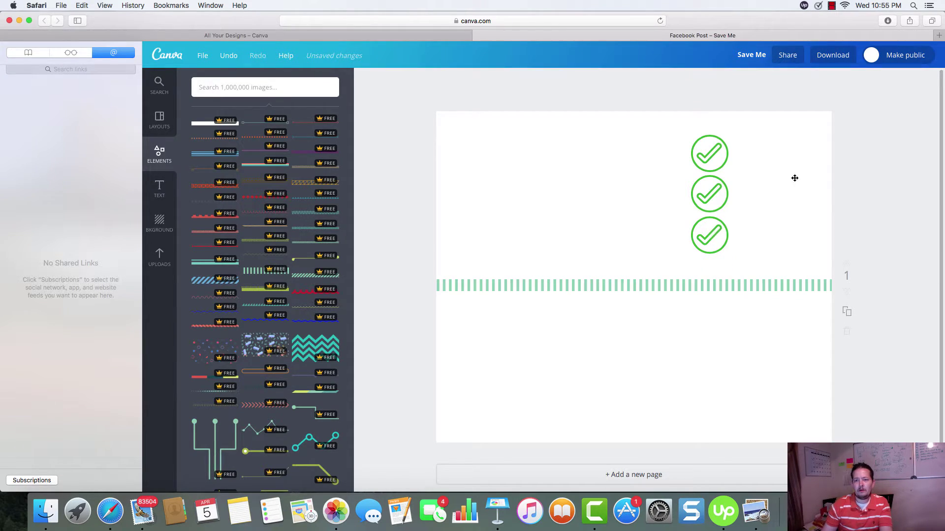
{"action": "left_click", "coordinate": [709, 236]}
{"action": "key", "text": "Delete"}
{"action": "left_click", "coordinate": [709, 193]}
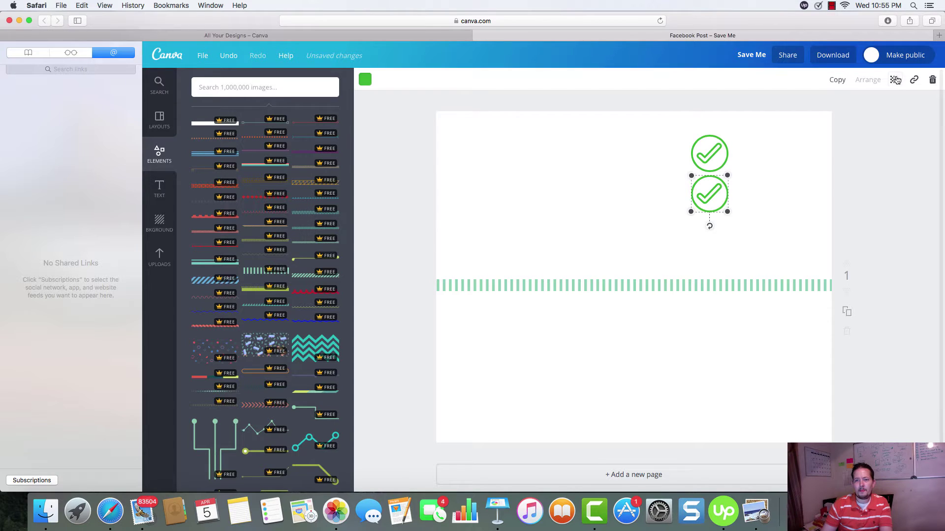
{"action": "left_click", "coordinate": [932, 81]}
{"action": "left_click", "coordinate": [709, 153]}
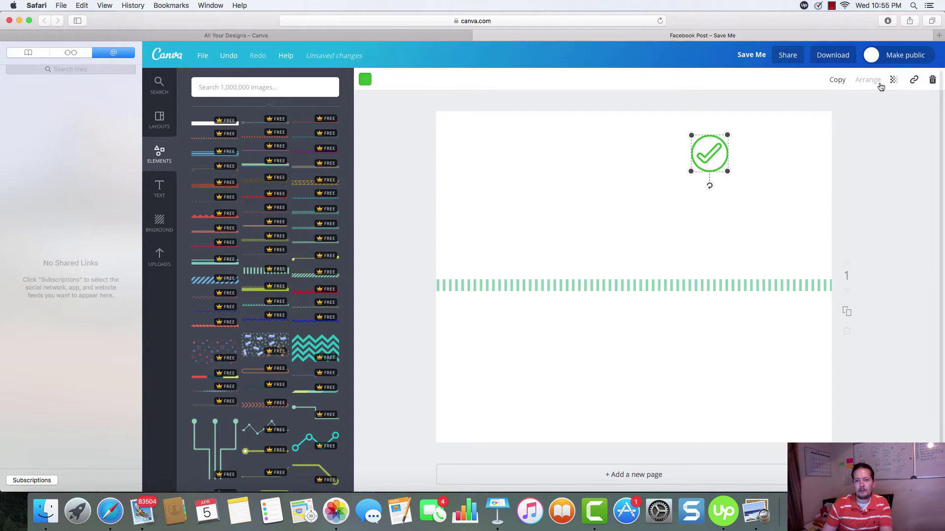
{"action": "left_click", "coordinate": [933, 82]}
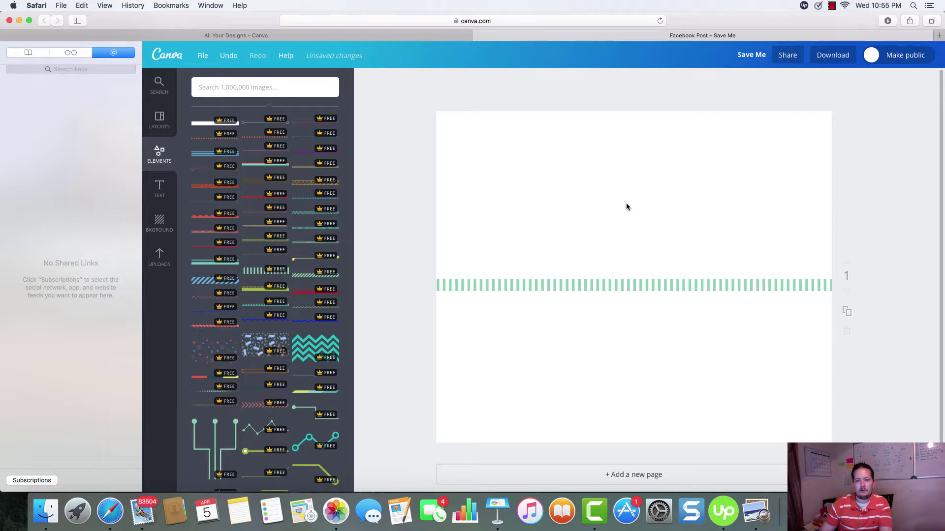
- Duplicate the striped divider twice and place the copies at the page's bottom and top edges
{"action": "left_click", "coordinate": [611, 286]}
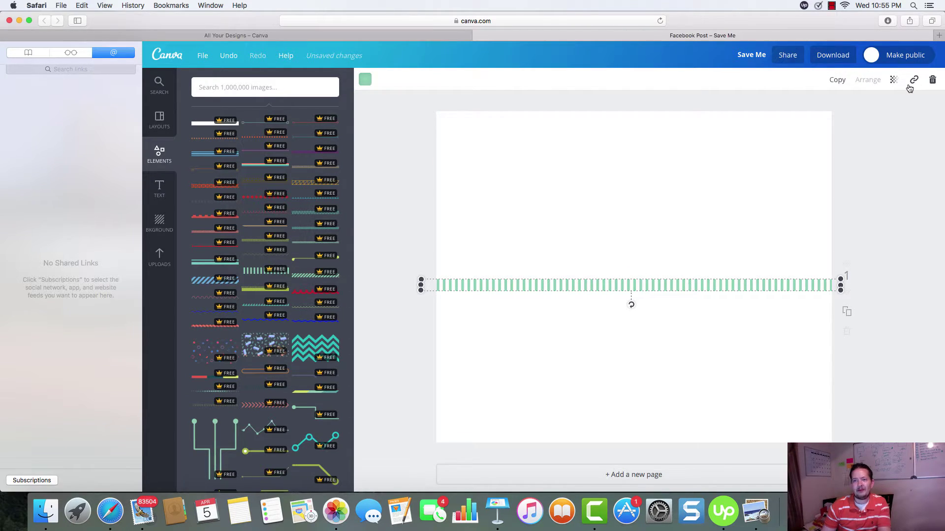
{"action": "left_click", "coordinate": [837, 80]}
{"action": "left_click", "coordinate": [648, 311]}
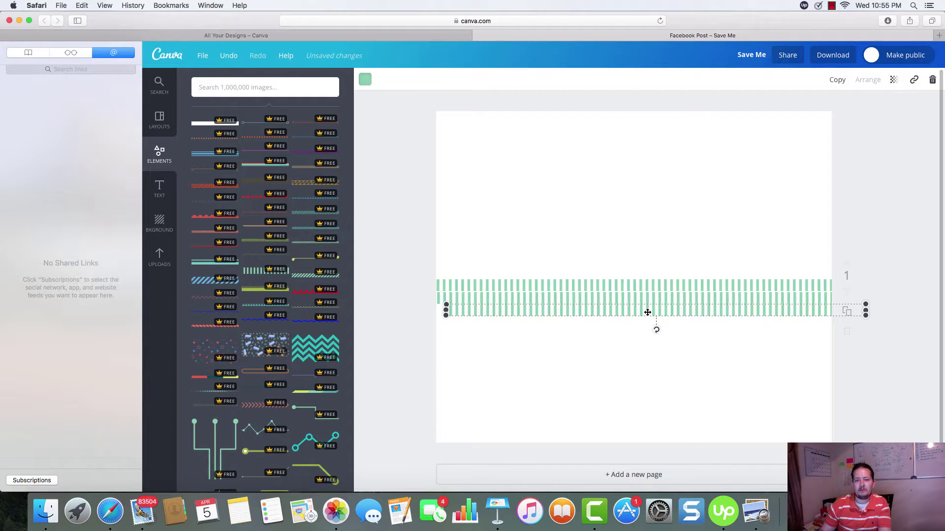
{"action": "left_click_drag", "start_coordinate": [648, 313], "coordinate": [627, 439]}
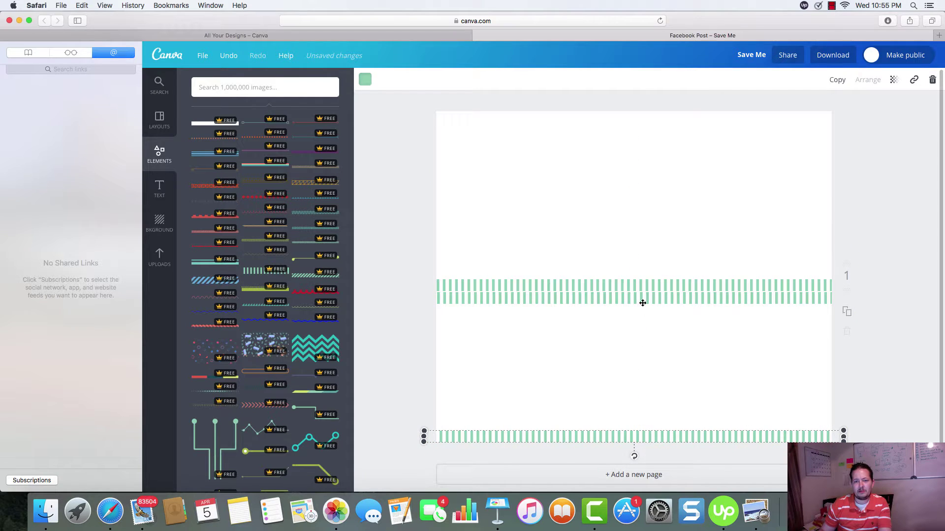
{"action": "left_click_drag", "start_coordinate": [642, 303], "coordinate": [638, 127]}
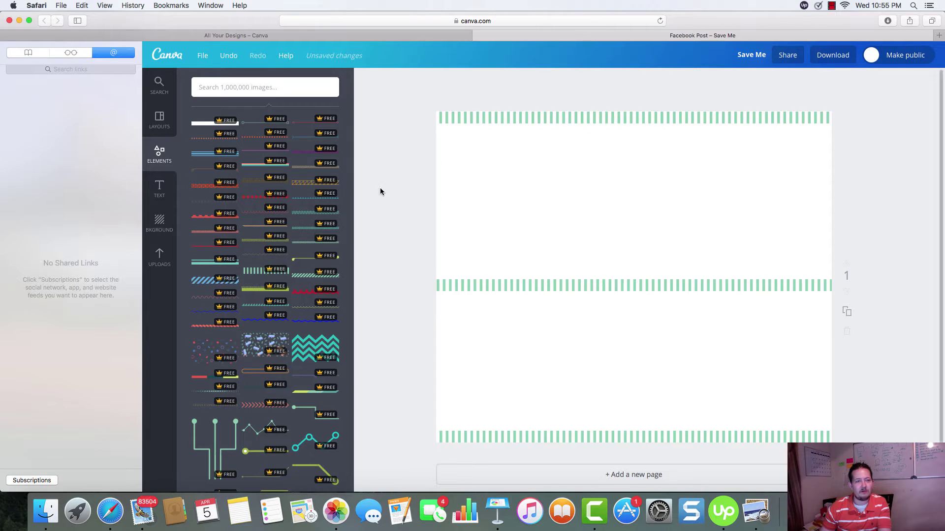
- Add an 'ADD SUBHEADING' text, duplicate it, and place the copies at top-left and top-right
{"action": "left_click", "coordinate": [157, 190]}
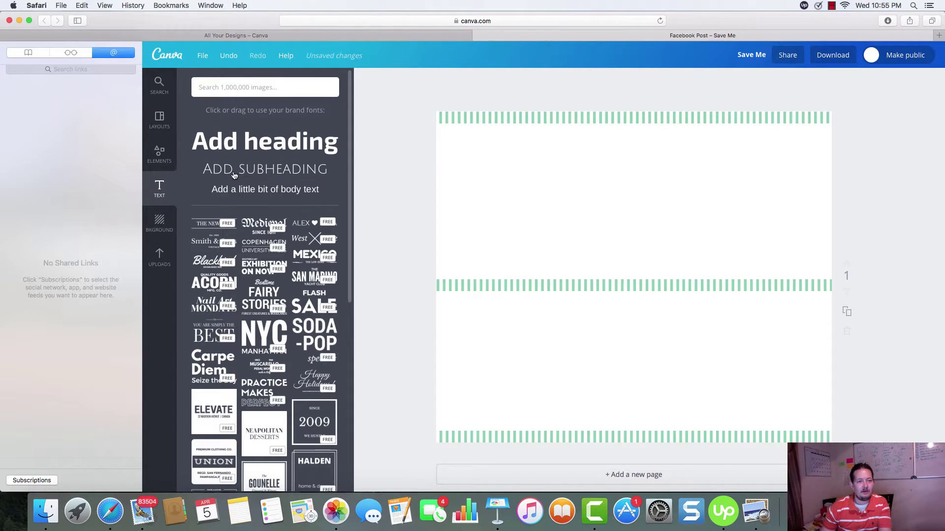
{"action": "left_click_drag", "start_coordinate": [235, 175], "coordinate": [567, 169]}
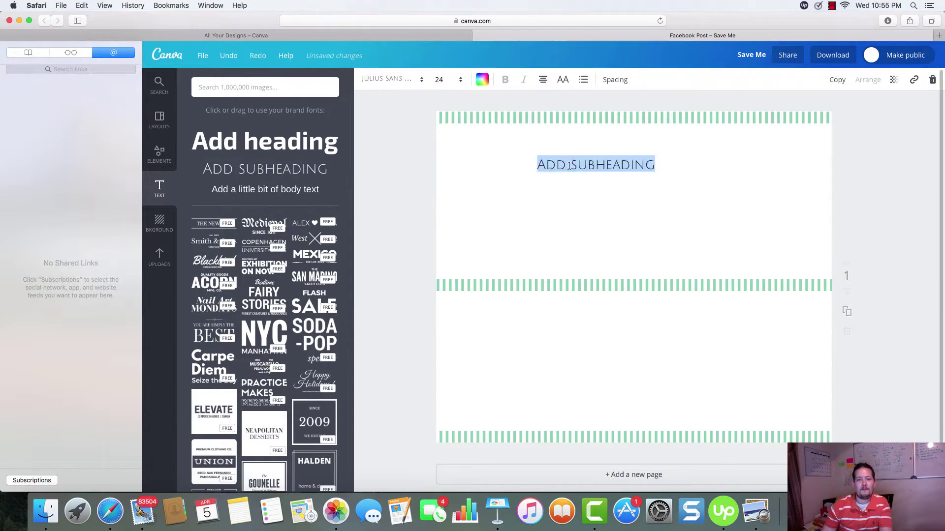
{"action": "left_click", "coordinate": [742, 155]}
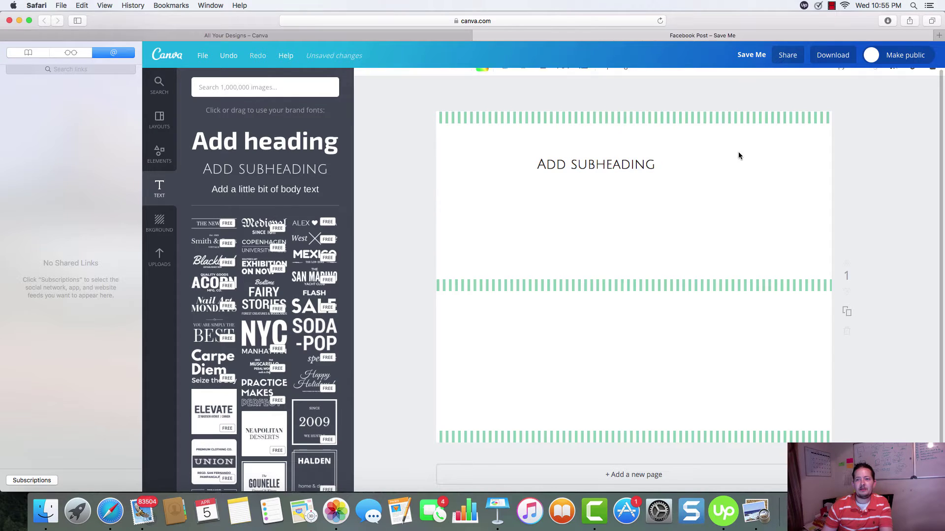
{"action": "left_click", "coordinate": [624, 163]}
{"action": "left_click", "coordinate": [837, 81]}
{"action": "left_click_drag", "start_coordinate": [635, 178], "coordinate": [778, 144]}
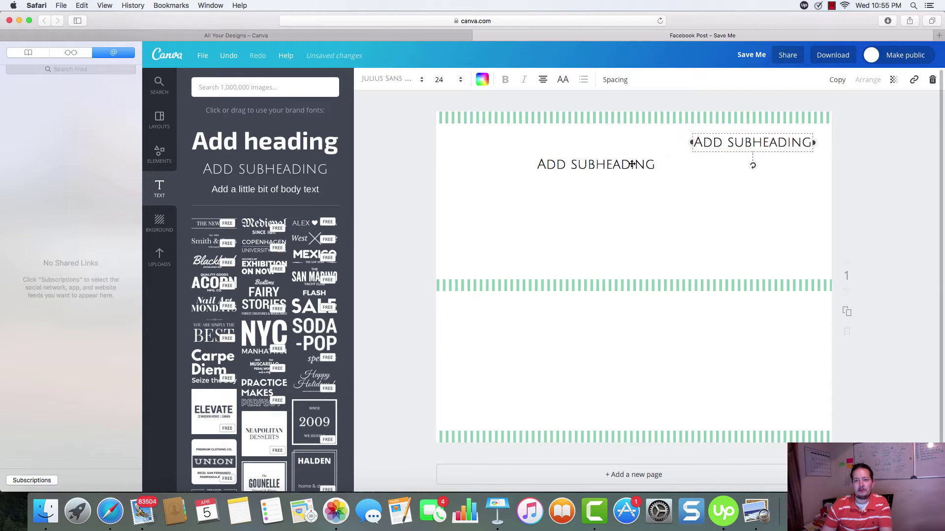
{"action": "left_click_drag", "start_coordinate": [629, 164], "coordinate": [554, 142]}
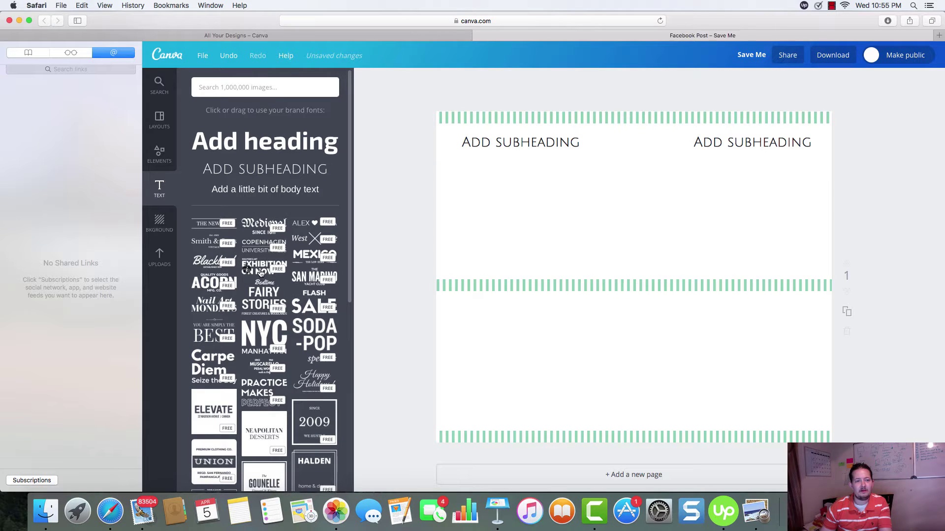
- Add the Neapolitan Desserts text design, shrink it, and move it to the lower right
{"action": "scroll", "coordinate": [267, 330], "scroll_direction": "down", "scroll_amount": 5}
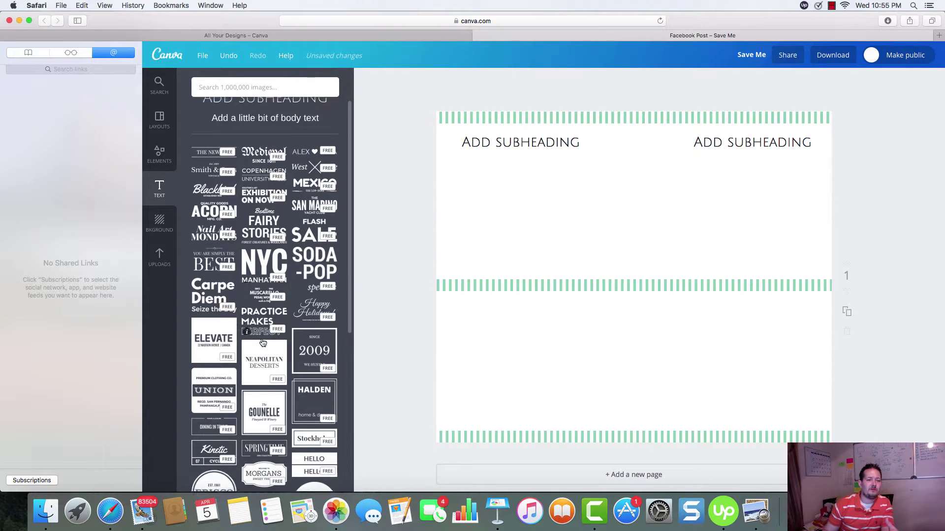
{"action": "scroll", "coordinate": [261, 329], "scroll_direction": "up", "scroll_amount": 1}
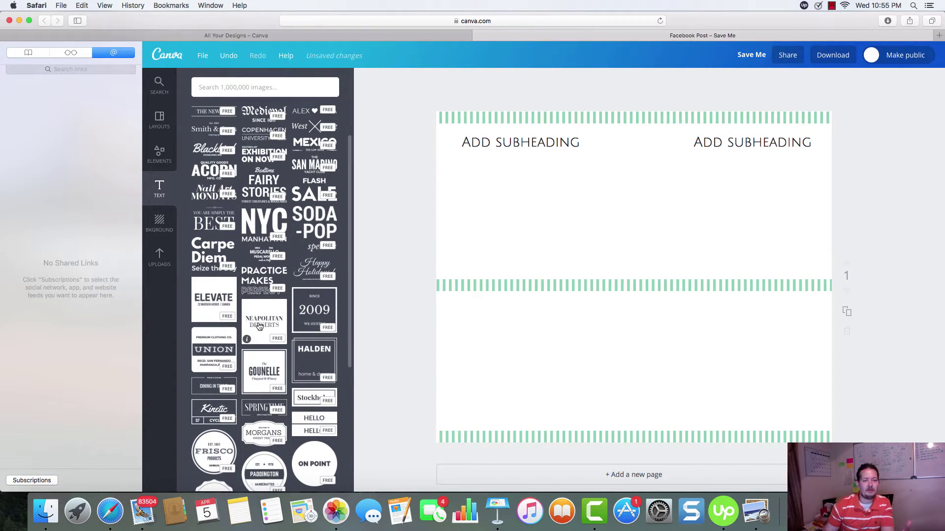
{"action": "left_click_drag", "start_coordinate": [259, 326], "coordinate": [619, 288]}
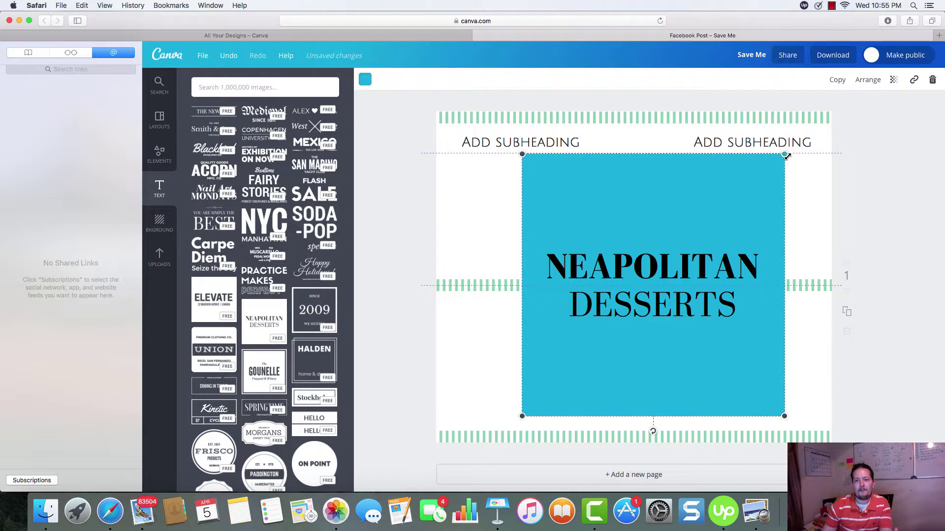
{"action": "left_click_drag", "start_coordinate": [785, 155], "coordinate": [639, 306]}
{"action": "left_click_drag", "start_coordinate": [580, 321], "coordinate": [755, 320]}
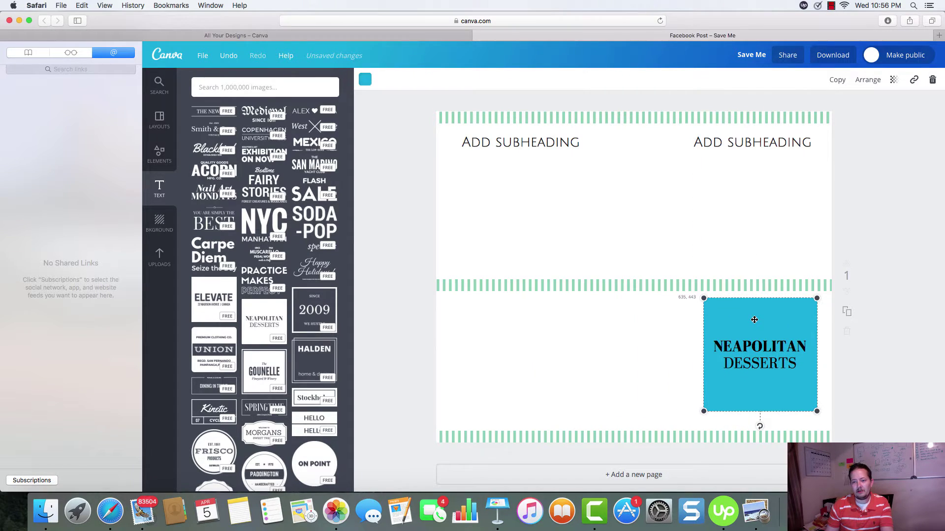
- Duplicate the block, place the copy to its left, recolour it orange, and select the top striped border
{"action": "left_click", "coordinate": [838, 81]}
{"action": "left_click_drag", "start_coordinate": [754, 364], "coordinate": [612, 356]}
{"action": "left_click", "coordinate": [365, 79]}
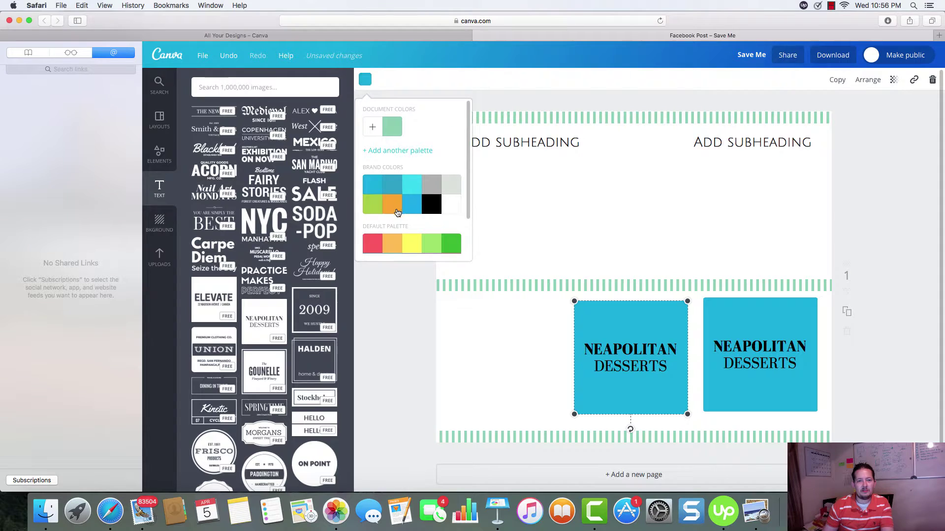
{"action": "left_click", "coordinate": [397, 211]}
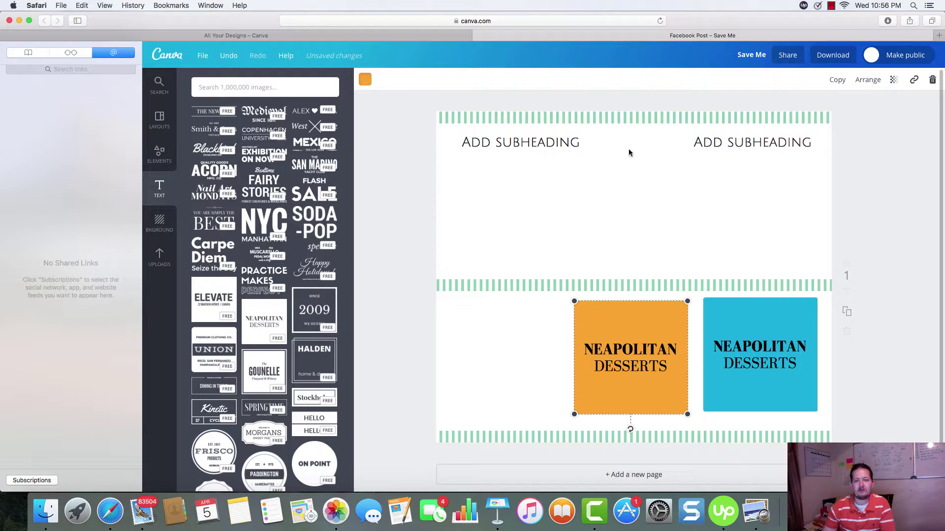
{"action": "left_click", "coordinate": [626, 118]}
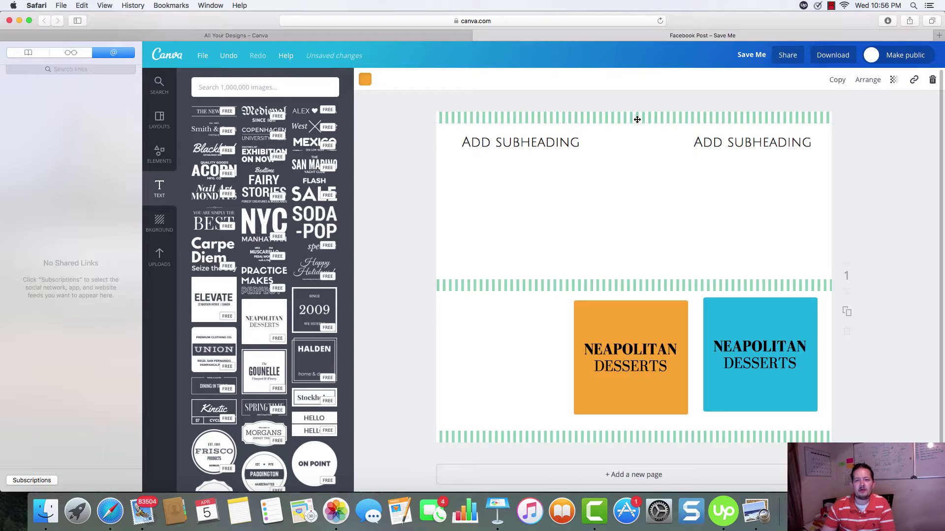
- Delete the top striped border, both subheadings, and the middle striped divider
{"action": "left_click", "coordinate": [930, 80]}
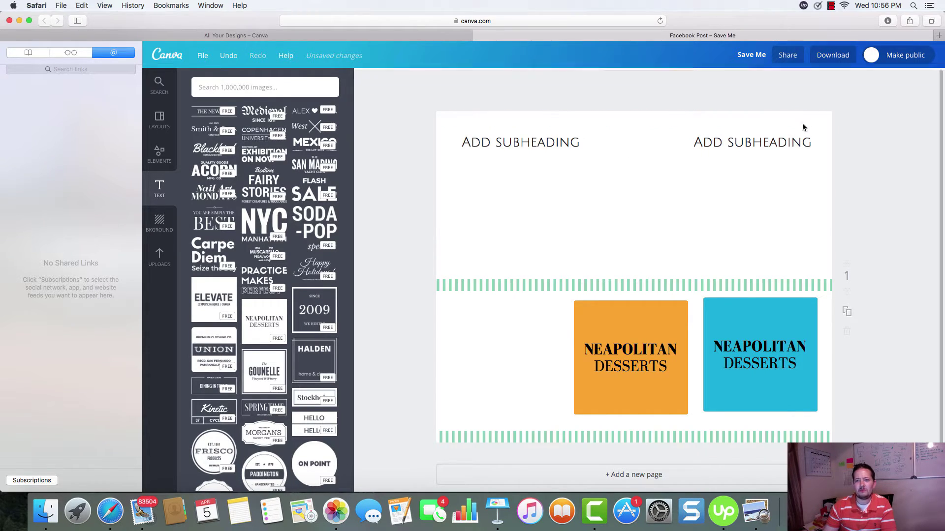
{"action": "left_click", "coordinate": [756, 139]}
{"action": "key", "text": "Delete"}
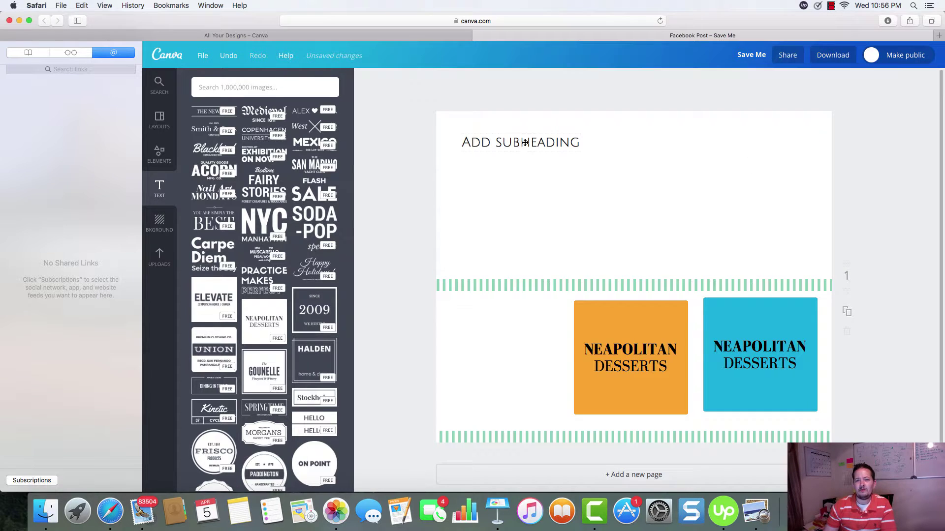
{"action": "left_click", "coordinate": [526, 143]}
{"action": "left_click", "coordinate": [930, 80]}
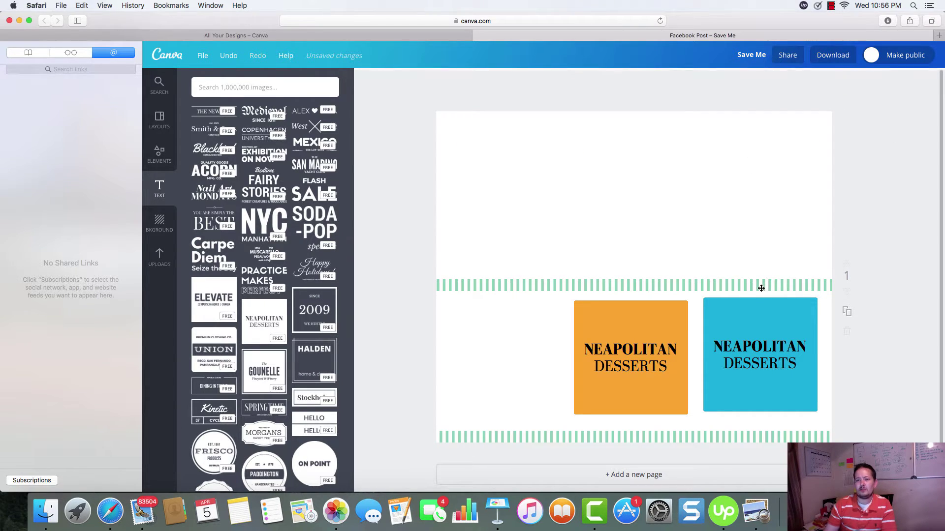
{"action": "left_click", "coordinate": [759, 287]}
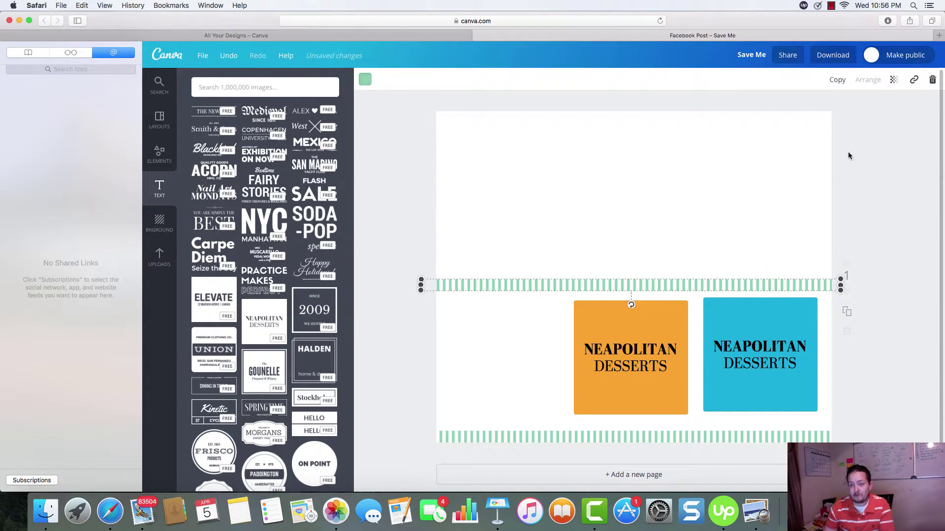
{"action": "left_click", "coordinate": [932, 82]}
- Delete the blue and orange Neapolitan Desserts blocks and the bottom green striped border
{"action": "left_click", "coordinate": [778, 313]}
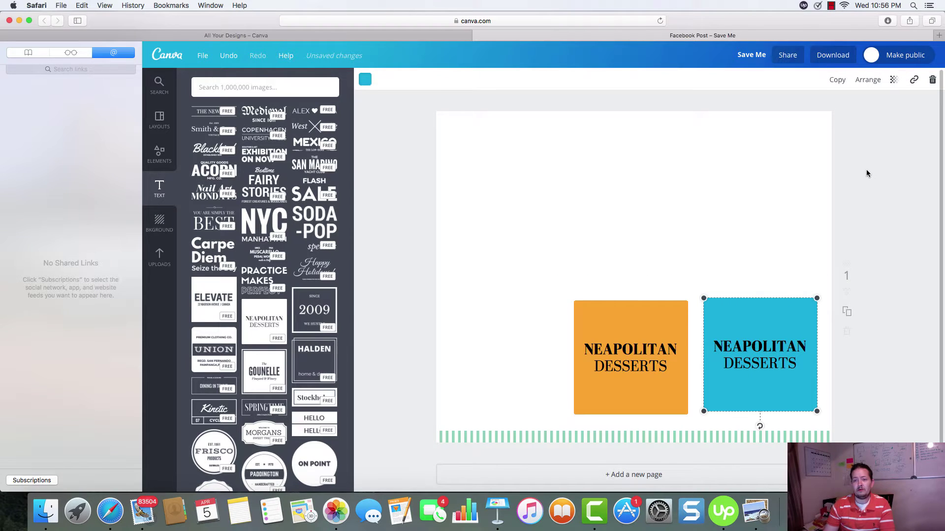
{"action": "left_click", "coordinate": [931, 80]}
{"action": "left_click", "coordinate": [672, 325]}
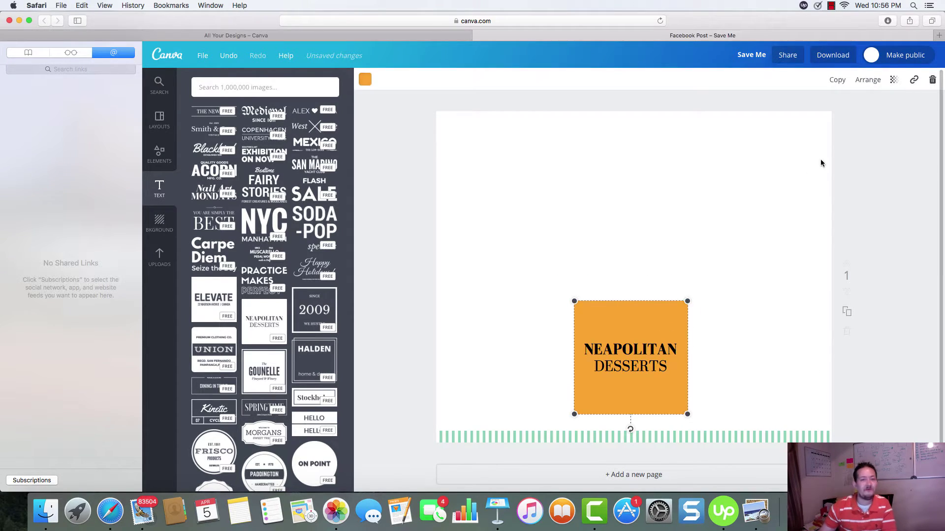
{"action": "left_click", "coordinate": [932, 82]}
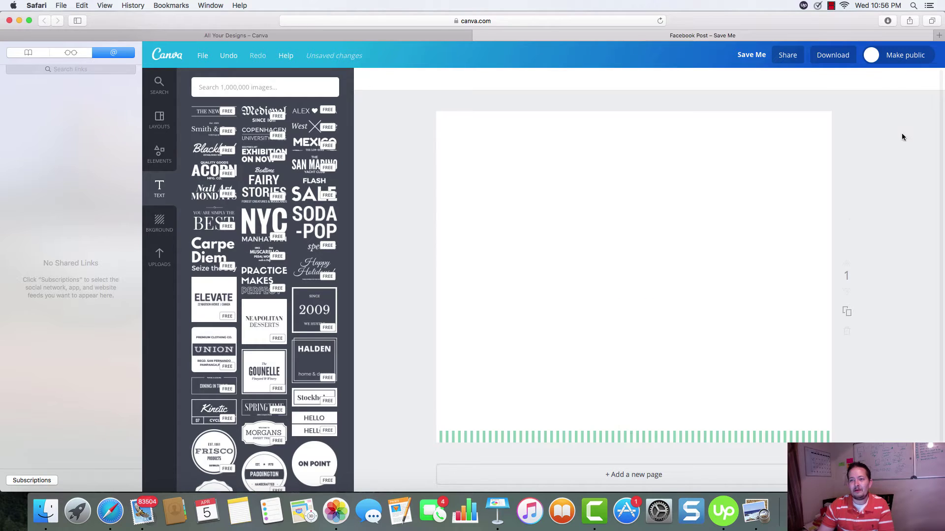
{"action": "left_click", "coordinate": [725, 437]}
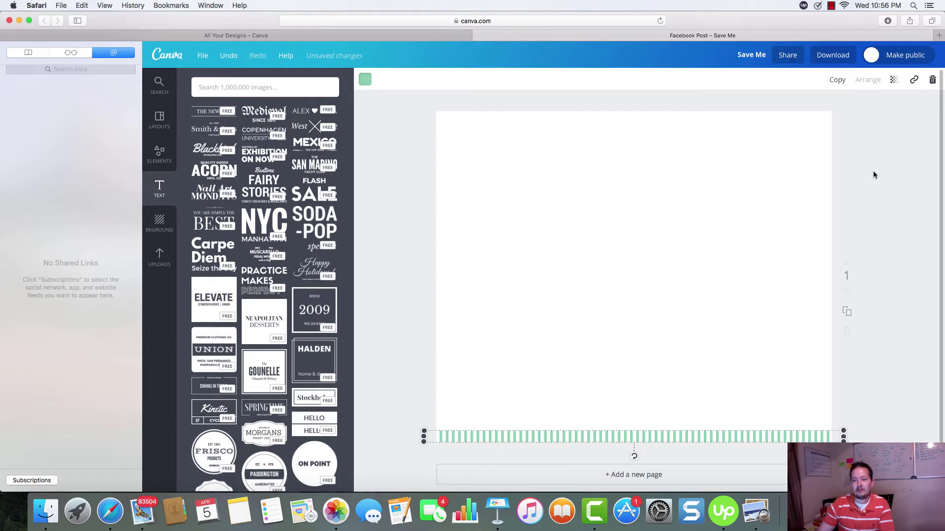
{"action": "left_click", "coordinate": [934, 80]}
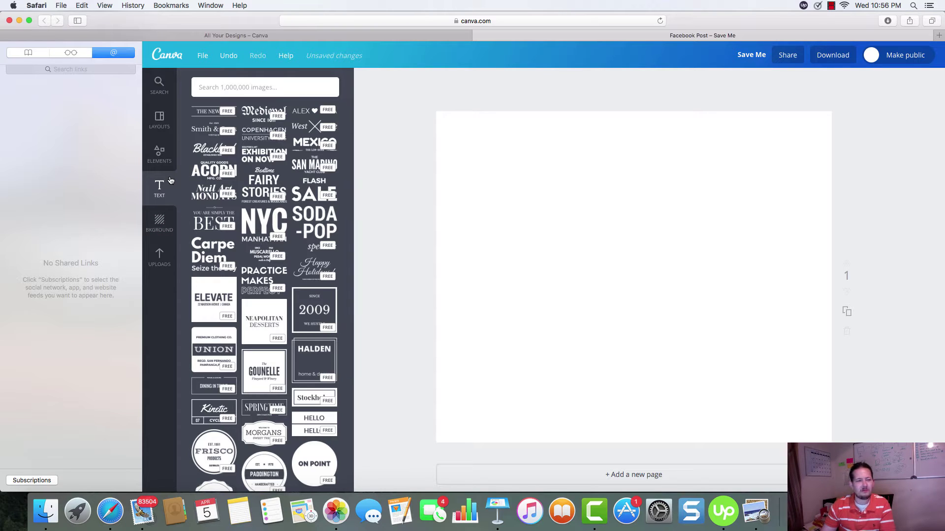
{"action": "left_click", "coordinate": [161, 157]}
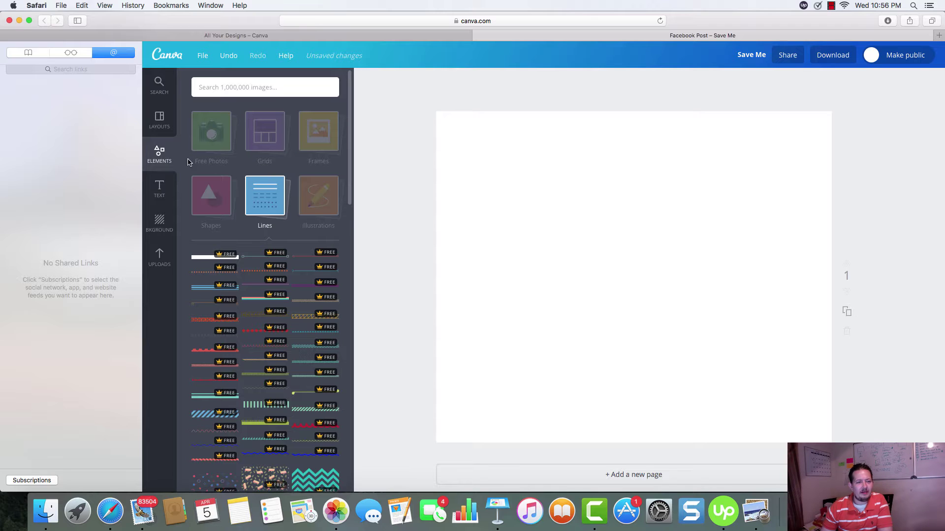
- Return to the full element categories and browse the People stock photos
{"action": "left_click", "coordinate": [264, 200]}
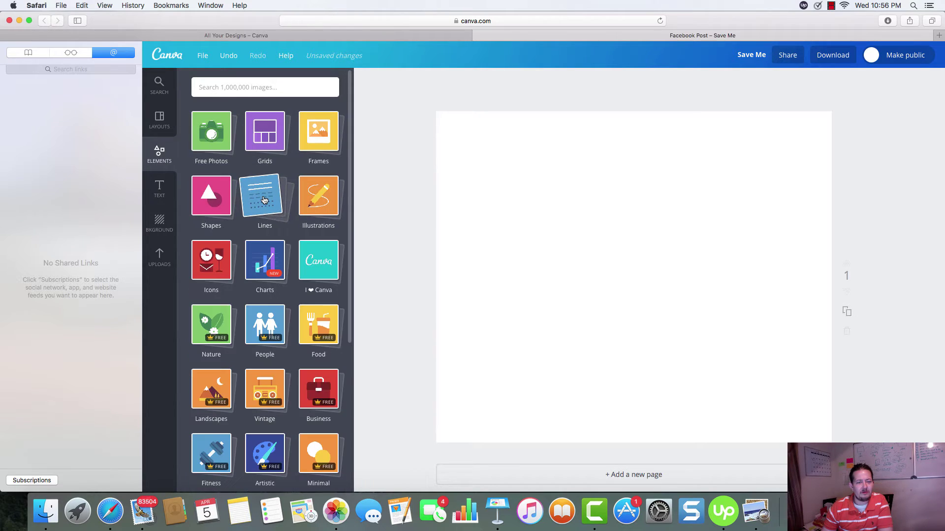
{"action": "scroll", "coordinate": [266, 202], "scroll_direction": "down", "scroll_amount": 3}
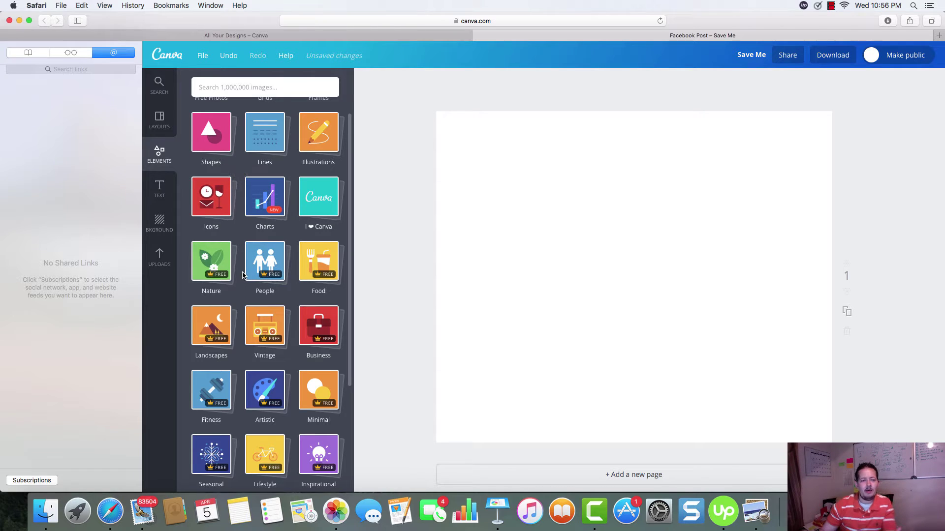
{"action": "scroll", "coordinate": [266, 246], "scroll_direction": "down", "scroll_amount": 2}
{"action": "left_click", "coordinate": [265, 225]}
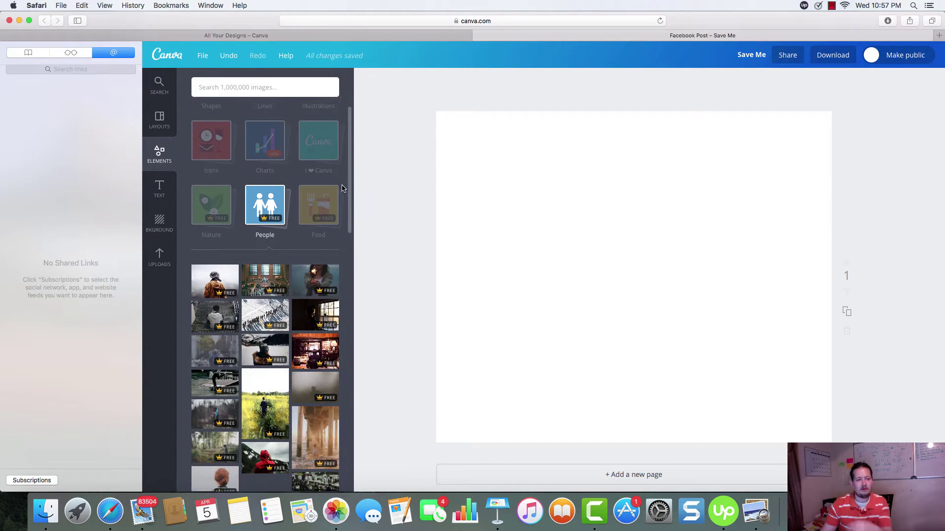
{"action": "scroll", "coordinate": [243, 314], "scroll_direction": "down", "scroll_amount": 4}
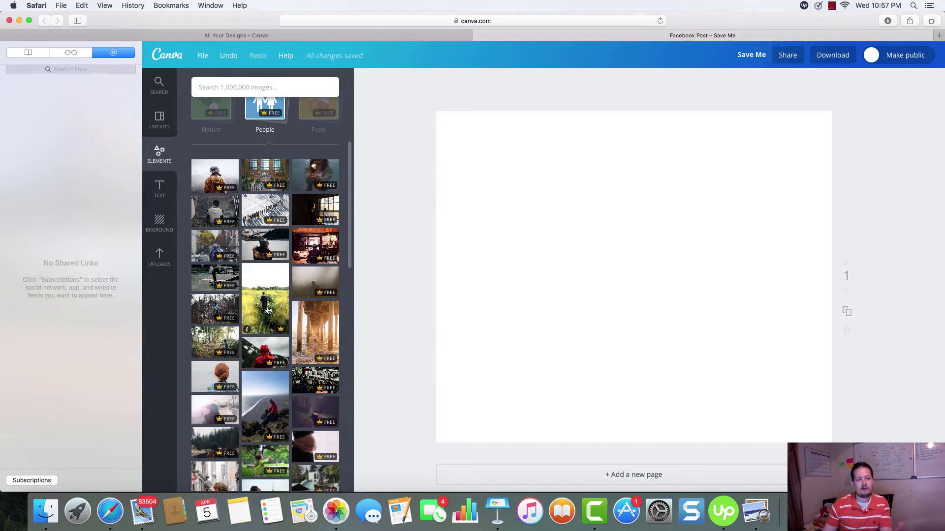
- Try the boy-in-yellow-field photo, enlarging and raising it, then delete it and close People
{"action": "left_click_drag", "start_coordinate": [560, 275], "coordinate": [602, 270]}
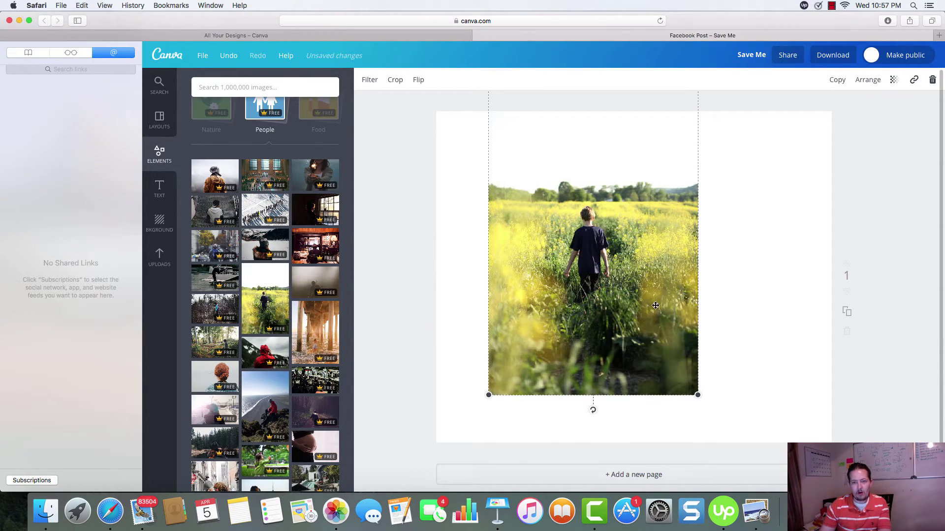
{"action": "left_click_drag", "start_coordinate": [696, 397], "coordinate": [802, 444]}
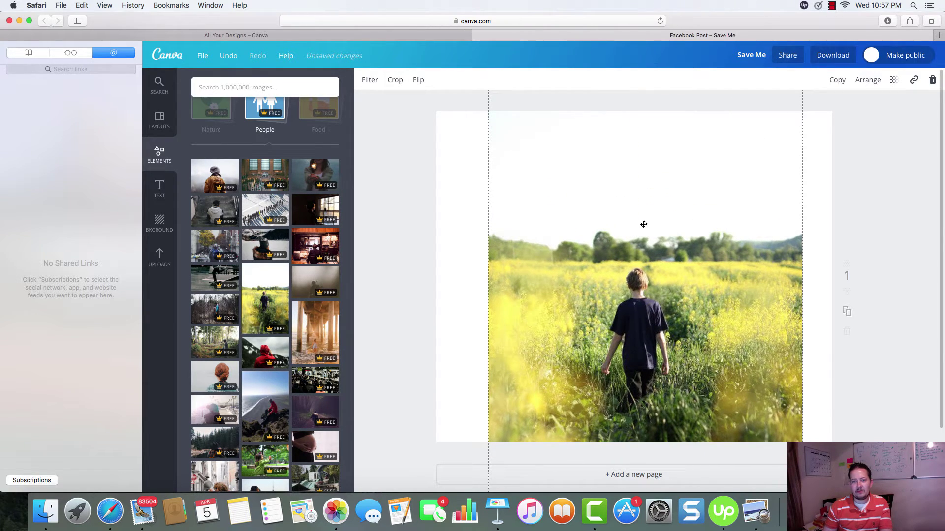
{"action": "left_click_drag", "start_coordinate": [600, 306], "coordinate": [600, 227]}
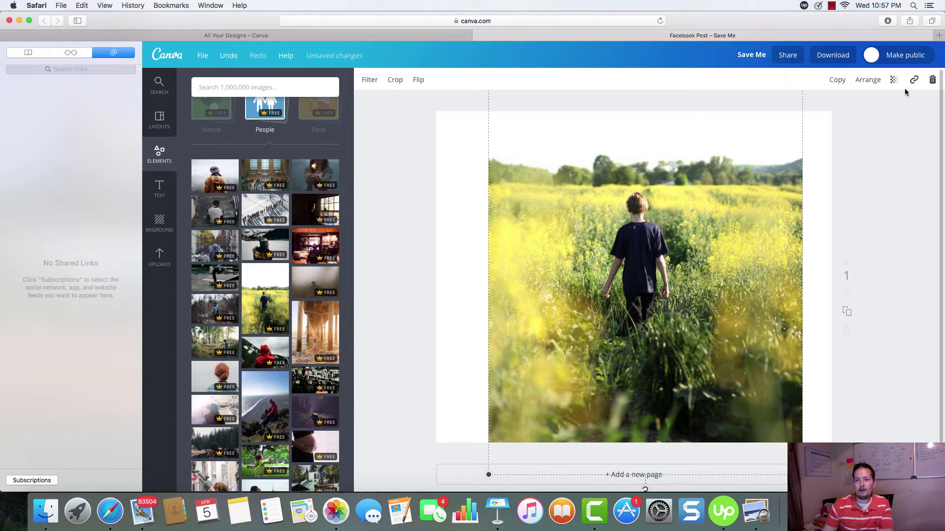
{"action": "left_click", "coordinate": [932, 80]}
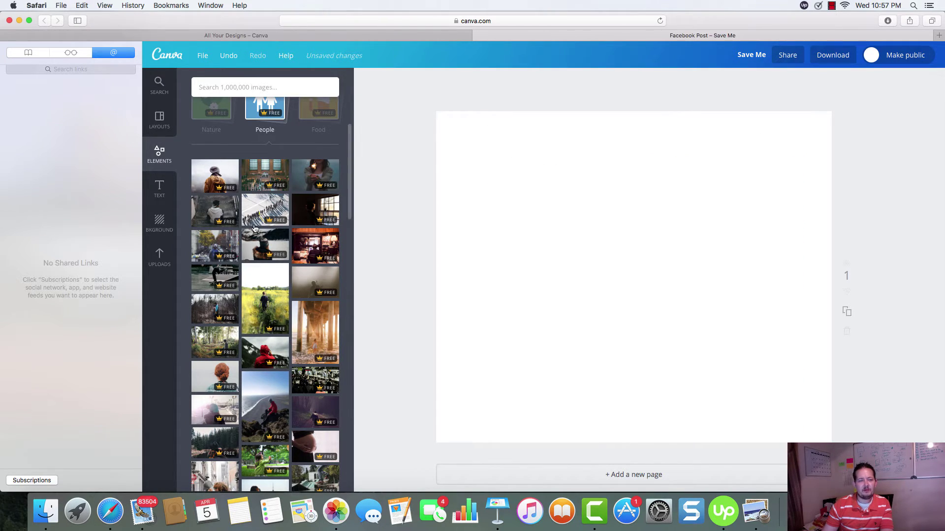
{"action": "left_click", "coordinate": [266, 117]}
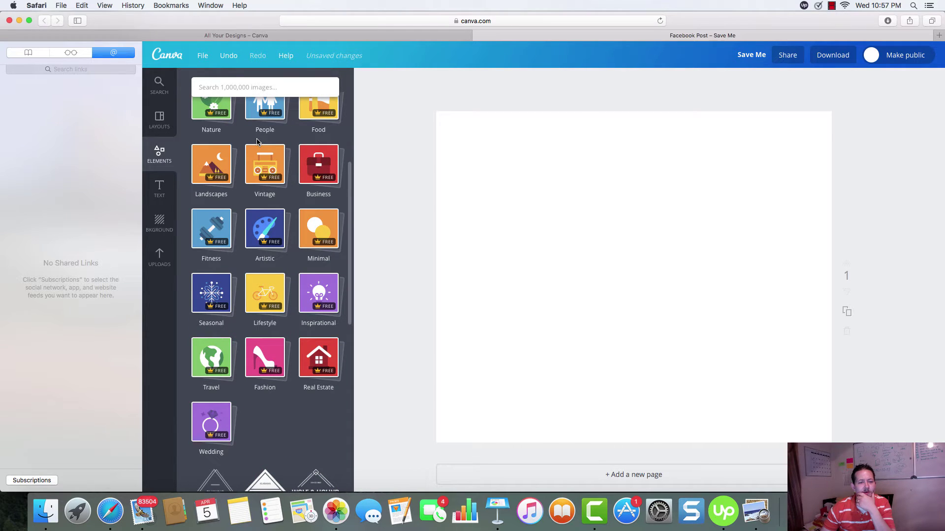
- Place a snowy mountain photo from Seasonal stock photos, then delete it
{"action": "scroll", "coordinate": [311, 285], "scroll_direction": "down", "scroll_amount": 1}
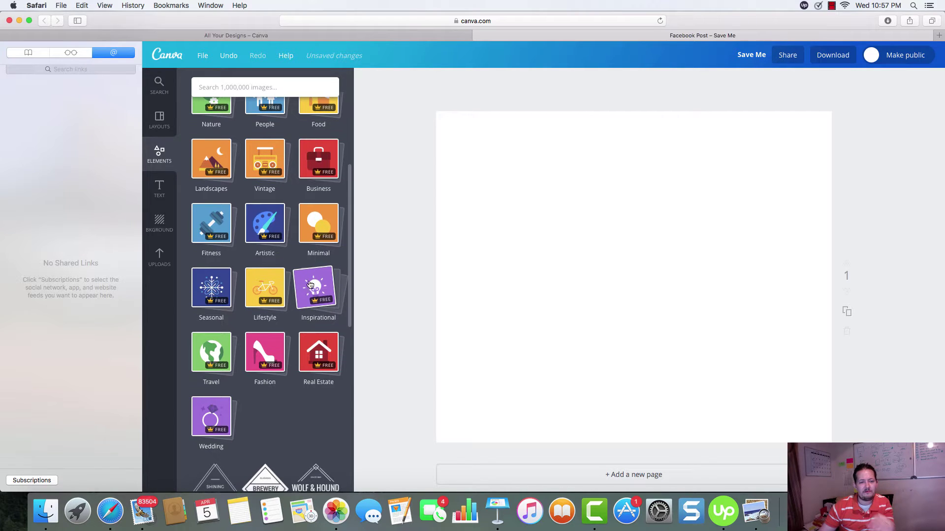
{"action": "left_click", "coordinate": [205, 286]}
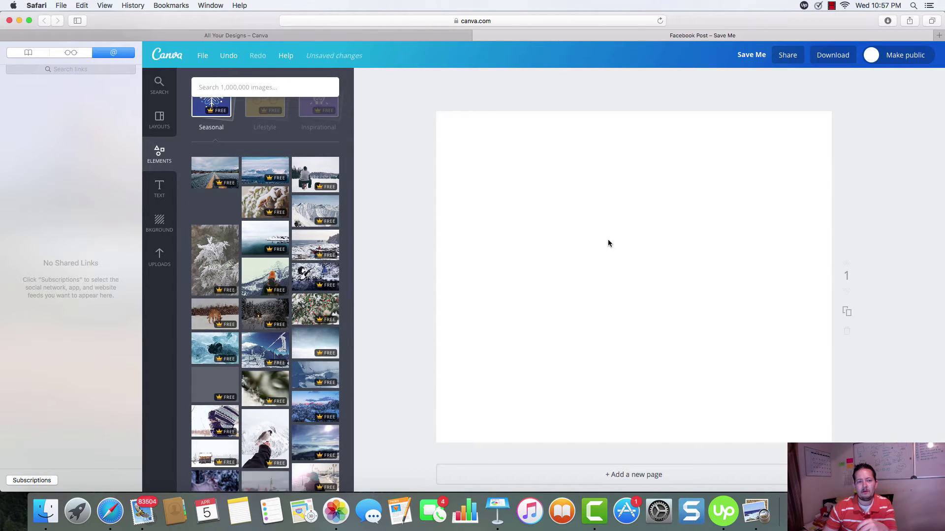
{"action": "left_click_drag", "start_coordinate": [608, 244], "coordinate": [607, 239]}
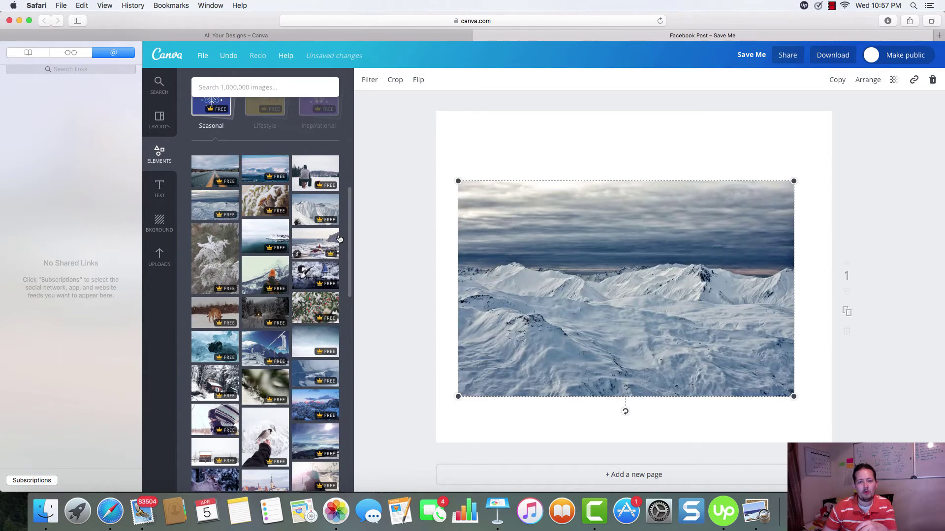
{"action": "left_click", "coordinate": [932, 81]}
- Close the Seasonal results and browse the Real Estate stock photos
{"action": "scroll", "coordinate": [270, 313], "scroll_direction": "down", "scroll_amount": 3}
{"action": "scroll", "coordinate": [221, 165], "scroll_direction": "up", "scroll_amount": 8}
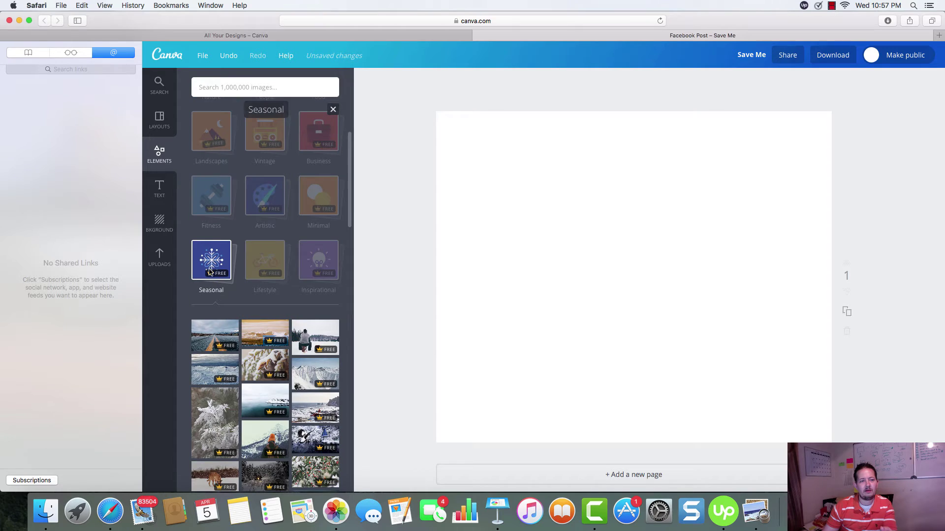
{"action": "left_click", "coordinate": [213, 259]}
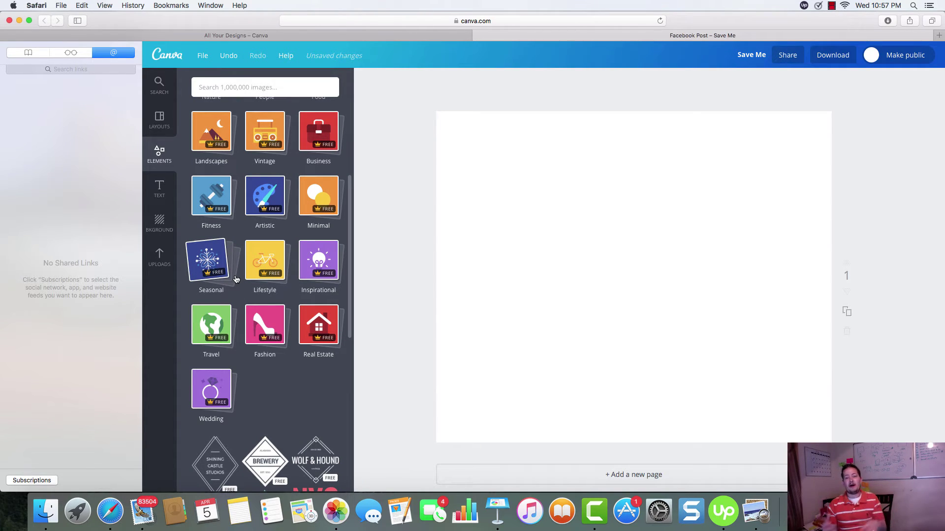
{"action": "left_click", "coordinate": [325, 324]}
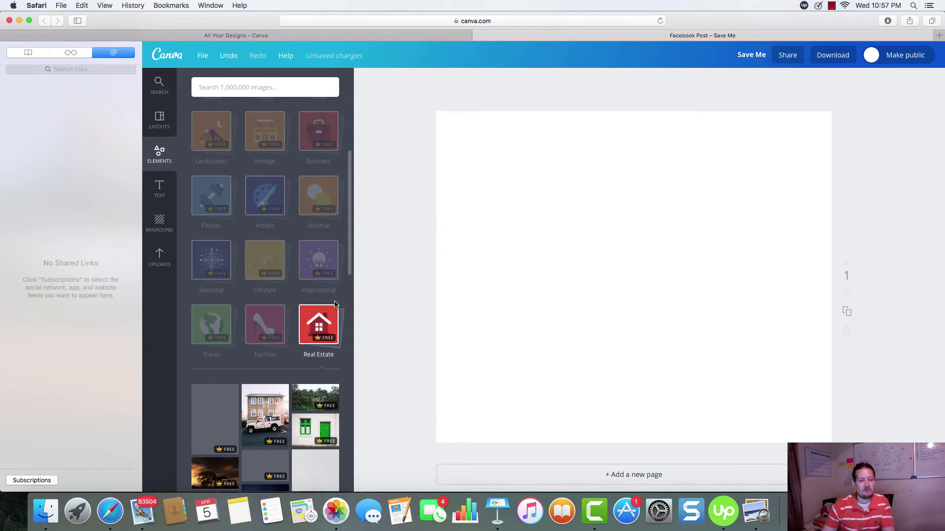
{"action": "scroll", "coordinate": [319, 277], "scroll_direction": "down", "scroll_amount": 5}
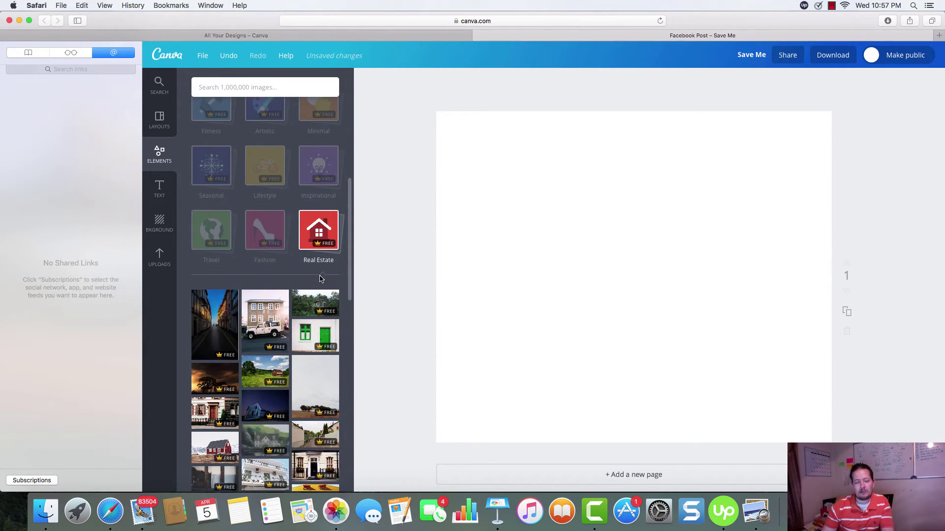
{"action": "scroll", "coordinate": [321, 279], "scroll_direction": "down", "scroll_amount": 5}
{"action": "scroll", "coordinate": [318, 266], "scroll_direction": "down", "scroll_amount": 1}
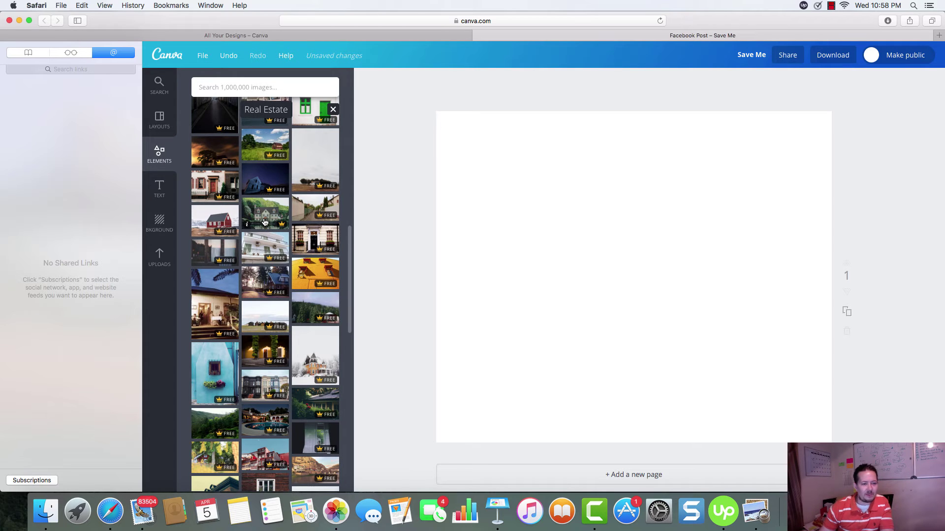
{"action": "scroll", "coordinate": [264, 222], "scroll_direction": "down", "scroll_amount": 1}
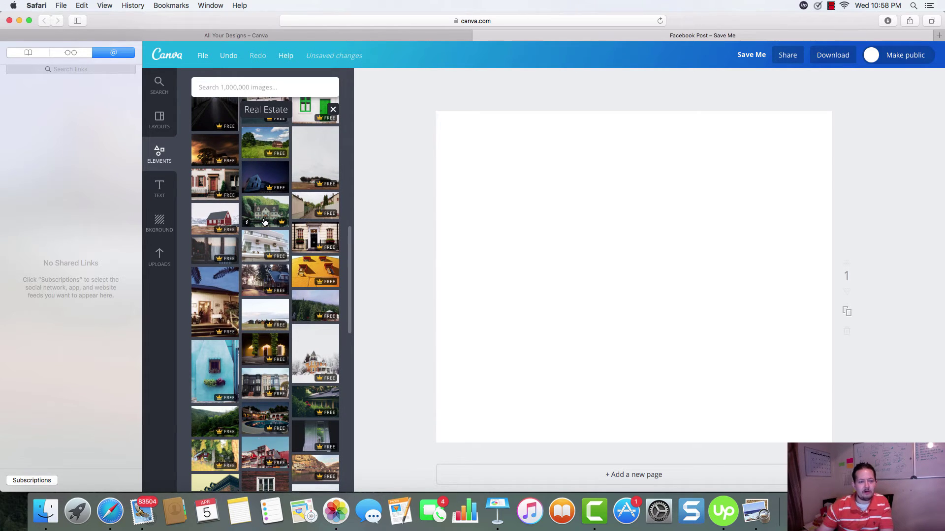
{"action": "scroll", "coordinate": [259, 216], "scroll_direction": "down", "scroll_amount": 3}
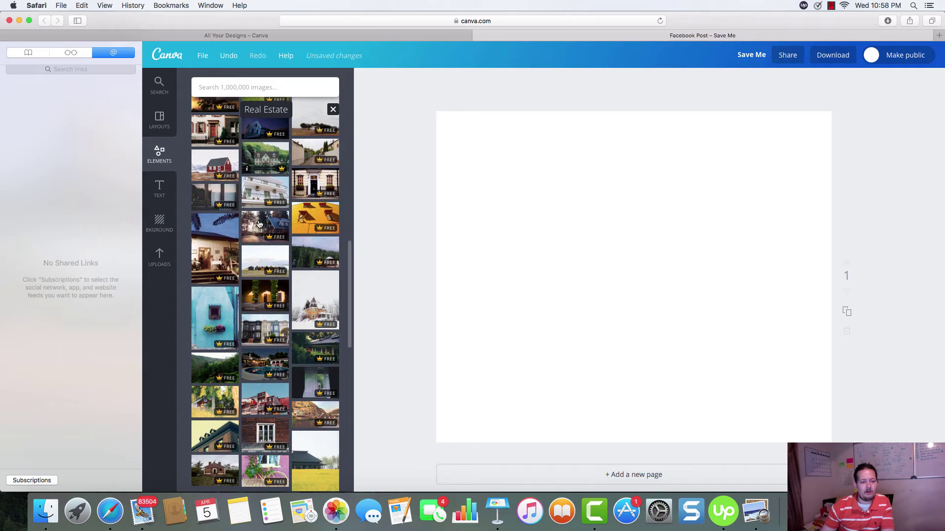
{"action": "left_click", "coordinate": [263, 370]}
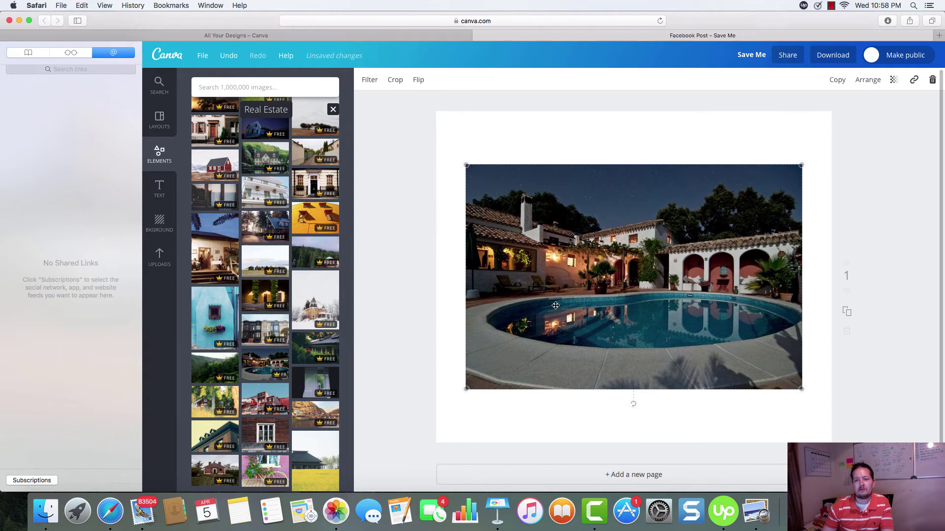
{"action": "left_click_drag", "start_coordinate": [812, 166], "coordinate": [847, 107]}
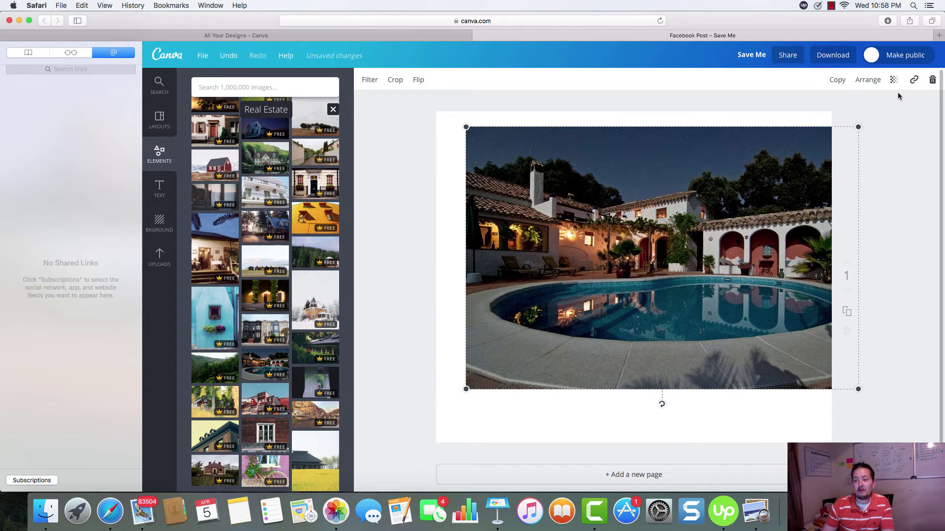
{"action": "key", "text": "super+z"}
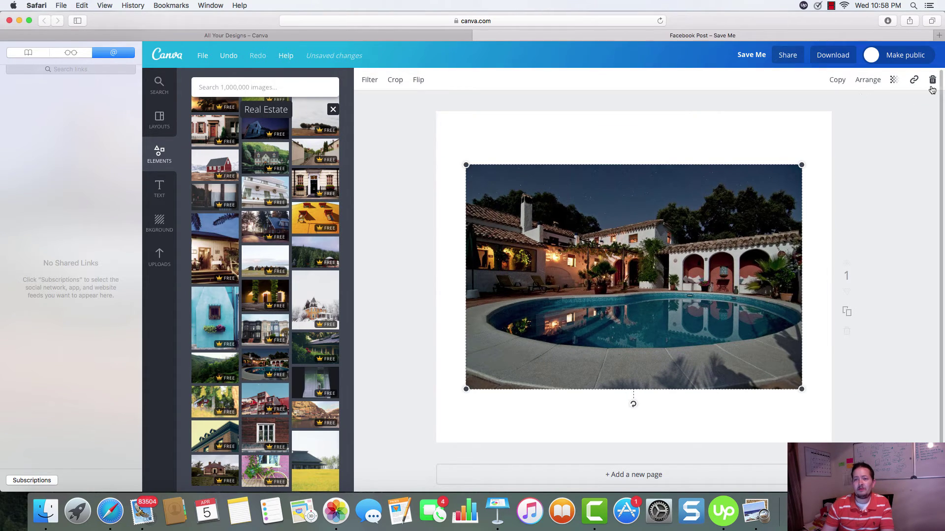
{"action": "left_click", "coordinate": [932, 75]}
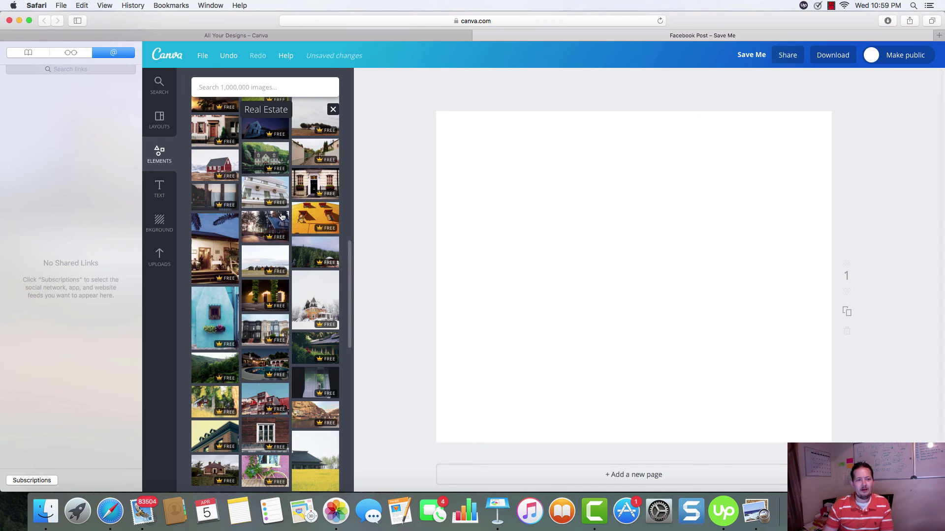
- Scroll the Elements panel back to the top and switch to Camtasia 3
{"action": "scroll", "coordinate": [281, 210], "scroll_direction": "up", "scroll_amount": 10}
{"action": "scroll", "coordinate": [282, 210], "scroll_direction": "up", "scroll_amount": 10}
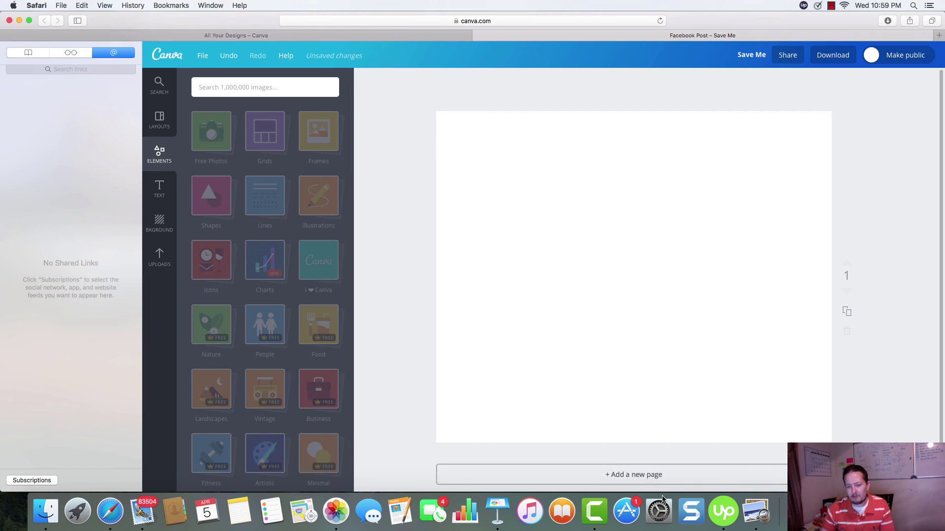
{"action": "left_click", "coordinate": [593, 514]}
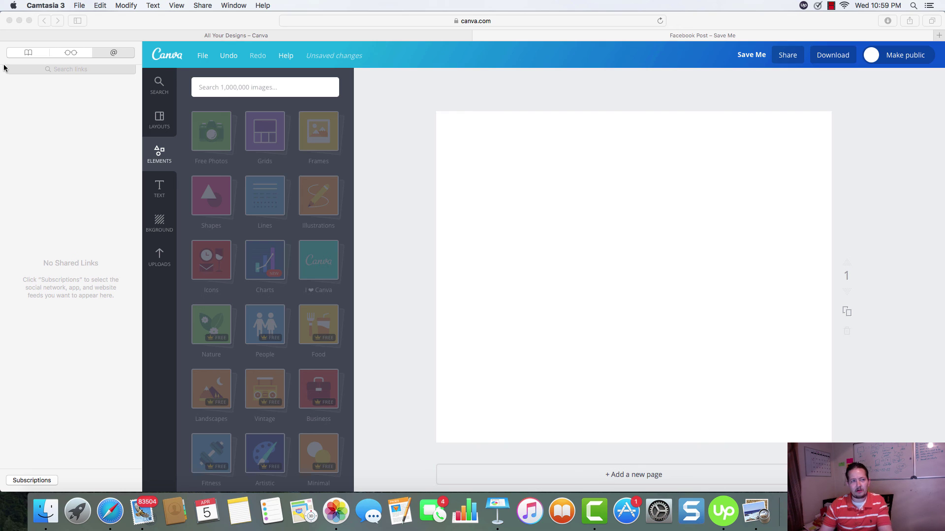
- Show Camtasia's File menu to reach Stop Recording
{"action": "left_click", "coordinate": [82, 8]}
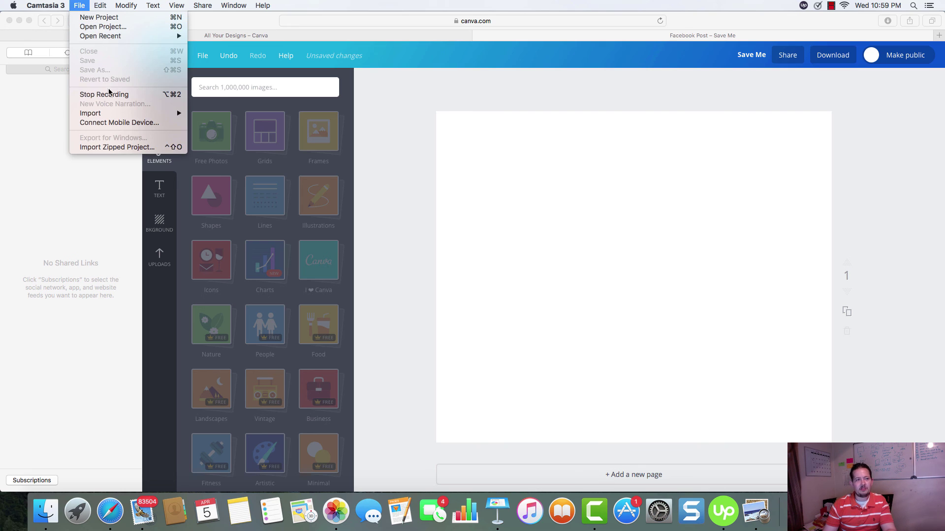